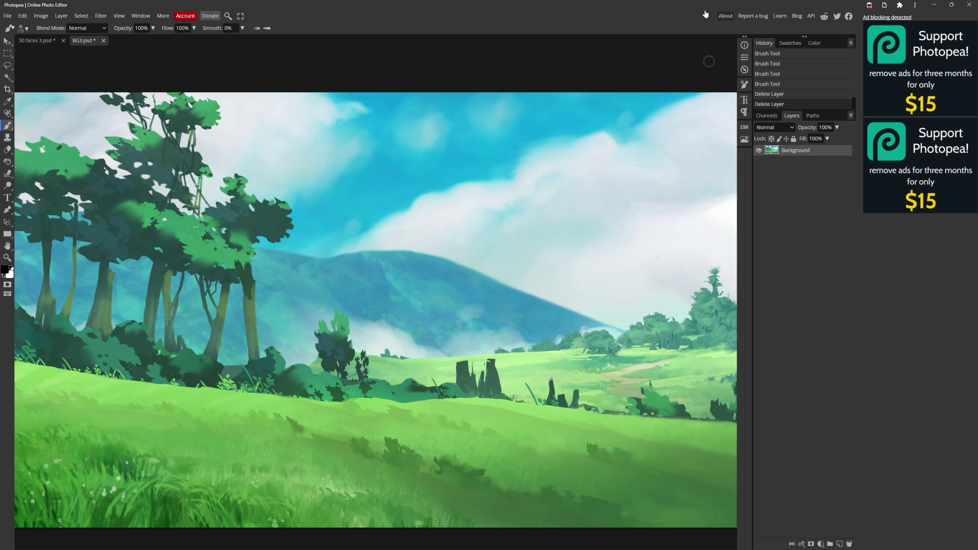
# Reposition the editor window, maximize it, and center the landscape painting in view
pyautogui.moveTo(705, 13); pyautogui.dragTo(515, 2)
pyautogui.moveTo(583, 8); pyautogui.dragTo(812, 4)
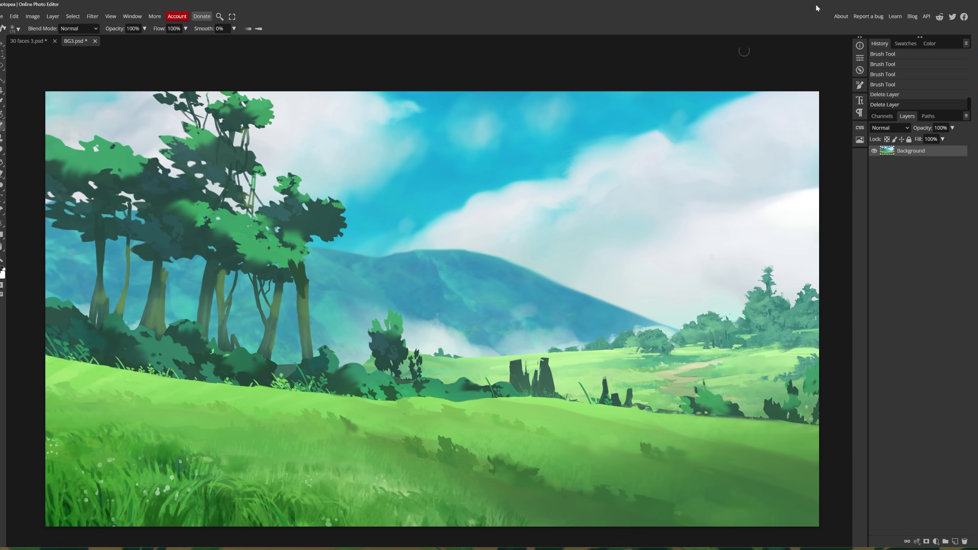
pyautogui.doubleClick(598, 4)
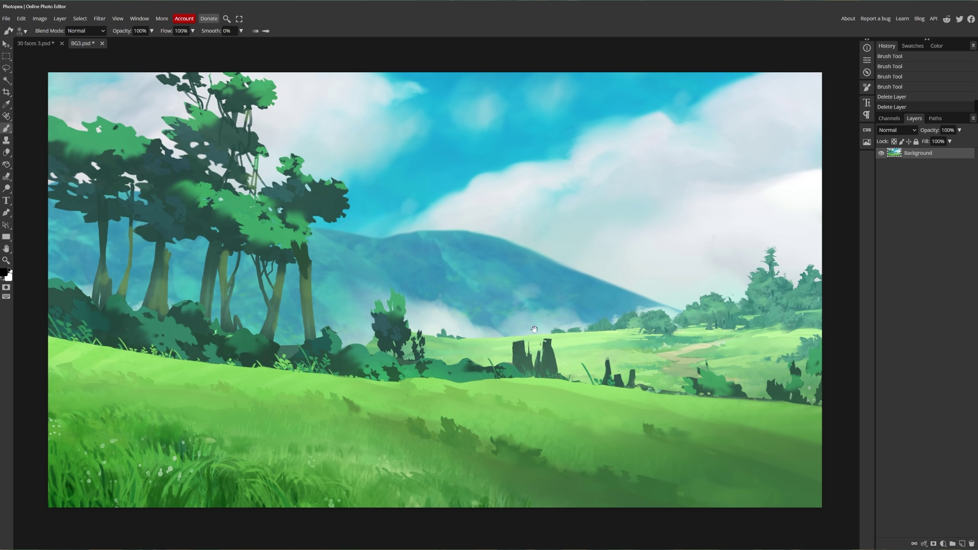
pyautogui.moveTo(534, 329); pyautogui.dragTo(533, 334)
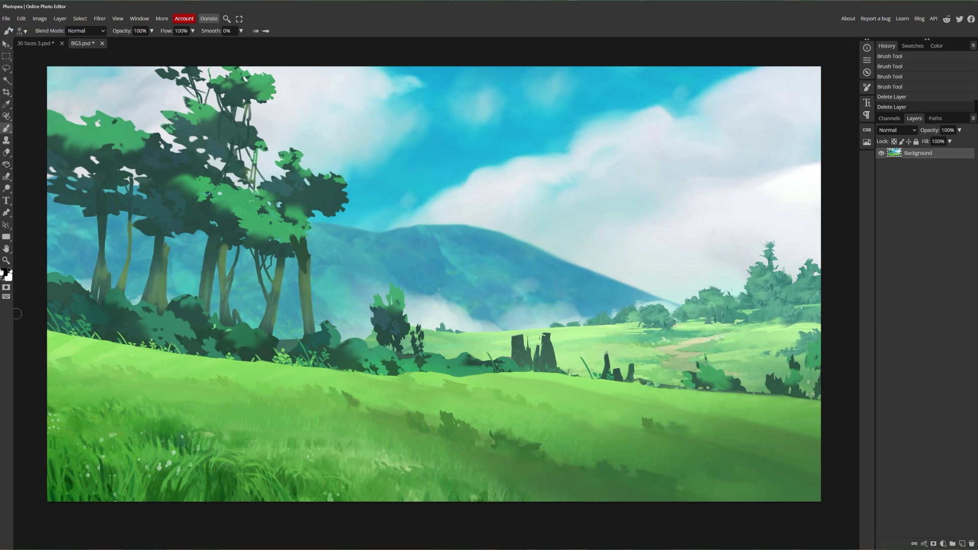
# In 30 faces 3.psd, sketch the first character's face contour and detail the eyes on Layer 57
pyautogui.click(36, 43)
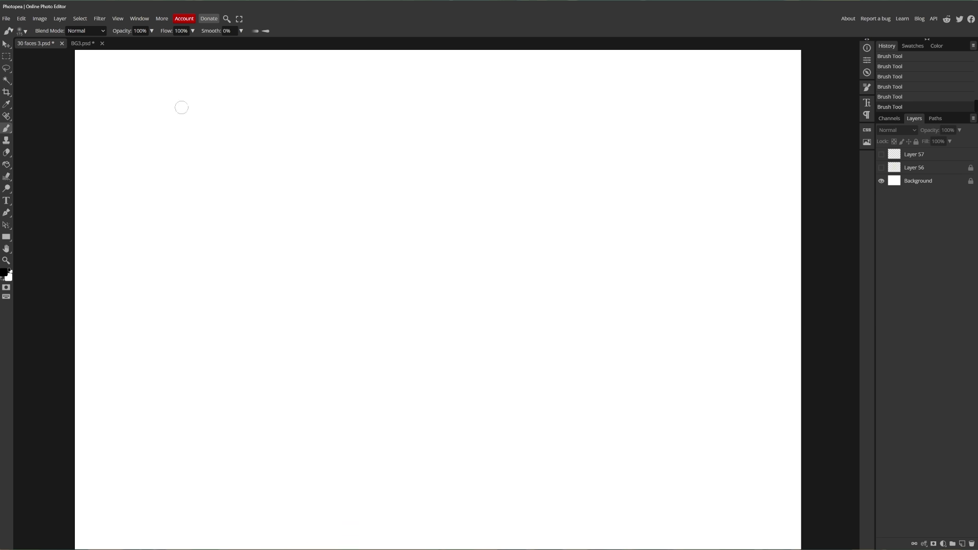
pyautogui.moveTo(499, 271); pyautogui.dragTo(508, 328)
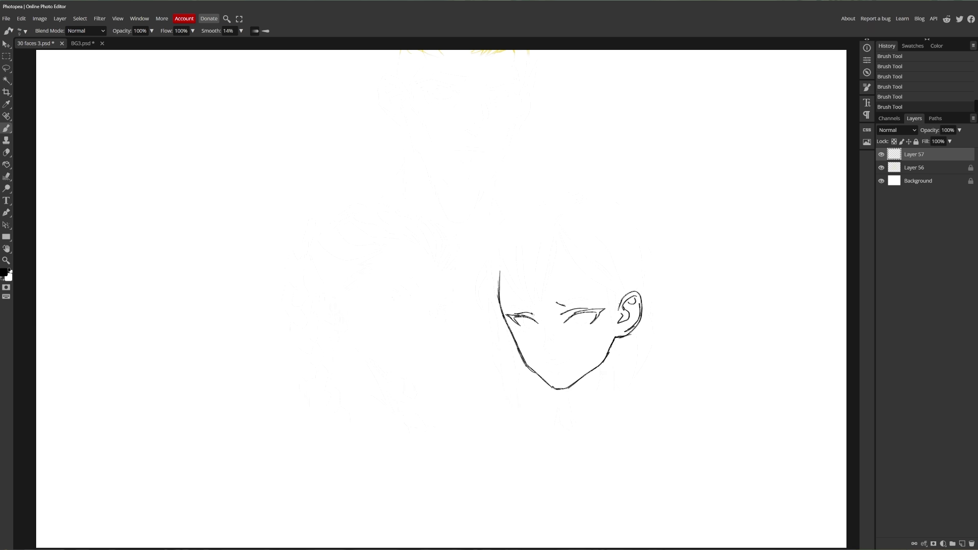
pyautogui.scroll(3, 578, 304)
pyautogui.moveTo(487, 305); pyautogui.dragTo(519, 315)
pyautogui.moveTo(492, 310); pyautogui.dragTo(519, 315)
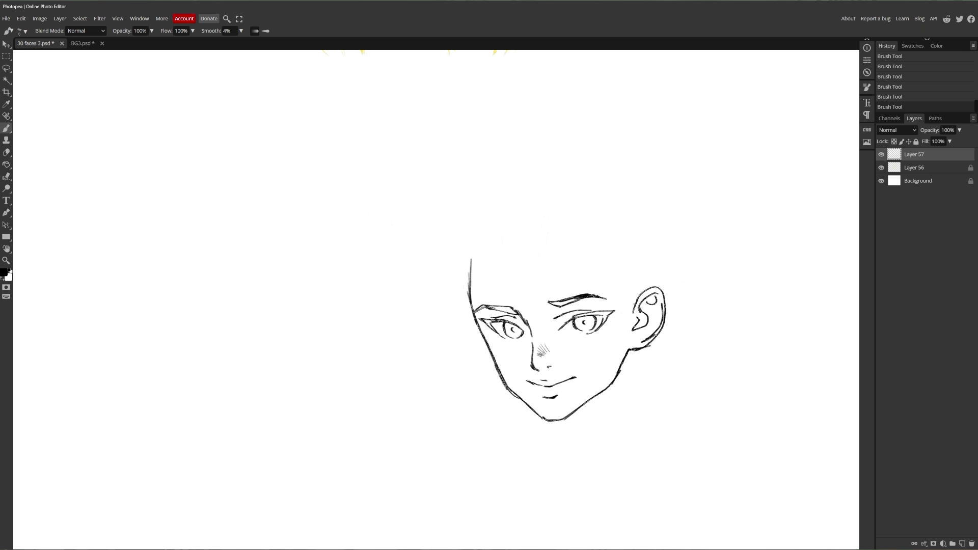
# Outline the woman's hair around the skull and sketch her neck and the long side lock
pyautogui.moveTo(504, 173); pyautogui.dragTo(458, 260)
pyautogui.moveTo(469, 239); pyautogui.dragTo(471, 274)
pyautogui.moveTo(479, 187); pyautogui.dragTo(584, 154)
pyautogui.moveTo(601, 161)
pyautogui.mouseDown()
pyautogui.moveTo(546, 222)
pyautogui.moveTo(672, 314)
pyautogui.moveTo(639, 422)
pyautogui.mouseUp()
pyautogui.moveTo(647, 348); pyautogui.dragTo(657, 386)
pyautogui.moveTo(627, 351)
pyautogui.mouseDown()
pyautogui.moveTo(627, 429)
pyautogui.moveTo(636, 429)
pyautogui.mouseUp()
pyautogui.moveTo(550, 421); pyautogui.dragTo(550, 478)
pyautogui.moveTo(559, 420); pyautogui.dragTo(576, 476)
pyautogui.moveTo(506, 388); pyautogui.dragTo(505, 463)
pyautogui.moveTo(460, 329); pyautogui.dragTo(507, 464)
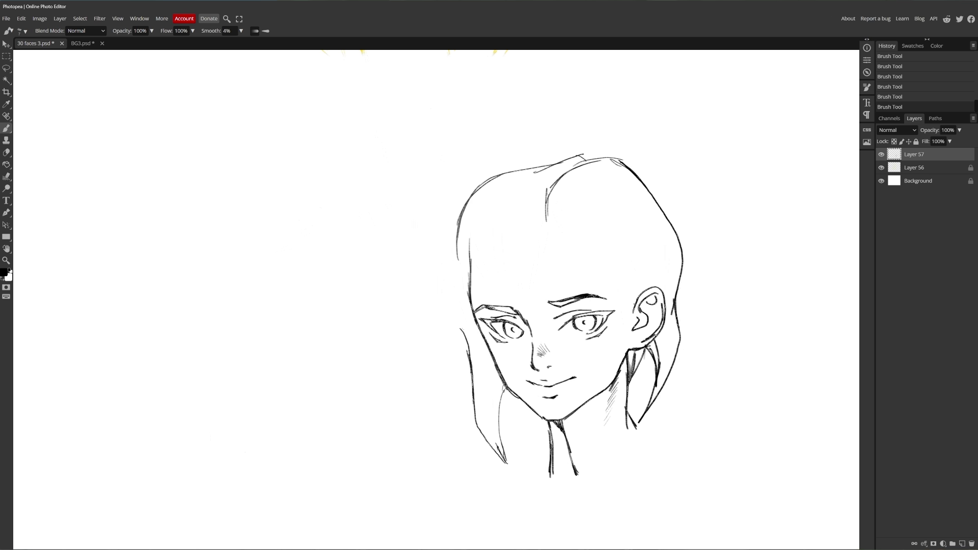
# Add the woman's side lock details, forehead bangs and parted hair strands running toward the ear
pyautogui.moveTo(456, 239); pyautogui.dragTo(469, 369)
pyautogui.moveTo(484, 339); pyautogui.dragTo(500, 455)
pyautogui.moveTo(498, 370); pyautogui.dragTo(498, 429)
pyautogui.moveTo(505, 381); pyautogui.dragTo(505, 462)
pyautogui.moveTo(464, 350); pyautogui.dragTo(474, 408)
pyautogui.moveTo(457, 314)
pyautogui.mouseDown()
pyautogui.moveTo(451, 245)
pyautogui.moveTo(445, 253)
pyautogui.mouseUp()
pyautogui.moveTo(471, 234); pyautogui.dragTo(515, 304)
pyautogui.moveTo(533, 219); pyautogui.dragTo(517, 306)
pyautogui.moveTo(548, 204); pyautogui.dragTo(532, 286)
pyautogui.moveTo(549, 194)
pyautogui.mouseDown()
pyautogui.moveTo(637, 296)
pyautogui.moveTo(626, 344)
pyautogui.mouseUp()
pyautogui.moveTo(552, 193)
pyautogui.mouseDown()
pyautogui.moveTo(578, 232)
pyautogui.moveTo(636, 270)
pyautogui.mouseUp()
pyautogui.moveTo(620, 226); pyautogui.dragTo(645, 298)
pyautogui.moveTo(662, 228); pyautogui.dragTo(668, 306)
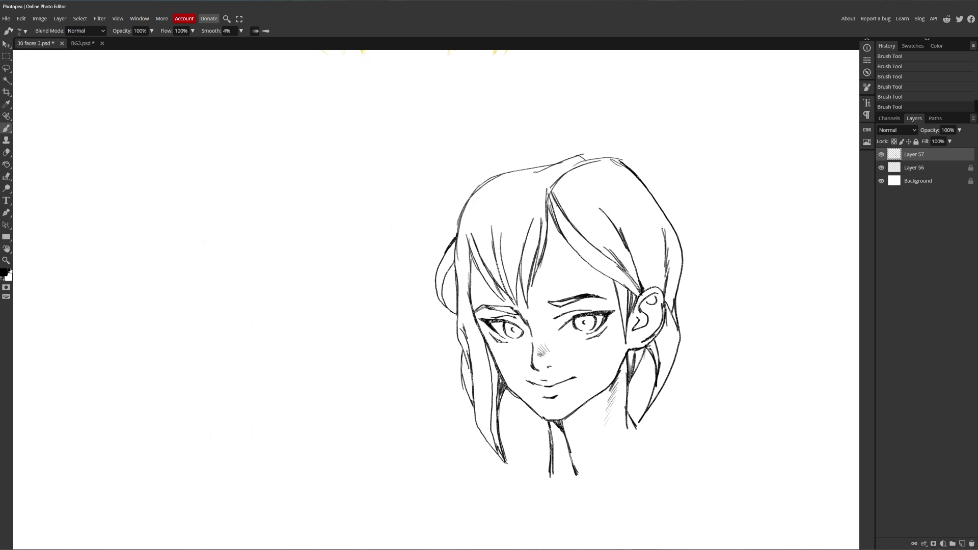
# Erase the stray line between the woman's brow and nose, and draw a curved neckline below her neck
pyautogui.press('e')
pyautogui.moveTo(522, 313); pyautogui.dragTo(533, 336)
pyautogui.moveTo(530, 326)
pyautogui.mouseDown()
pyautogui.moveTo(534, 349)
pyautogui.moveTo(530, 329)
pyautogui.mouseUp()
pyautogui.press('b')
pyautogui.moveTo(551, 468); pyautogui.dragTo(636, 429)
pyautogui.moveTo(552, 475); pyautogui.dragTo(635, 438)
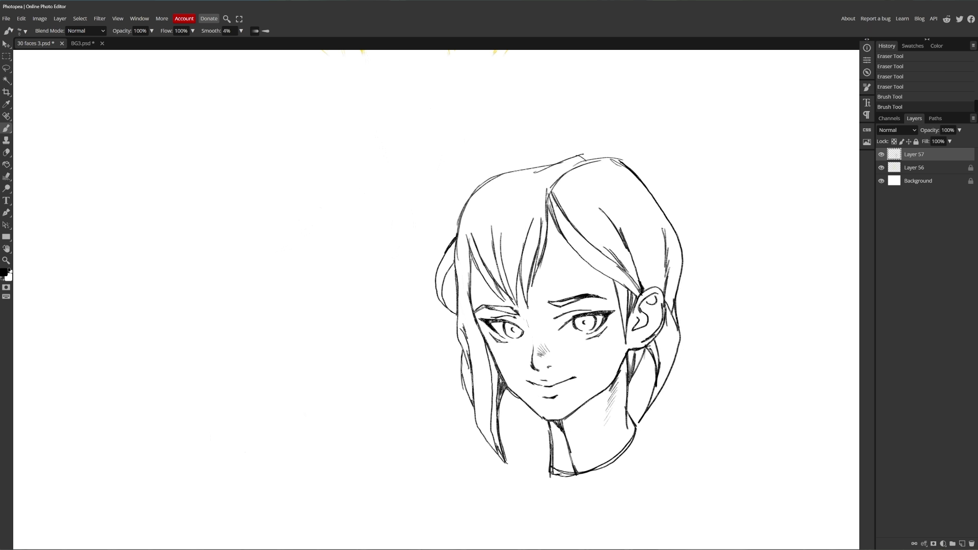
pyautogui.moveTo(523, 316); pyautogui.dragTo(529, 330)
# Sketch a second, male face beside the woman, drawing the jaw, chin, cheek and temple lines
pyautogui.moveTo(433, 306); pyautogui.dragTo(467, 279)
pyautogui.moveTo(262, 292); pyautogui.dragTo(270, 335)
pyautogui.moveTo(271, 335)
pyautogui.mouseDown()
pyautogui.moveTo(325, 395)
pyautogui.moveTo(371, 398)
pyautogui.mouseUp()
pyautogui.moveTo(370, 398); pyautogui.dragTo(410, 312)
pyautogui.moveTo(419, 269); pyautogui.dragTo(398, 334)
pyautogui.moveTo(274, 254); pyautogui.dragTo(294, 326)
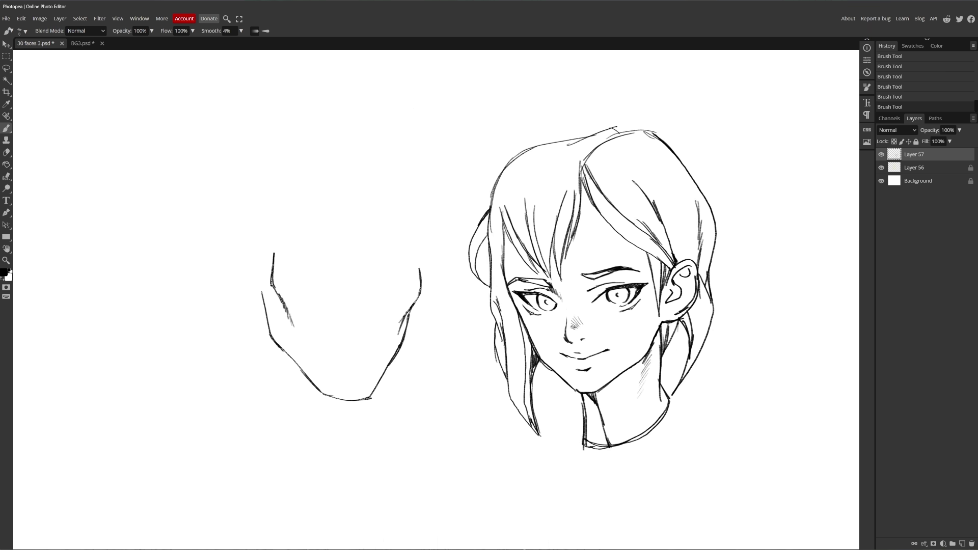
# Draw the man's neck sides, curved collar line and the shadow lines under his jaw
pyautogui.moveTo(271, 272)
pyautogui.mouseDown()
pyautogui.moveTo(252, 307)
pyautogui.moveTo(263, 412)
pyautogui.mouseUp()
pyautogui.moveTo(387, 367); pyautogui.dragTo(392, 437)
pyautogui.moveTo(260, 364)
pyautogui.mouseDown()
pyautogui.moveTo(227, 420)
pyautogui.moveTo(392, 439)
pyautogui.mouseUp()
pyautogui.moveTo(288, 354)
pyautogui.mouseDown()
pyautogui.moveTo(308, 415)
pyautogui.moveTo(370, 397)
pyautogui.mouseUp()
pyautogui.moveTo(389, 364); pyautogui.dragTo(370, 400)
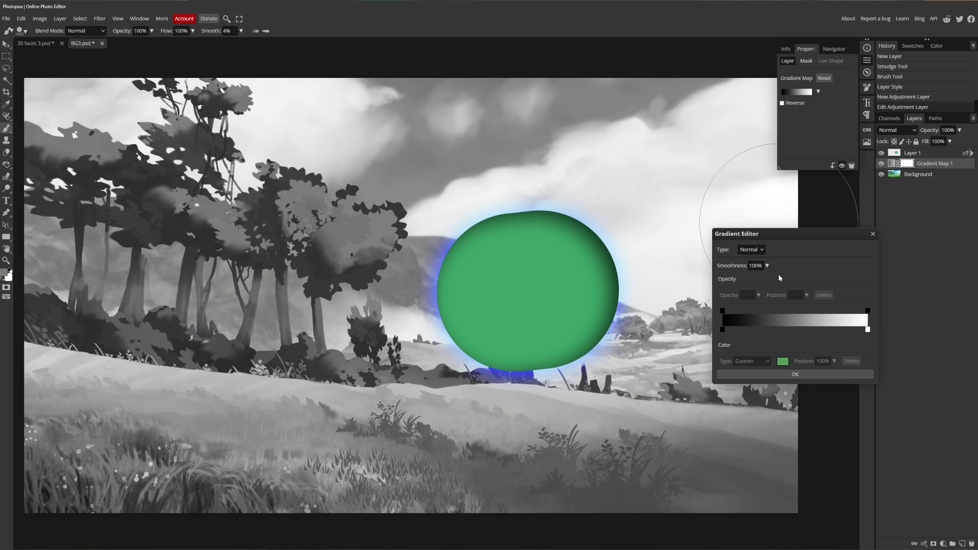
# In the BG3.psd gradient map, add a color stop at 52% and recolor the black end stop dark olive green
pyautogui.click(798, 330)
pyautogui.doubleClick(722, 330)
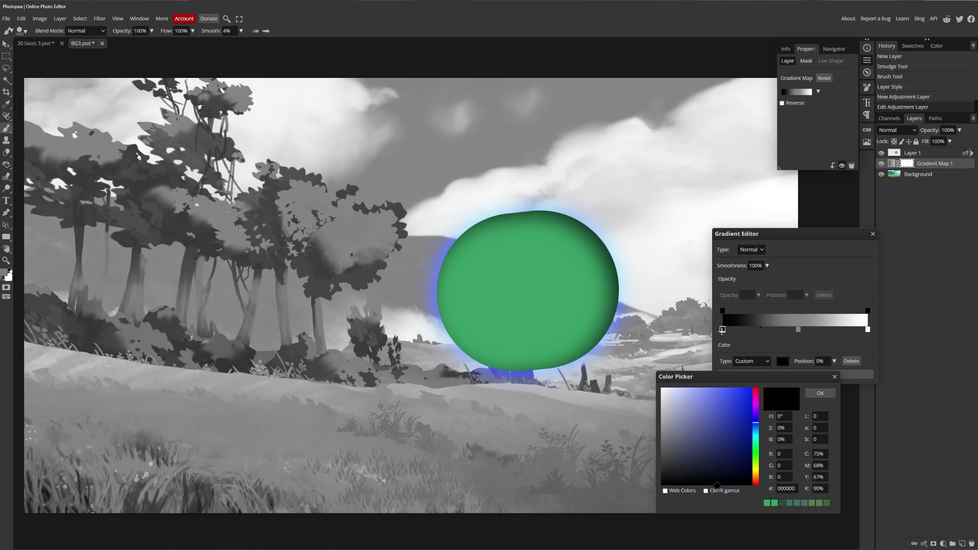
pyautogui.click(716, 400)
pyautogui.click(756, 463)
pyautogui.click(751, 456)
pyautogui.click(820, 393)
# Recolor the middle gradient stop pale green and shift it slightly toward the light end
pyautogui.doubleClick(798, 329)
pyautogui.click(726, 415)
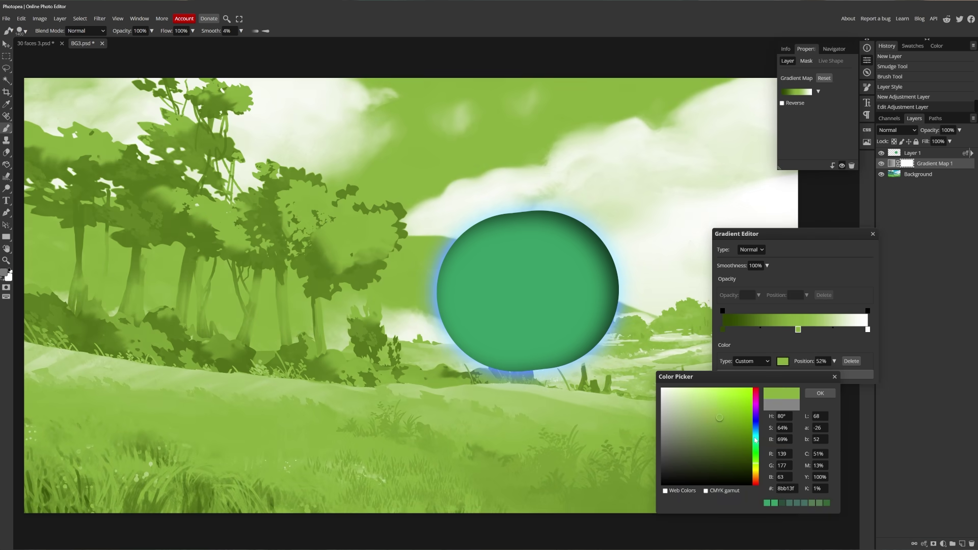
pyautogui.click(756, 451)
pyautogui.click(689, 410)
pyautogui.click(820, 394)
pyautogui.moveTo(798, 330)
pyautogui.mouseDown()
pyautogui.moveTo(773, 330)
pyautogui.moveTo(803, 331)
pyautogui.mouseUp()
# Add a gradient stop at about 23% and recolor it dark teal
pyautogui.doubleClick(774, 330)
pyautogui.click(816, 394)
pyautogui.click(758, 330)
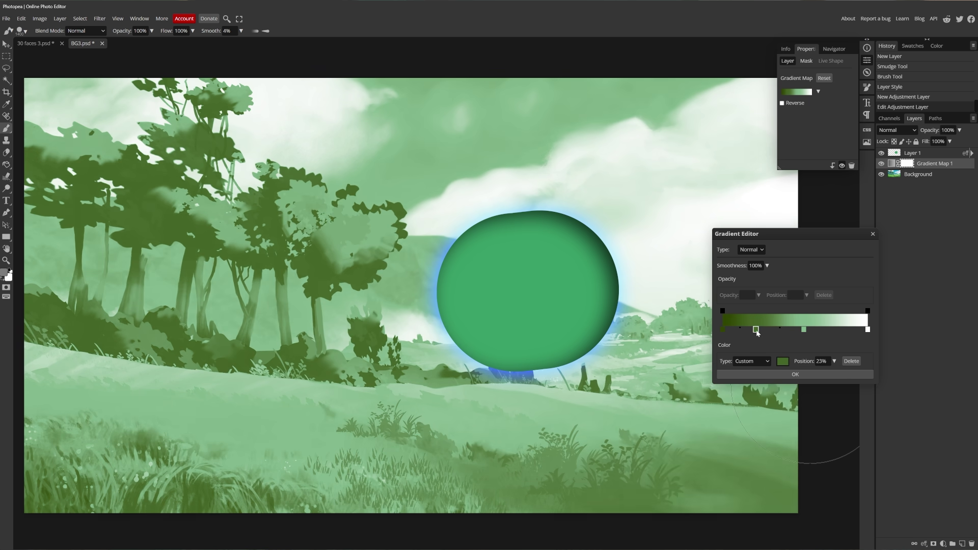
pyautogui.doubleClick(758, 330)
pyautogui.click(756, 436)
pyautogui.click(731, 460)
pyautogui.click(820, 395)
# Add a gradient stop at 81% and recolor it bright aqua
pyautogui.click(840, 330)
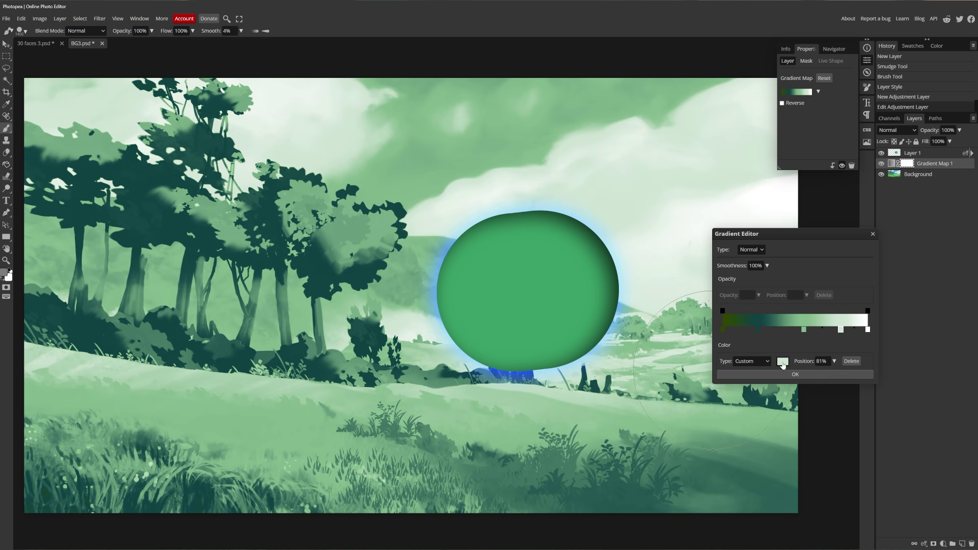
pyautogui.click(781, 362)
pyautogui.click(756, 449)
pyautogui.click(698, 389)
pyautogui.click(756, 439)
pyautogui.click(706, 394)
pyautogui.click(820, 393)
# Recolor the white end stop of the gradient pale cyan
pyautogui.doubleClick(867, 330)
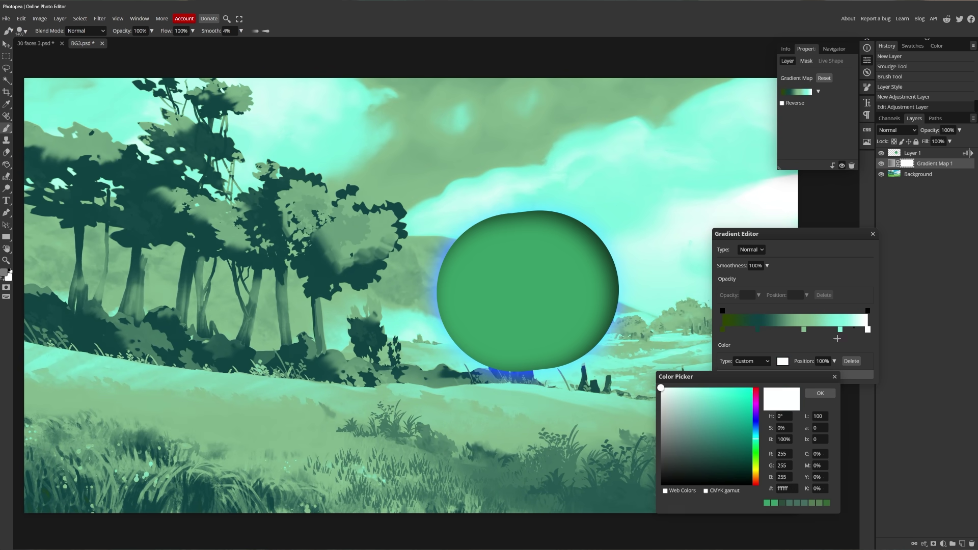
pyautogui.click(695, 388)
pyautogui.moveTo(756, 437); pyautogui.dragTo(756, 435)
pyautogui.click(820, 393)
# Move the middle gradient stop to 52% and recolor it slate blue, then toggle the visibility of Layer 1
pyautogui.moveTo(803, 330); pyautogui.dragTo(798, 331)
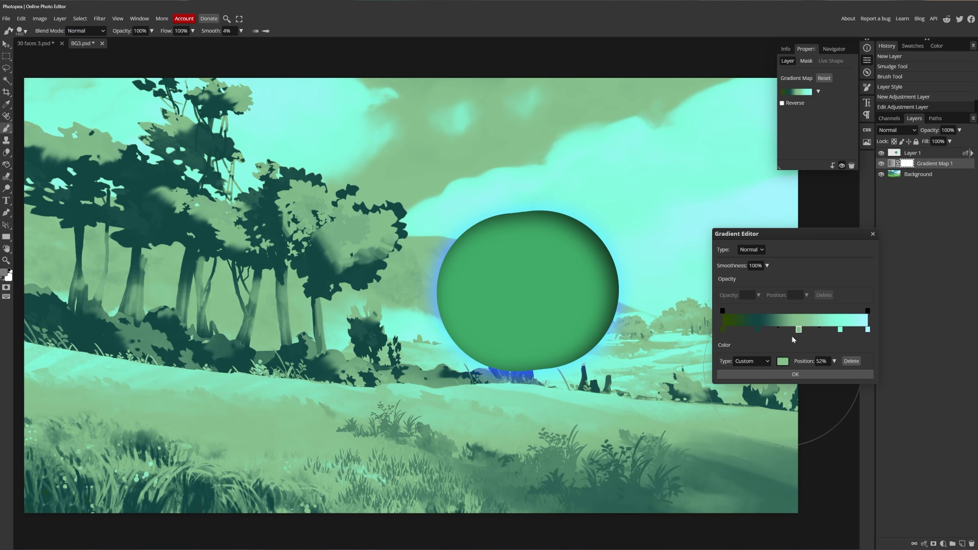
pyautogui.click(783, 362)
pyautogui.moveTo(711, 439); pyautogui.dragTo(708, 429)
pyautogui.moveTo(756, 423); pyautogui.dragTo(758, 436)
pyautogui.click(820, 392)
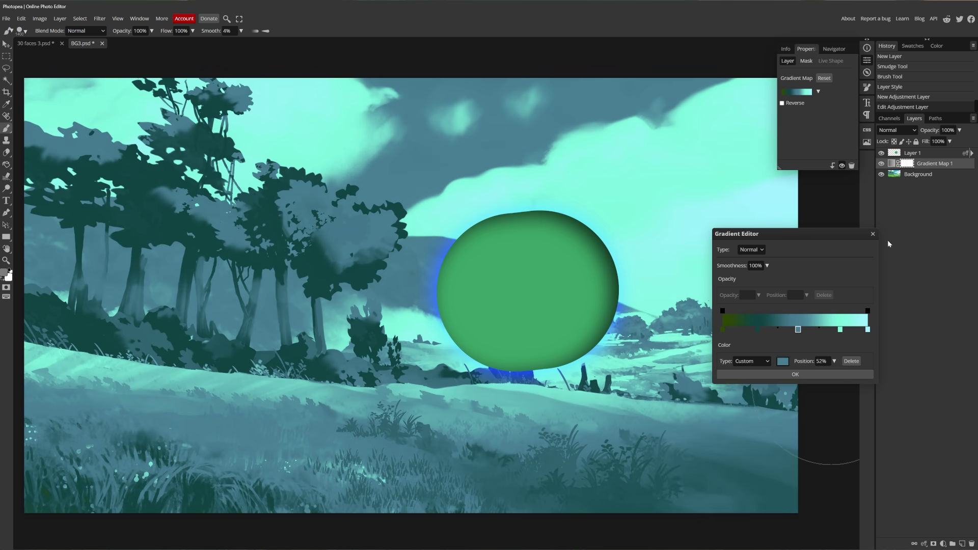
pyautogui.click(872, 234)
pyautogui.click(881, 154)
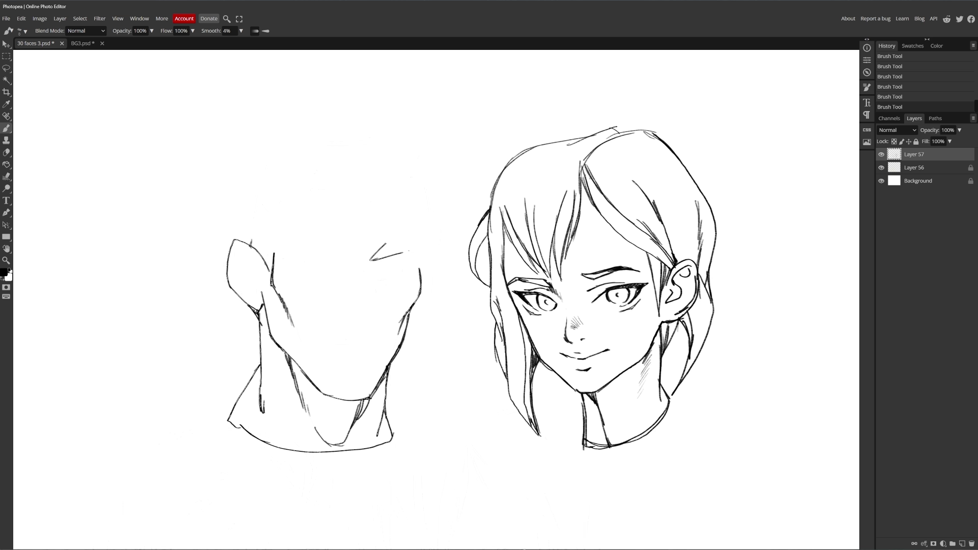
# Back in 30 faces 3.psd, sketch the man's eyebrows, facial features and inner ear lines
pyautogui.moveTo(380, 245); pyautogui.dragTo(416, 254)
pyautogui.moveTo(349, 245); pyautogui.dragTo(334, 257)
pyautogui.moveTo(274, 254); pyautogui.dragTo(314, 237)
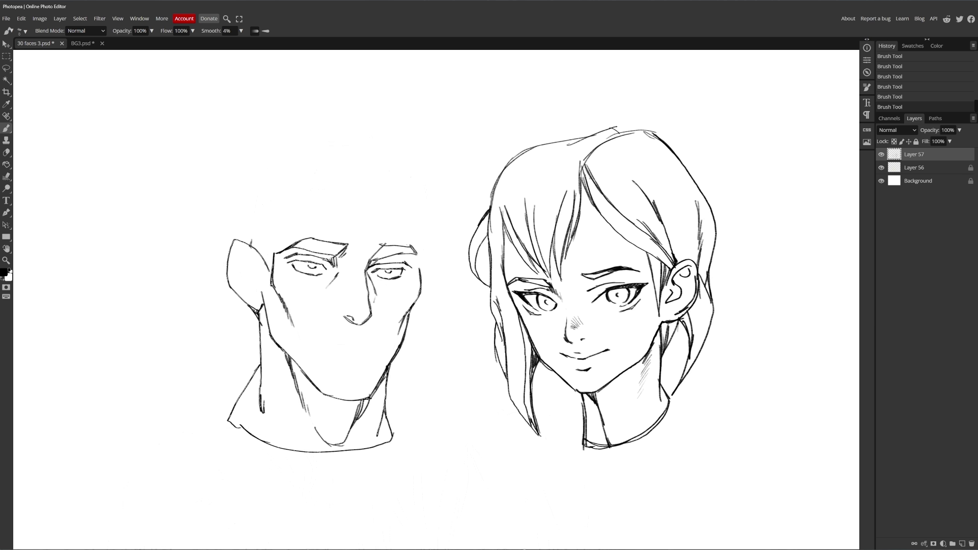
pyautogui.moveTo(244, 260); pyautogui.dragTo(261, 294)
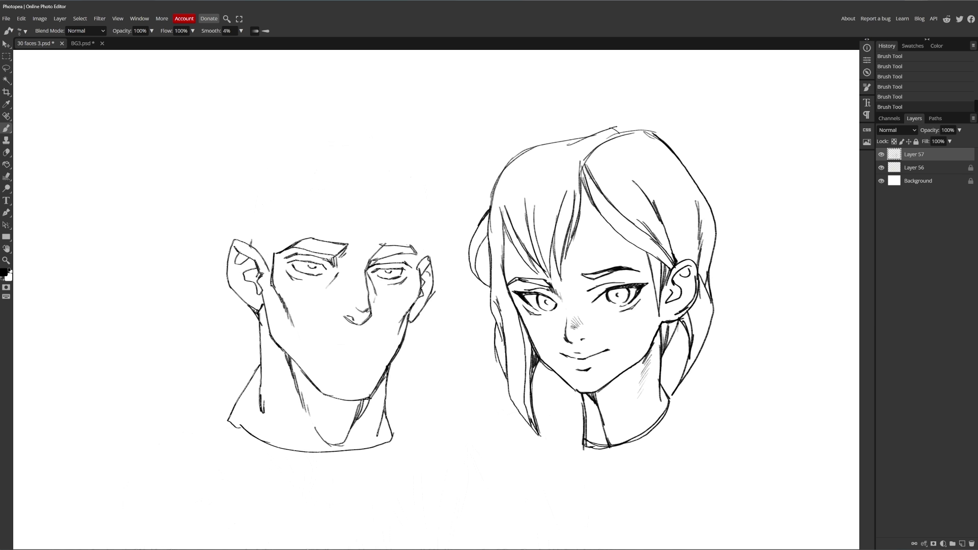
# Outline the top and sides of the man's head and add his hairline and short bangs
pyautogui.moveTo(284, 206); pyautogui.dragTo(269, 252)
pyautogui.moveTo(258, 185)
pyautogui.mouseDown()
pyautogui.moveTo(251, 246)
pyautogui.moveTo(316, 147)
pyautogui.mouseUp()
pyautogui.moveTo(271, 157); pyautogui.dragTo(416, 146)
pyautogui.moveTo(373, 141)
pyautogui.mouseDown()
pyautogui.moveTo(418, 168)
pyautogui.moveTo(429, 254)
pyautogui.mouseUp()
pyautogui.moveTo(312, 190); pyautogui.dragTo(323, 224)
pyautogui.moveTo(372, 192); pyautogui.dragTo(353, 232)
pyautogui.moveTo(400, 186); pyautogui.dragTo(374, 232)
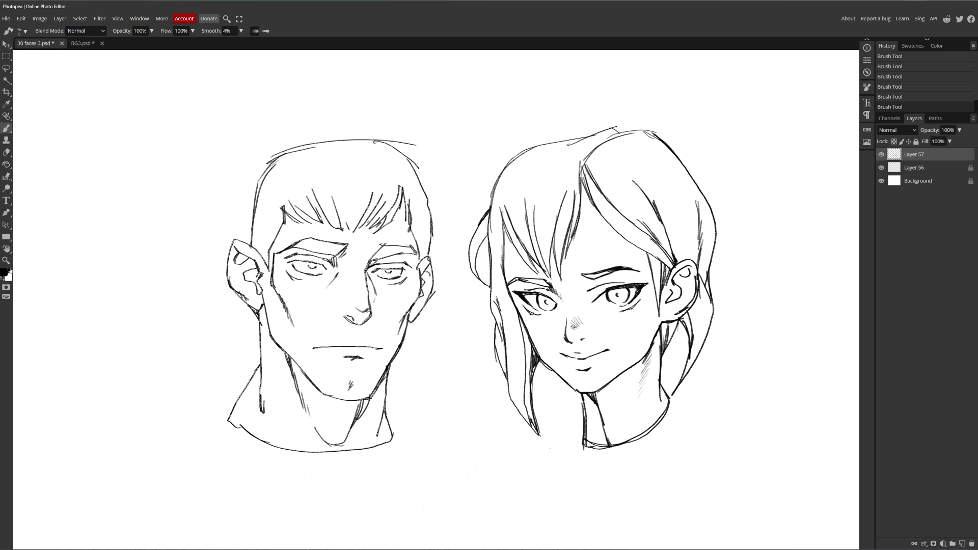
# Erase the overshooting stroke at the top of the man's head and redraw that corner of the outline
pyautogui.press('e')
pyautogui.moveTo(415, 146); pyautogui.dragTo(383, 141)
pyautogui.press('b')
pyautogui.moveTo(377, 141); pyautogui.dragTo(419, 171)
# Delete Layer 56 from the faces document
pyautogui.press('v')
pyautogui.moveTo(487, 526); pyautogui.dragTo(532, 484)
pyautogui.hotkey('ctrl', 'z')
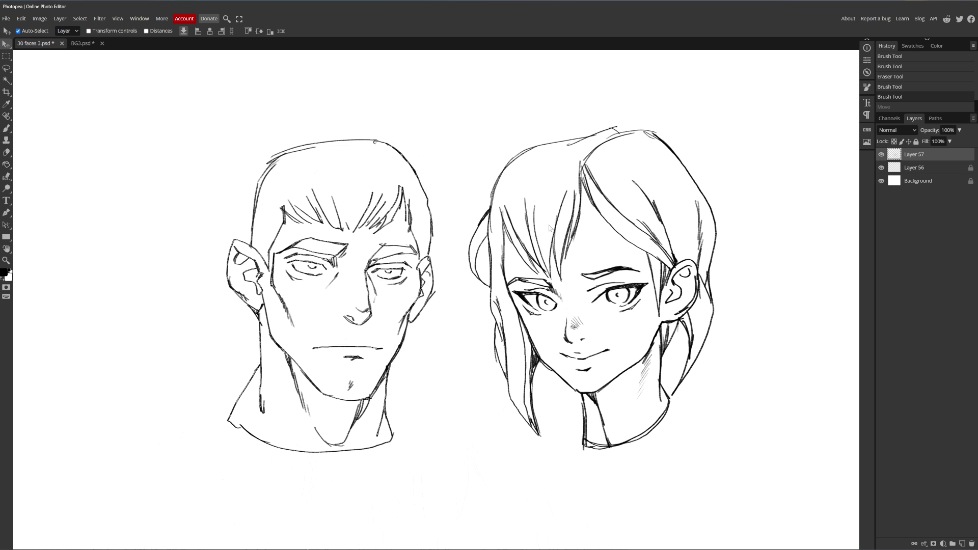
pyautogui.press('Delete')
# Flip the Layer 57 drawing horizontally and shift both faces slightly to the left on the canvas
pyautogui.click(913, 155)
pyautogui.hotkey('ctrl', 't')
pyautogui.rightClick(378, 288)
pyautogui.click(406, 427)
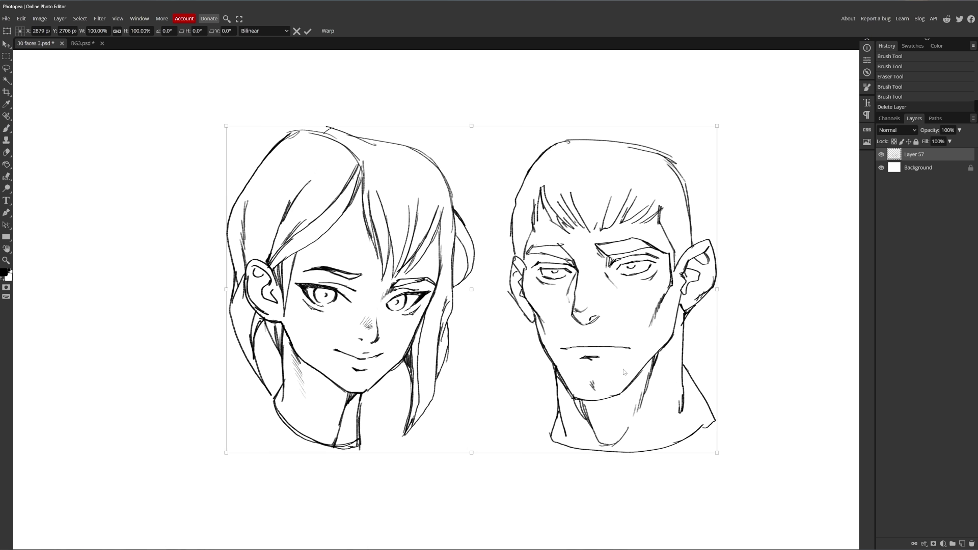
pyautogui.moveTo(489, 306); pyautogui.dragTo(448, 307)
pyautogui.press('Return')
# Redraw the top and far side of the man's hair outline with a flatter top and a spiky tuft
pyautogui.press('b')
pyautogui.press('e')
pyautogui.press('b')
pyautogui.moveTo(483, 186)
pyautogui.mouseDown()
pyautogui.moveTo(654, 187)
pyautogui.moveTo(653, 245)
pyautogui.mouseUp()
pyautogui.moveTo(631, 151); pyautogui.dragTo(649, 178)
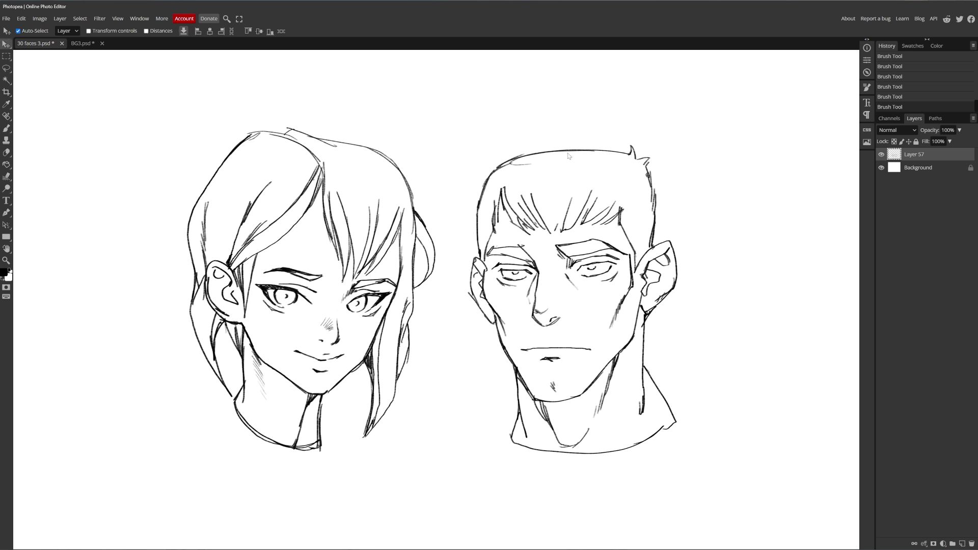
# Erase and redraw the front curve of the man's hair with a jutting tuft, and darken his eyelid line
pyautogui.press('e')
pyautogui.moveTo(573, 150); pyautogui.dragTo(480, 197)
pyautogui.press('b')
pyautogui.moveTo(484, 188); pyautogui.dragTo(579, 151)
pyautogui.moveTo(492, 167)
pyautogui.mouseDown()
pyautogui.moveTo(467, 198)
pyautogui.moveTo(486, 188)
pyautogui.mouseUp()
pyautogui.moveTo(579, 267); pyautogui.dragTo(612, 264)
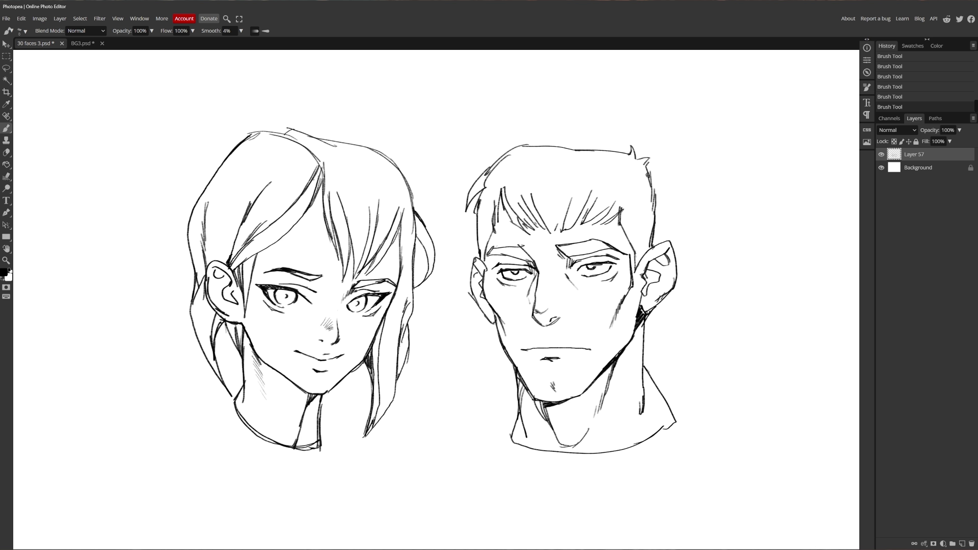
# Switch to BG3.psd and choose the grass brush preset for painting
pyautogui.click(82, 43)
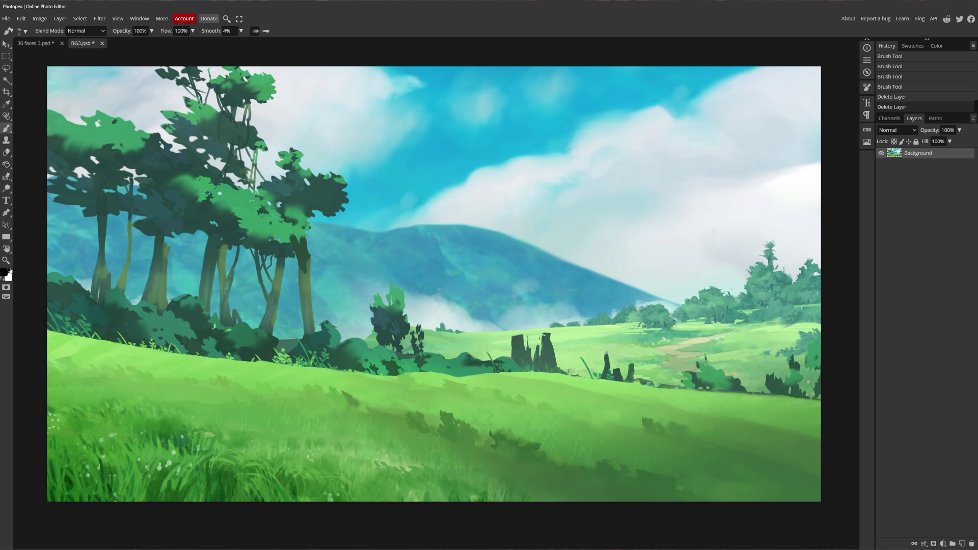
pyautogui.rightClick(412, 330)
pyautogui.scroll(-3, 486, 390)
pyautogui.click(460, 381)
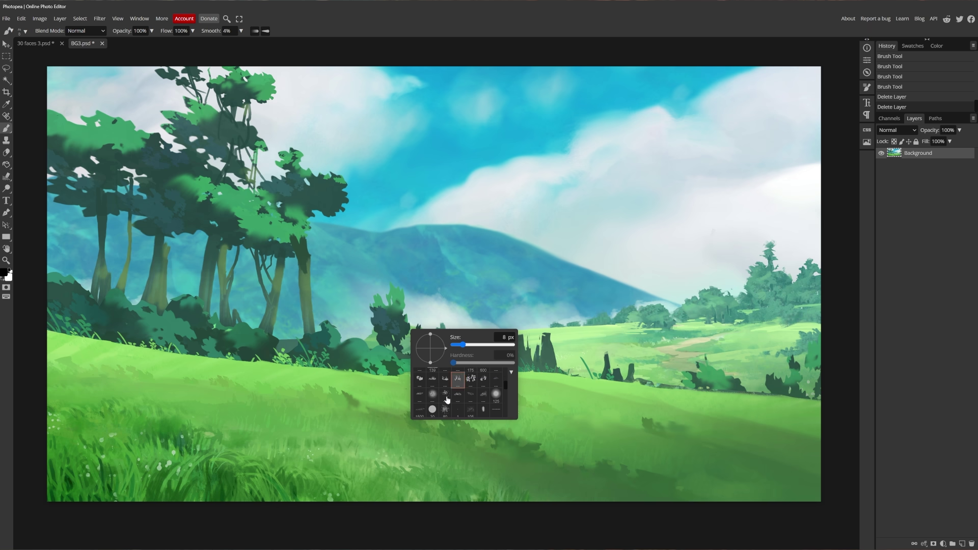
pyautogui.click(422, 433)
pyautogui.press('v')
pyautogui.press('b')
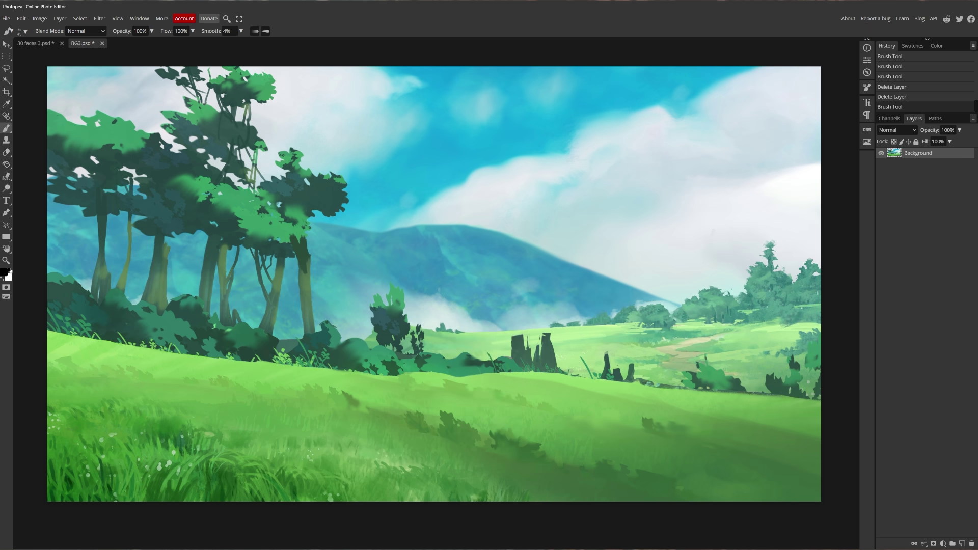
# Sample a green from the meadow and paint grass blades across the foreground
pyautogui.keyDown('alt'); pyautogui.click(445, 461); pyautogui.keyUp('alt')
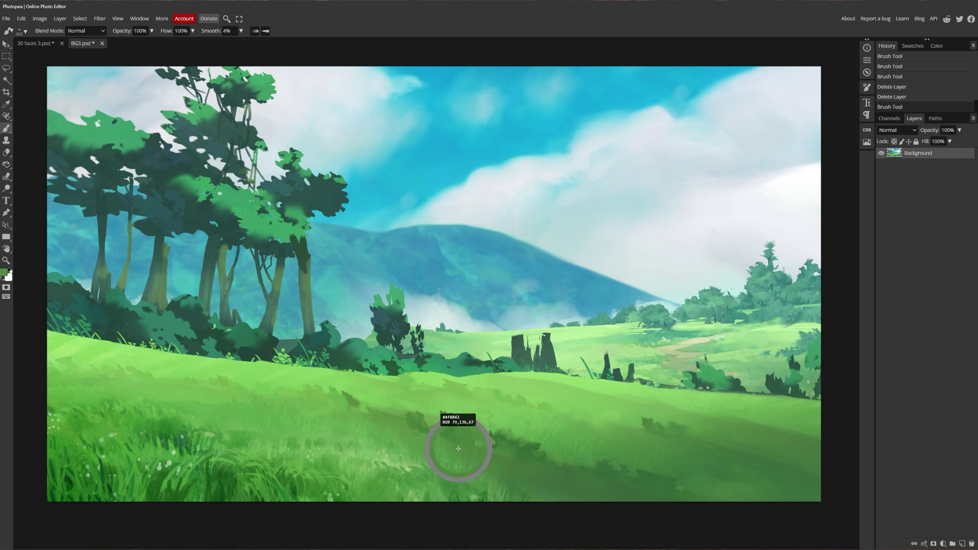
pyautogui.moveTo(453, 422)
pyautogui.mouseDown()
pyautogui.moveTo(489, 407)
pyautogui.moveTo(596, 407)
pyautogui.moveTo(693, 387)
pyautogui.mouseUp()
pyautogui.hotkey('ctrl', 'z')
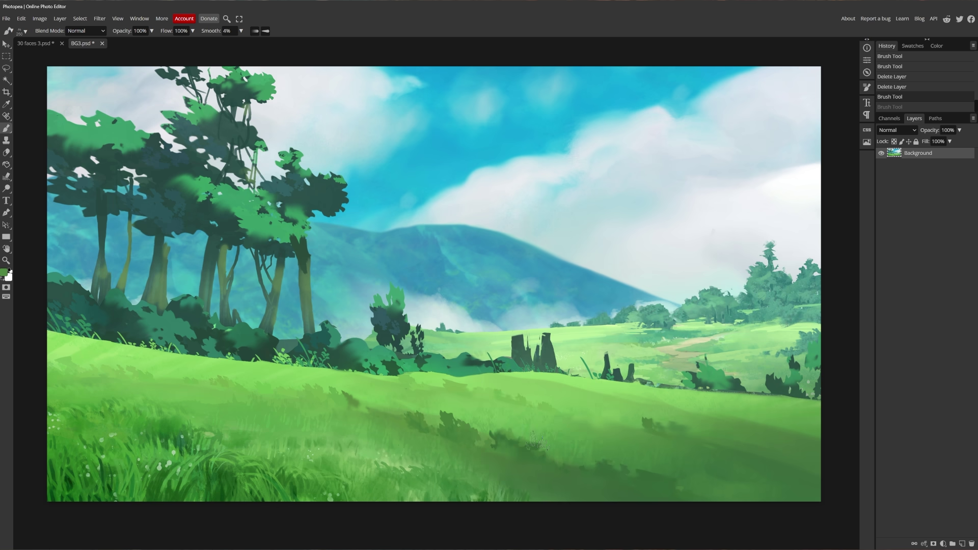
pyautogui.moveTo(574, 453); pyautogui.dragTo(357, 459)
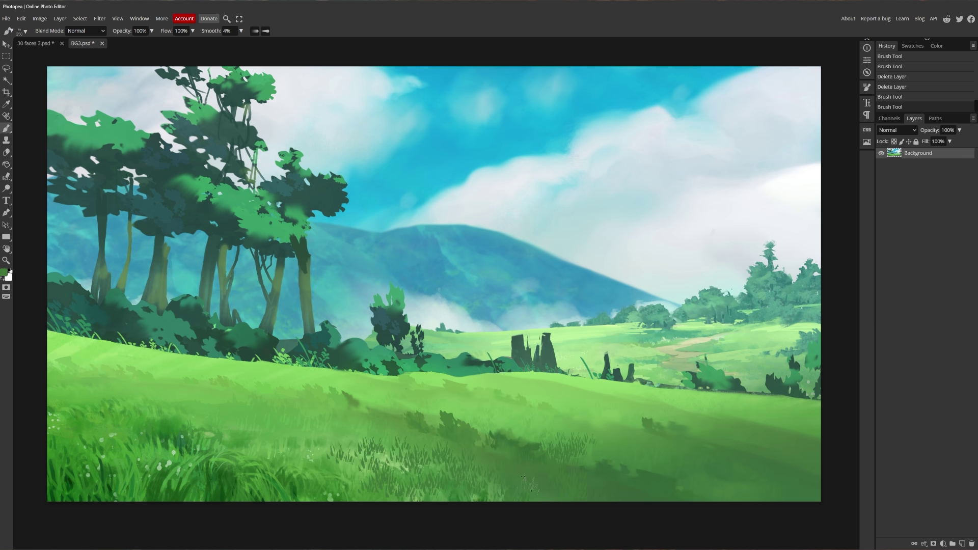
# Pick a foliage brush preset and stamp leafy plants onto the shaded part of the meadow
pyautogui.rightClick(472, 415)
pyautogui.scroll(-5, 507, 484)
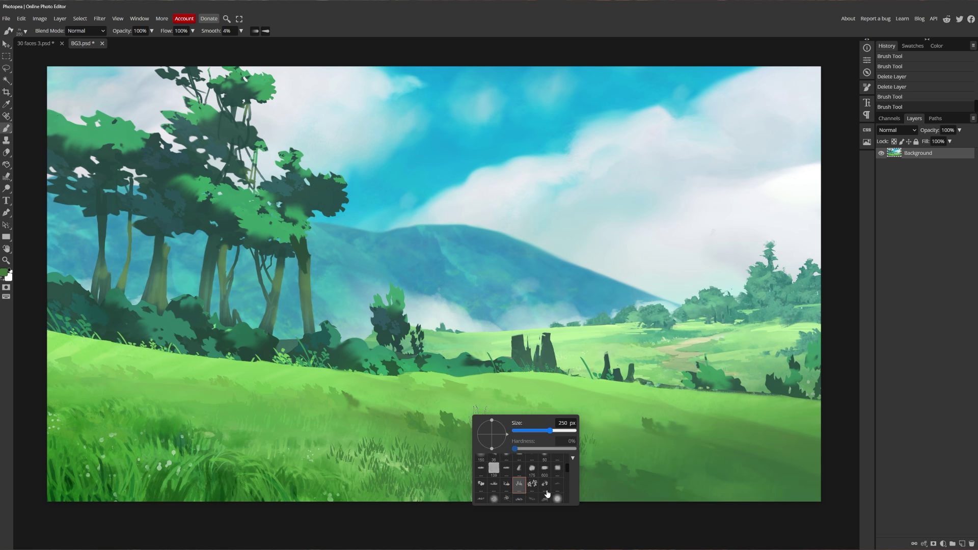
pyautogui.click(493, 469)
pyautogui.click(462, 466)
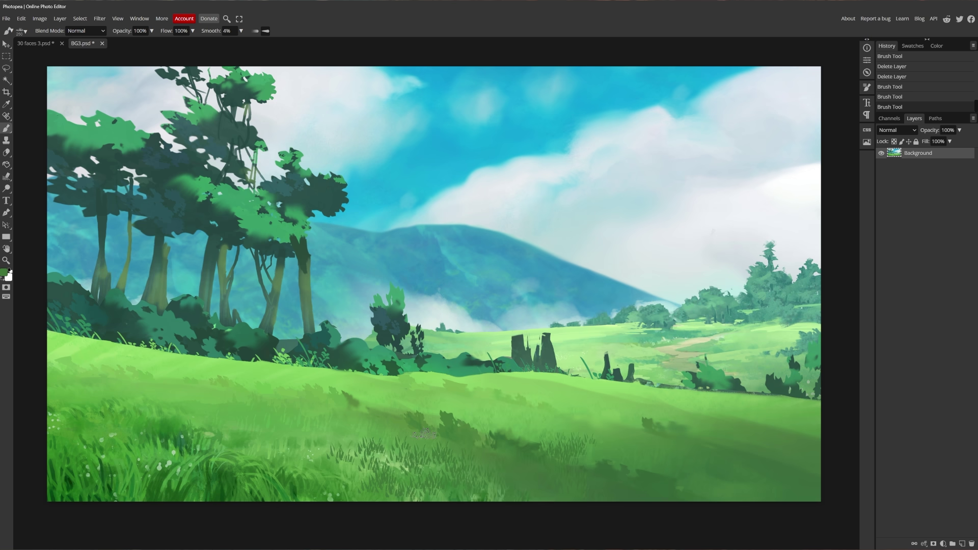
pyautogui.click(576, 446)
pyautogui.click(585, 438)
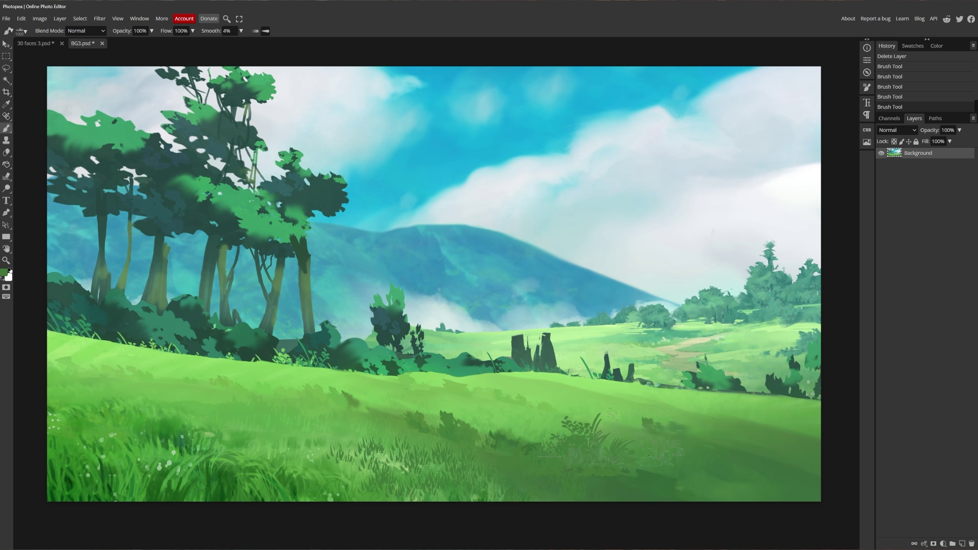
# Stamp further leafy plants across the middle and shaded parts of the meadow, enlarging the foliage brush
pyautogui.click(402, 407)
pyautogui.press(']')
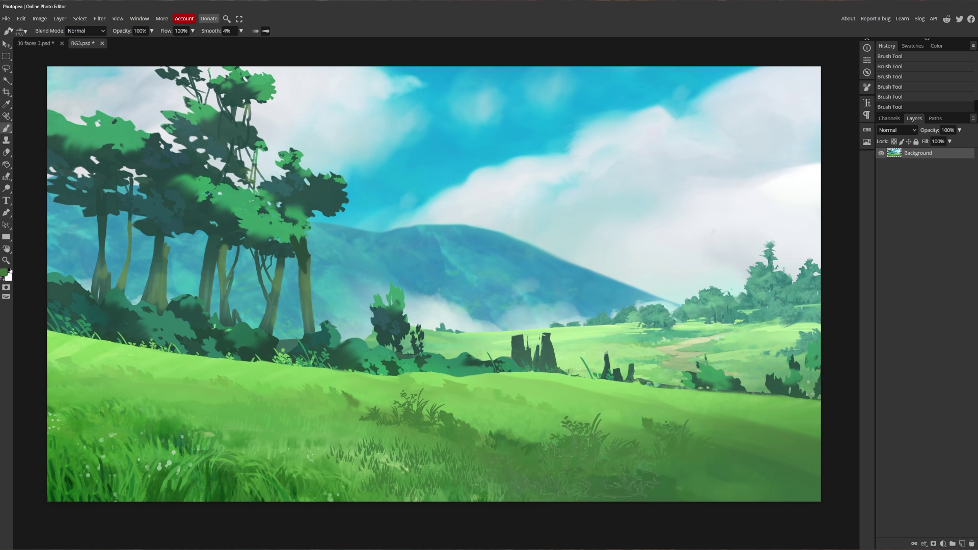
pyautogui.press(']')
pyautogui.click(701, 460)
# Pick a tapered 70 px brush preset, test it with a zigzag stroke on the meadow and undo the stroke
pyautogui.rightClick(508, 402)
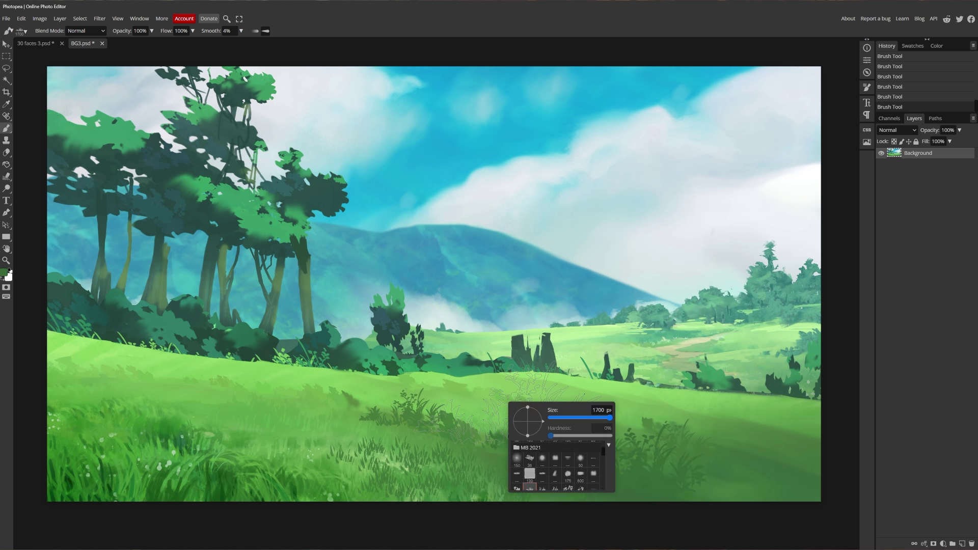
pyautogui.scroll(3, 571, 473)
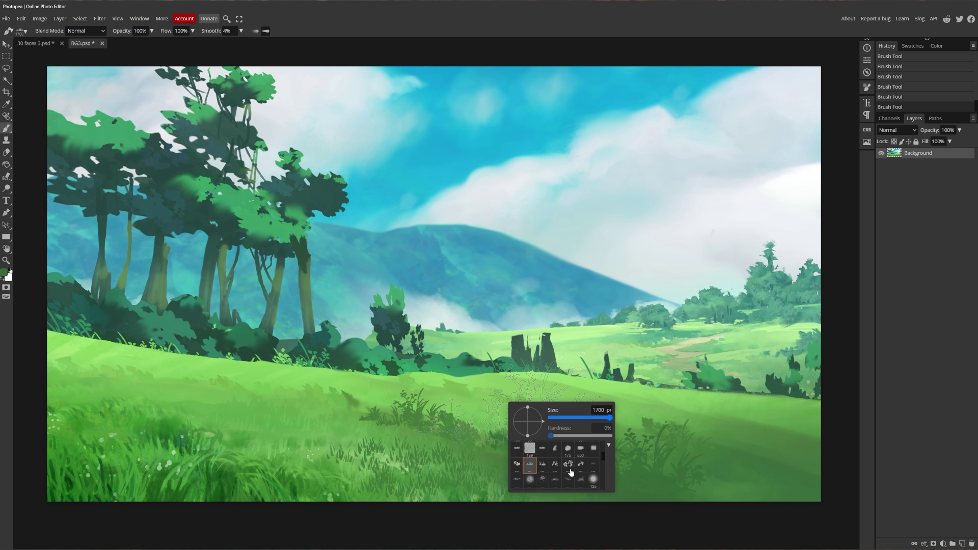
pyautogui.scroll(-5, 596, 457)
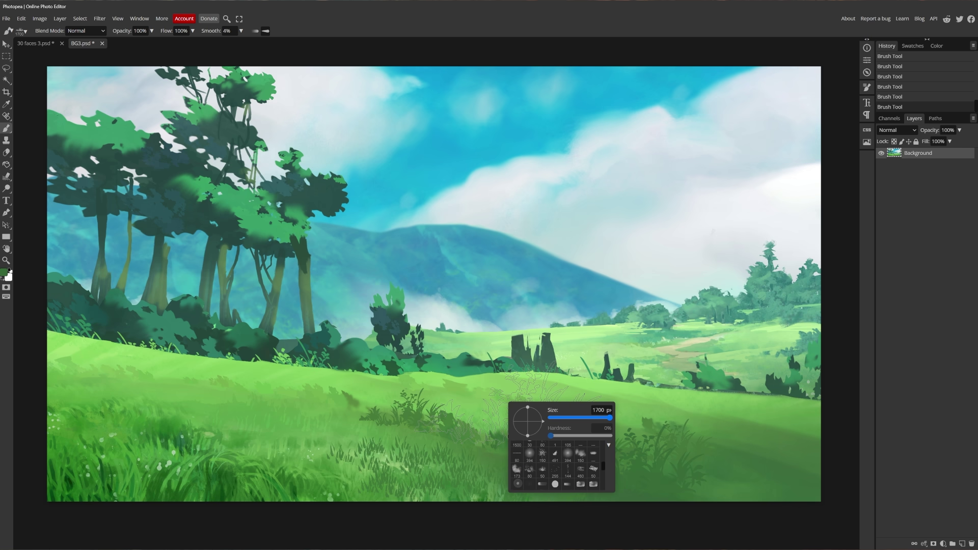
pyautogui.click(596, 457)
pyautogui.moveTo(461, 410); pyautogui.dragTo(505, 403)
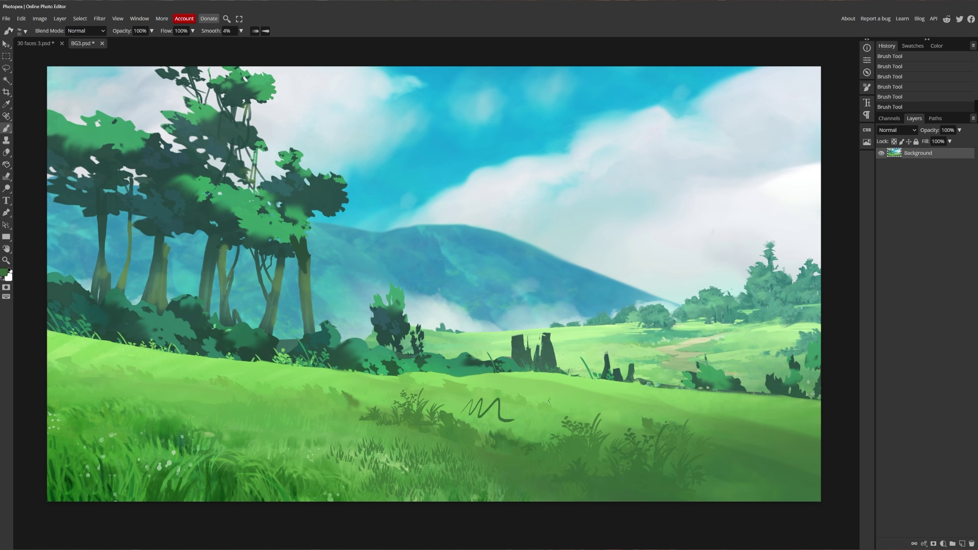
pyautogui.hotkey('ctrl', 'z')
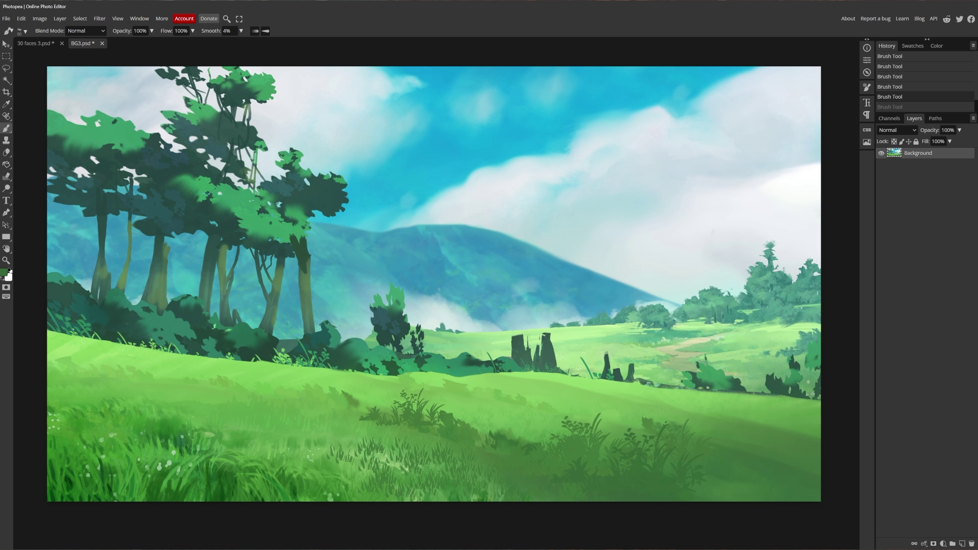
# Sample a trunk colour from the grove and paint a slender new tree trunk beside its outermost tree
pyautogui.keyDown('alt'); pyautogui.click(328, 286); pyautogui.keyUp('alt')
pyautogui.moveTo(342, 326); pyautogui.dragTo(340, 286)
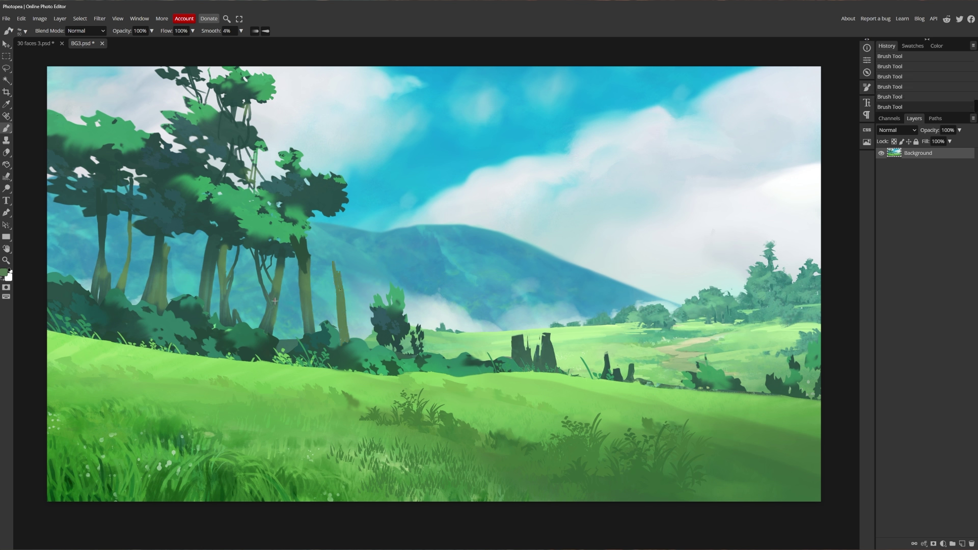
pyautogui.moveTo(344, 342); pyautogui.dragTo(340, 324)
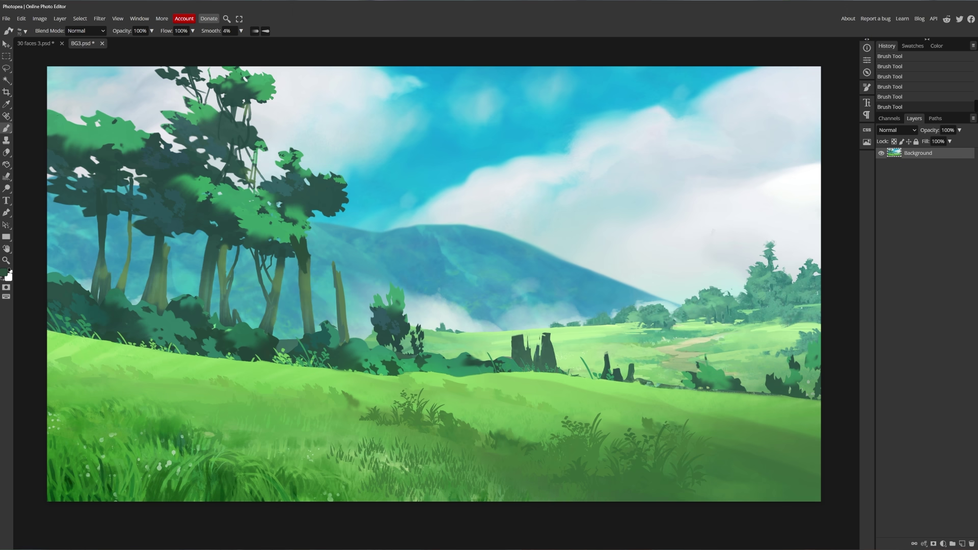
# Pick a leaf-cluster brush preset, reduce its size and stamp a dark green crown over the new trunk and the neighbouring tree
pyautogui.rightClick(384, 296)
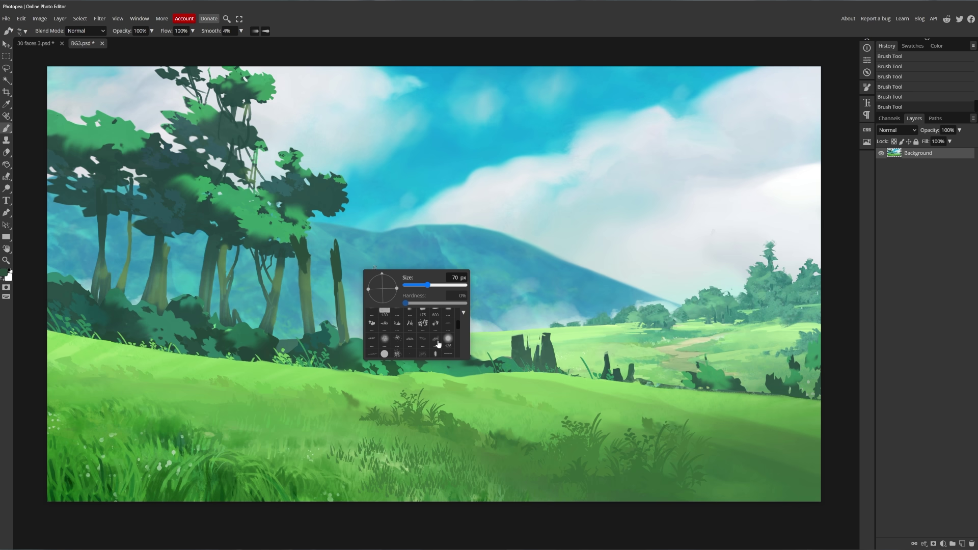
pyautogui.click(372, 329)
pyautogui.keyDown('ctrl'); pyautogui.click(346, 240); pyautogui.keyUp('ctrl')
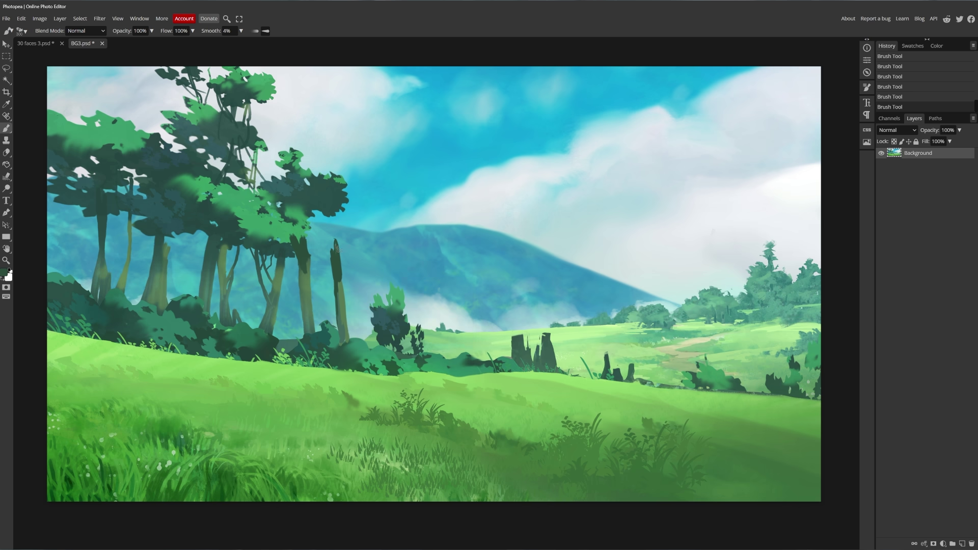
pyautogui.press('[')
pyautogui.press('[')
pyautogui.press('[')
pyautogui.press('[')
pyautogui.click(340, 234)
pyautogui.click(371, 231)
pyautogui.click(306, 210)
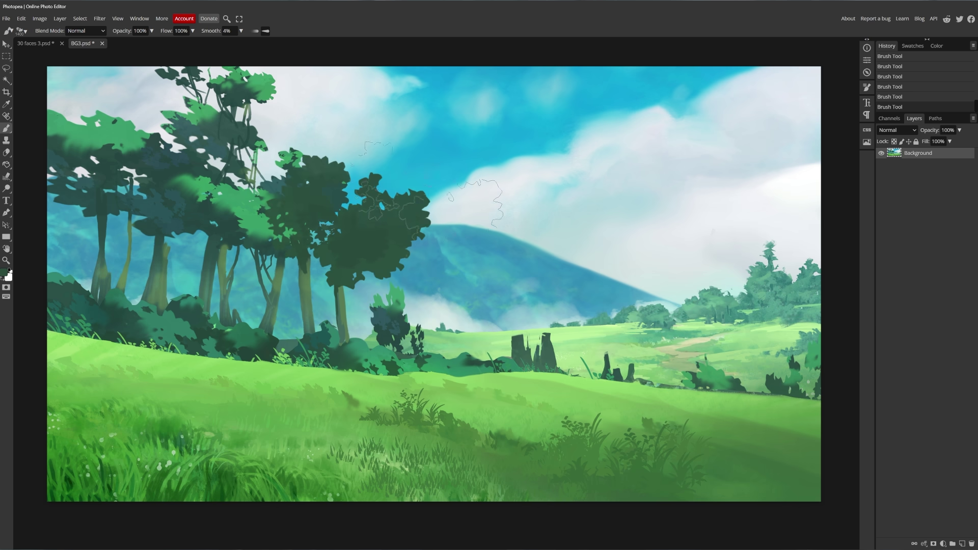
# Sample a light green from the grove's foliage and stamp highlights onto the dark crowns with a smaller leaf brush
pyautogui.keyDown('alt'); pyautogui.click(266, 219); pyautogui.keyUp('alt')
pyautogui.click(300, 208)
pyautogui.click(372, 234)
pyautogui.hotkey('ctrl', 'z')
pyautogui.press('c')
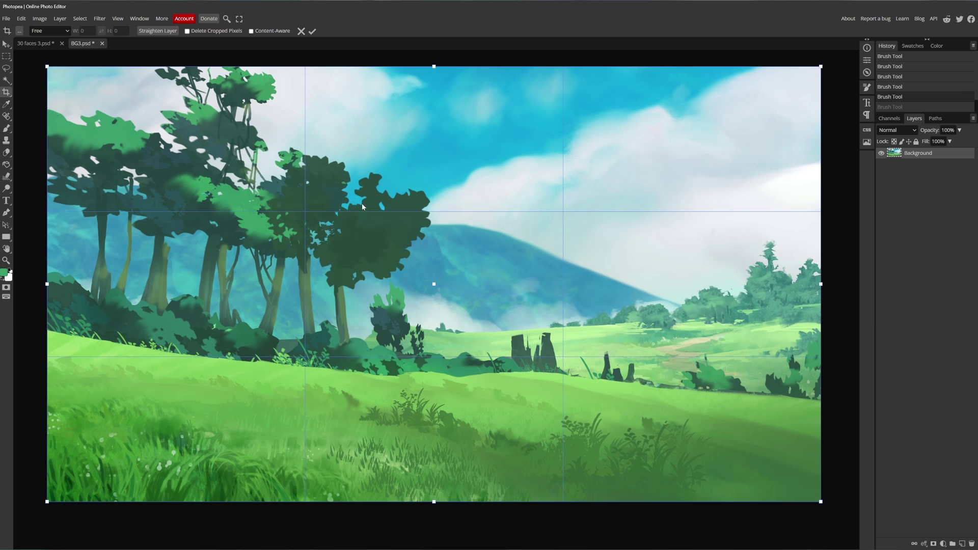
pyautogui.press('b')
pyautogui.press('[')
pyautogui.press('[')
pyautogui.press('[')
pyautogui.click(362, 207)
pyautogui.click(366, 211)
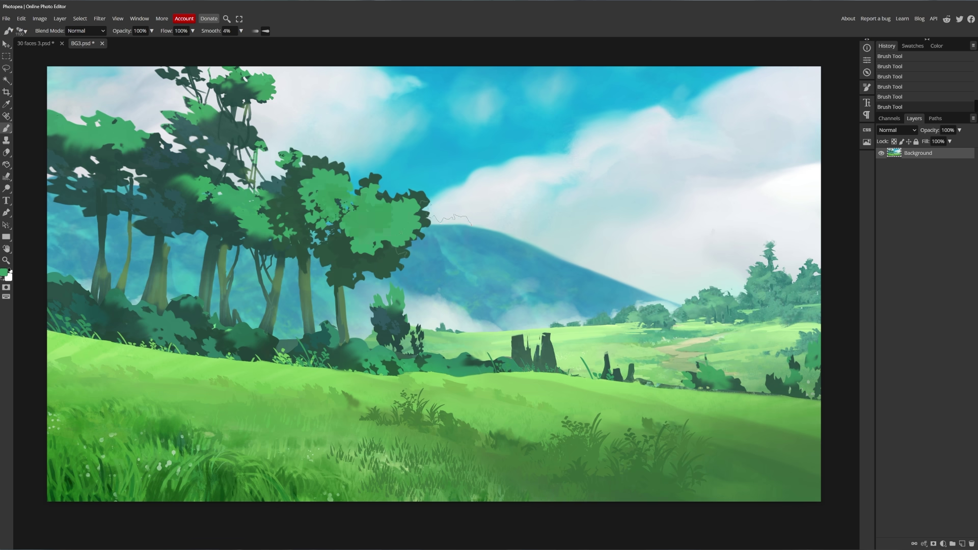
# Blend the lower edges of the new crown's light green highlights with the Smudge tool at 50% strength
pyautogui.click(10, 154)
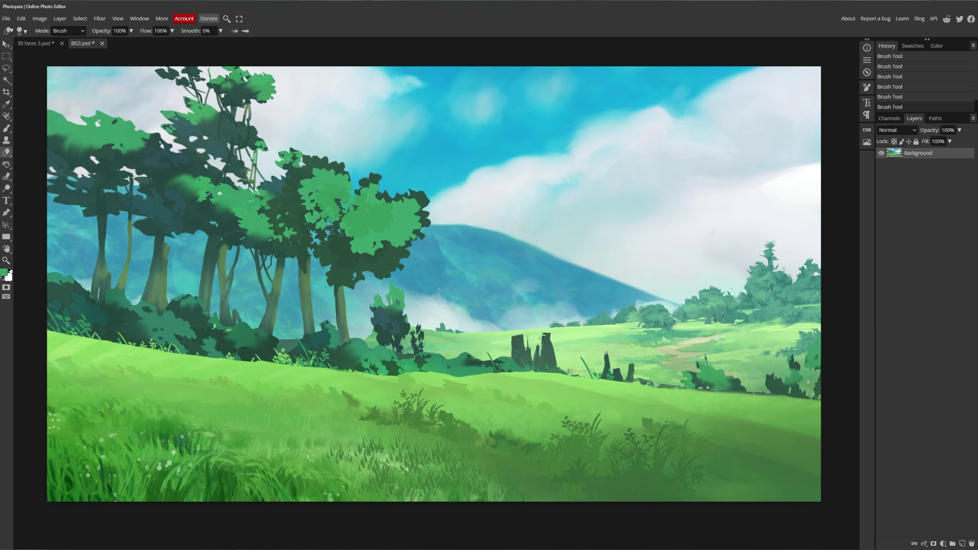
pyautogui.press('v')
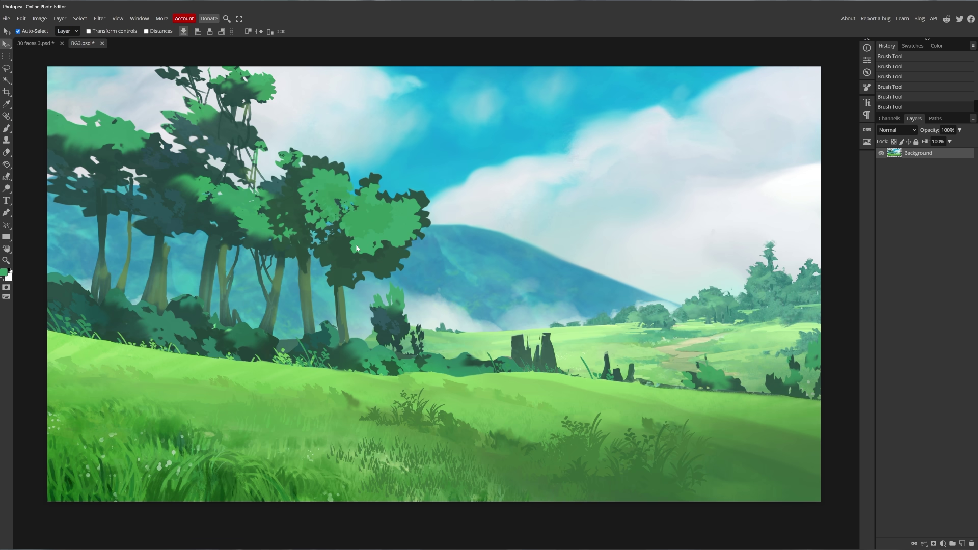
pyautogui.click(6, 177)
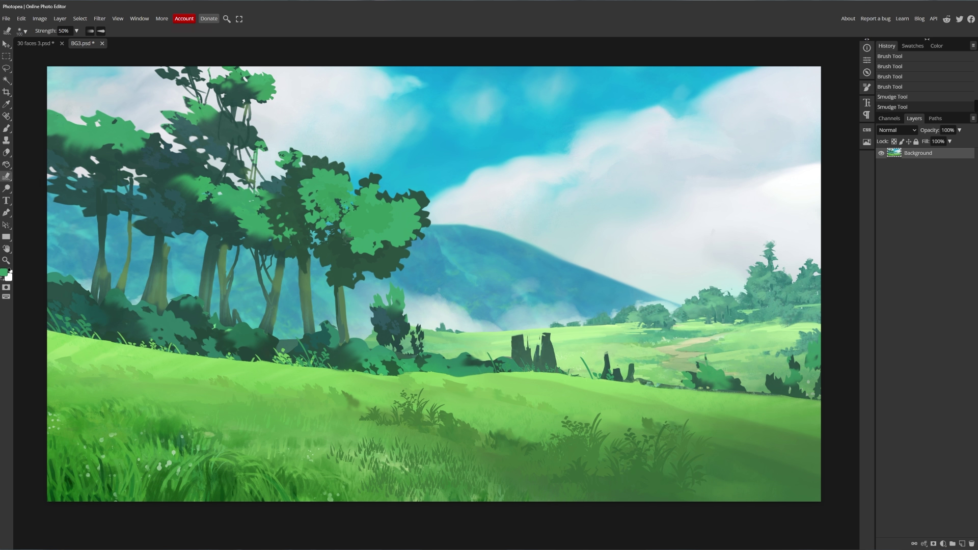
pyautogui.moveTo(343, 227); pyautogui.dragTo(344, 240)
pyautogui.moveTo(340, 229); pyautogui.dragTo(356, 249)
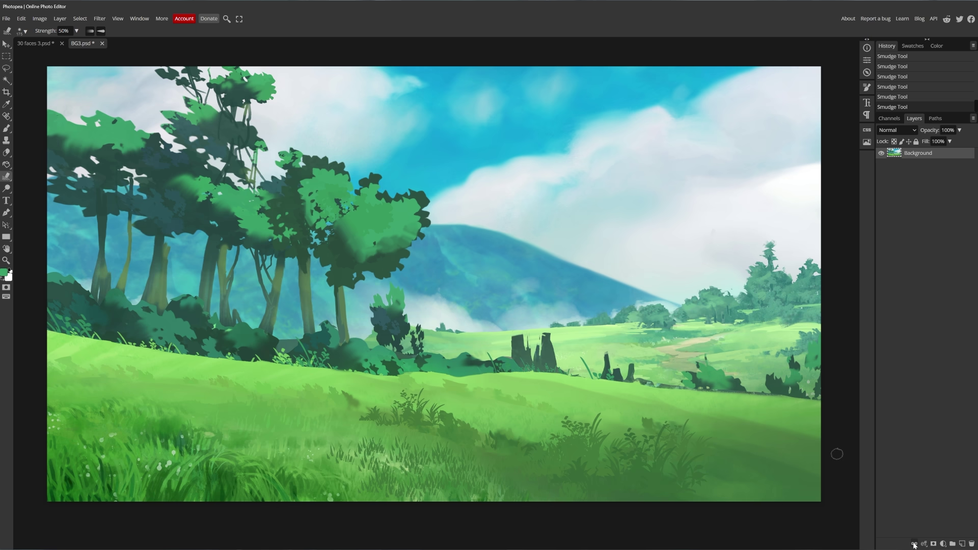
# Add a new layer, choose a hard round brush and stamp a large green disc over the hills on the Background
pyautogui.click(961, 545)
pyautogui.moveTo(504, 253); pyautogui.dragTo(481, 264)
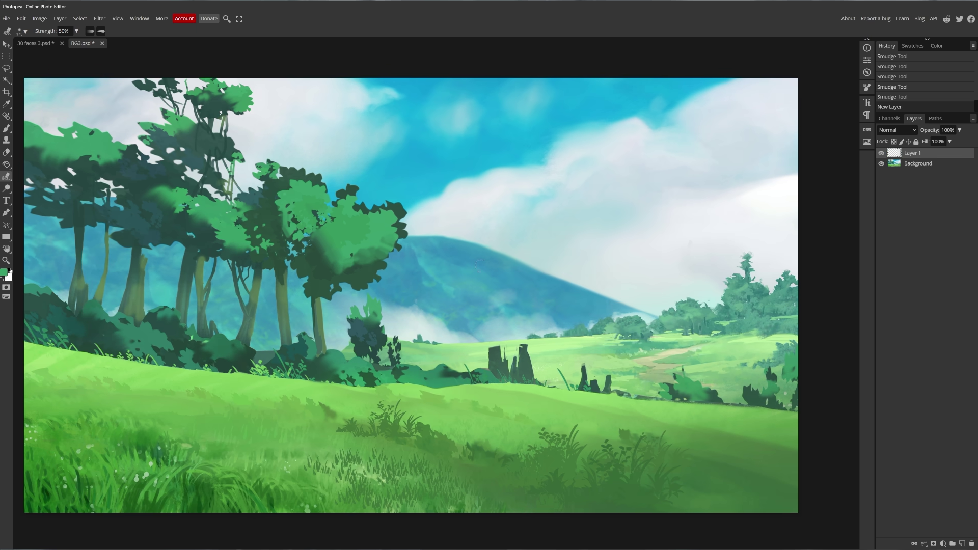
pyautogui.rightClick(482, 264)
pyautogui.click(505, 322)
pyautogui.click(461, 312)
pyautogui.press('v')
pyautogui.click(462, 311)
pyautogui.press('b')
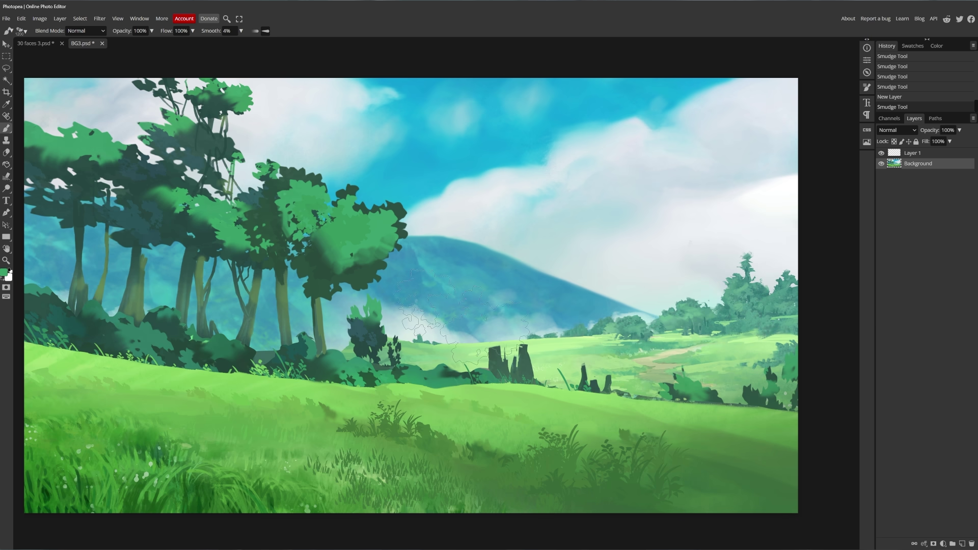
pyautogui.rightClick(491, 294)
pyautogui.click(514, 349)
pyautogui.click(499, 250)
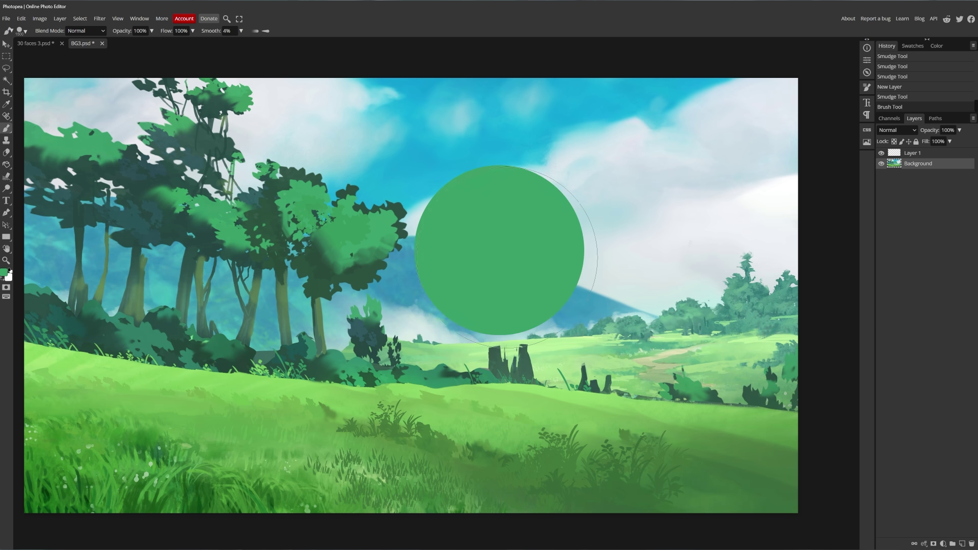
# Undo the green disc on the Background and repaint it as a rounded blob on Layer 1
pyautogui.click(926, 544)
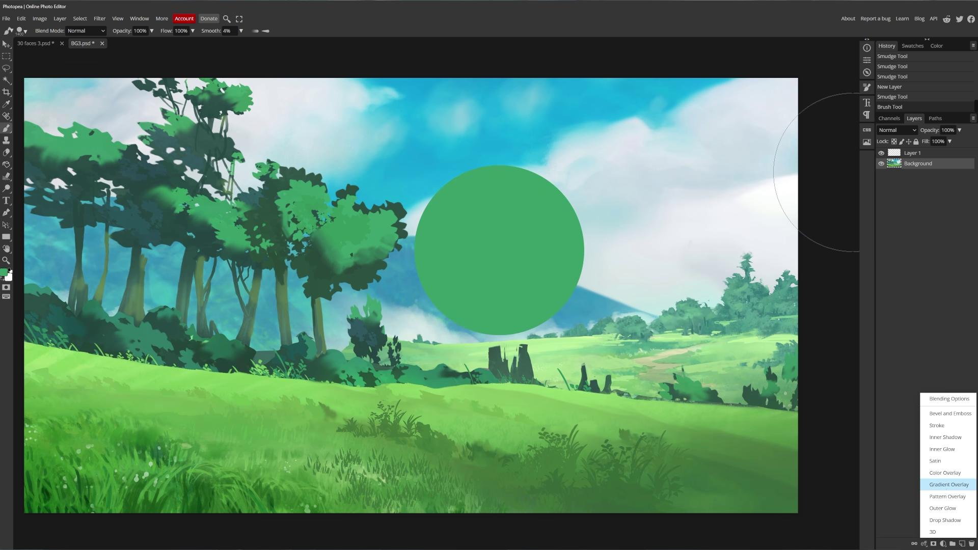
pyautogui.click(938, 481)
pyautogui.click(291, 92)
pyautogui.click(919, 155)
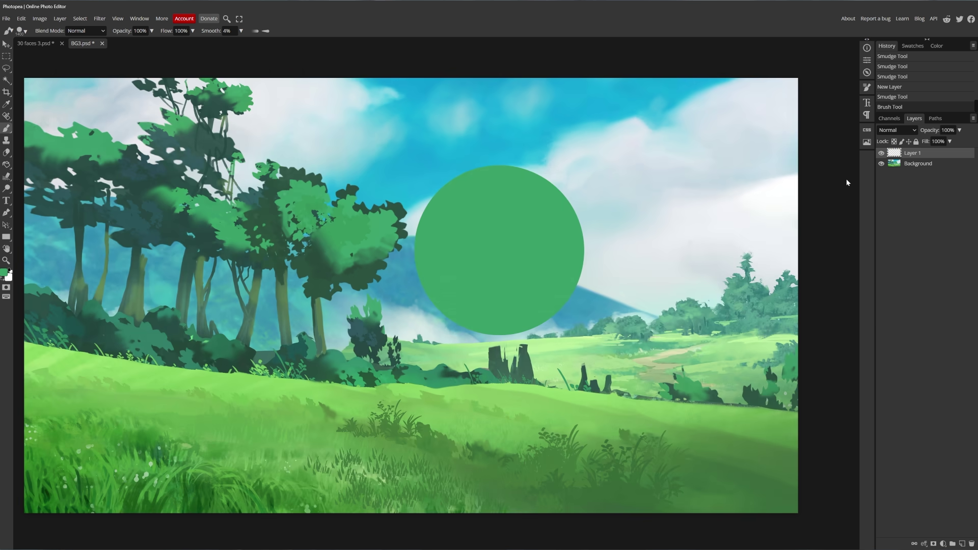
pyautogui.hotkey('ctrl', 'z')
pyautogui.click(528, 291)
# Add an Inner Shadow to Layer 1 with a distance of 77 px and a size of 200 px
pyautogui.click(924, 544)
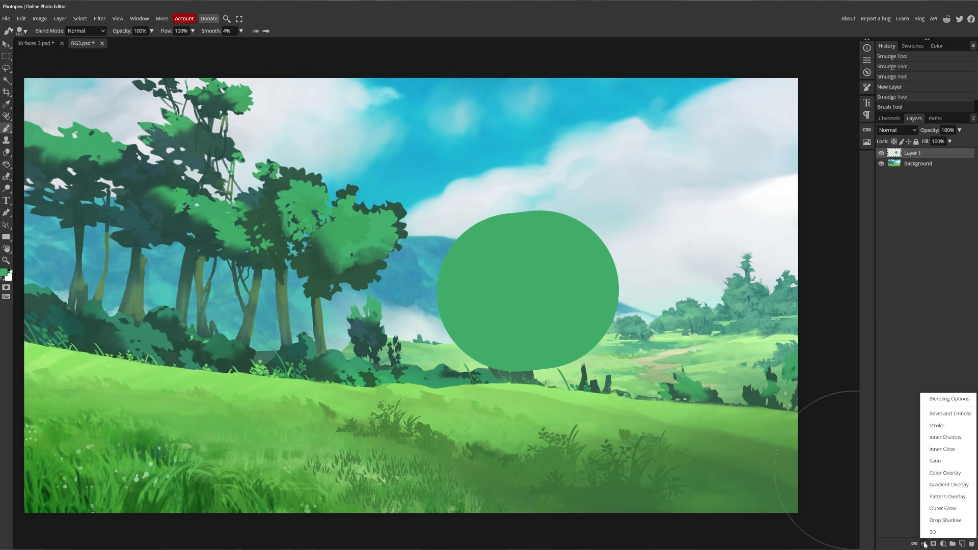
pyautogui.click(945, 438)
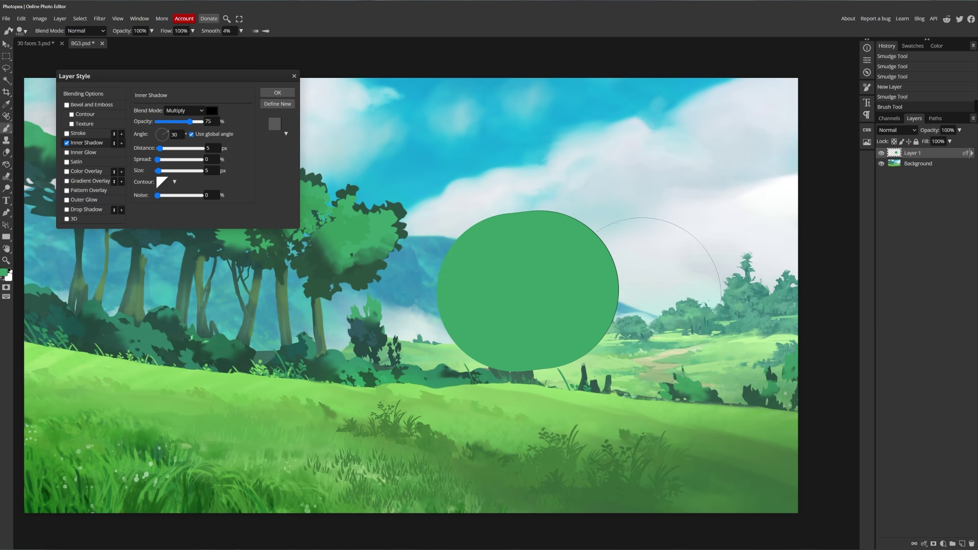
pyautogui.moveTo(172, 152); pyautogui.dragTo(153, 161)
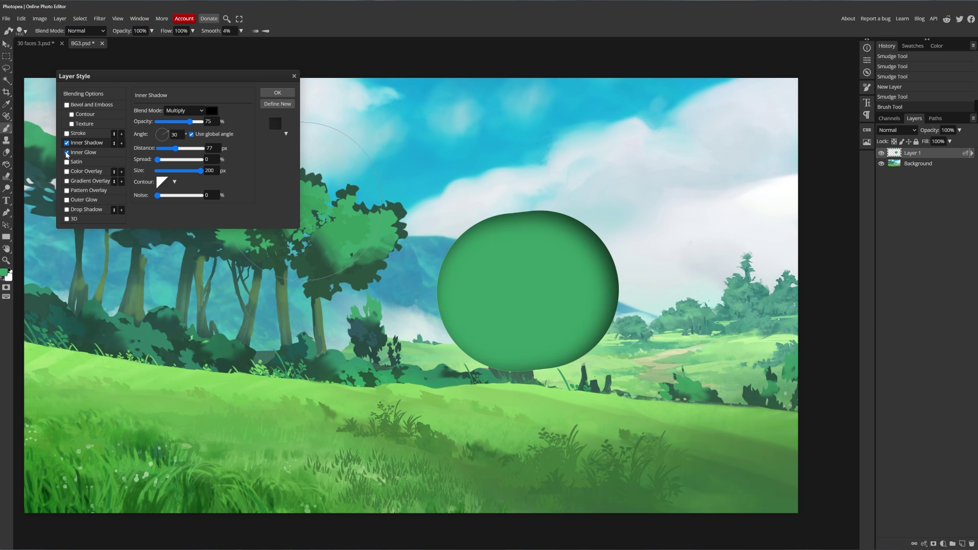
# Enable an Outer Glow on the green shape and choose a pale green glow colour
pyautogui.click(85, 201)
pyautogui.click(140, 143)
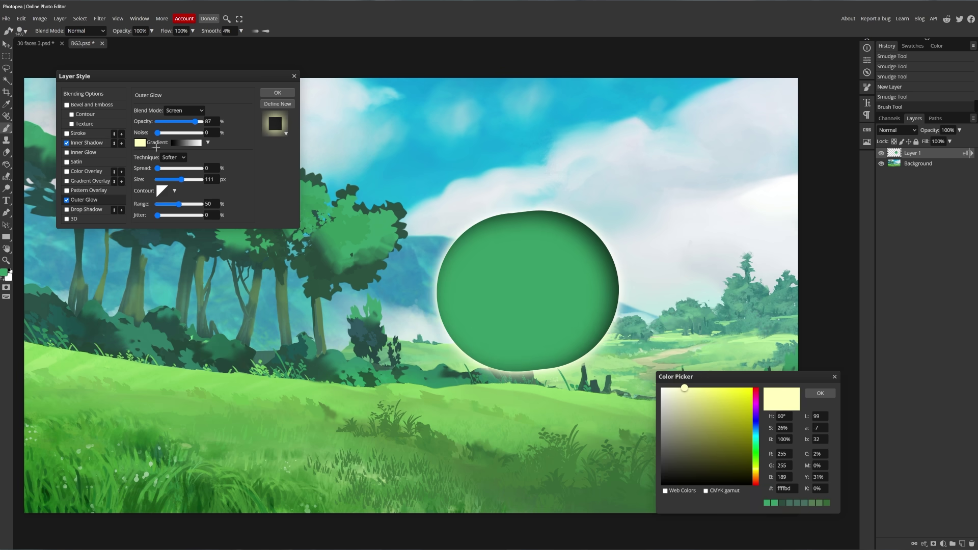
pyautogui.click(755, 442)
pyautogui.click(820, 393)
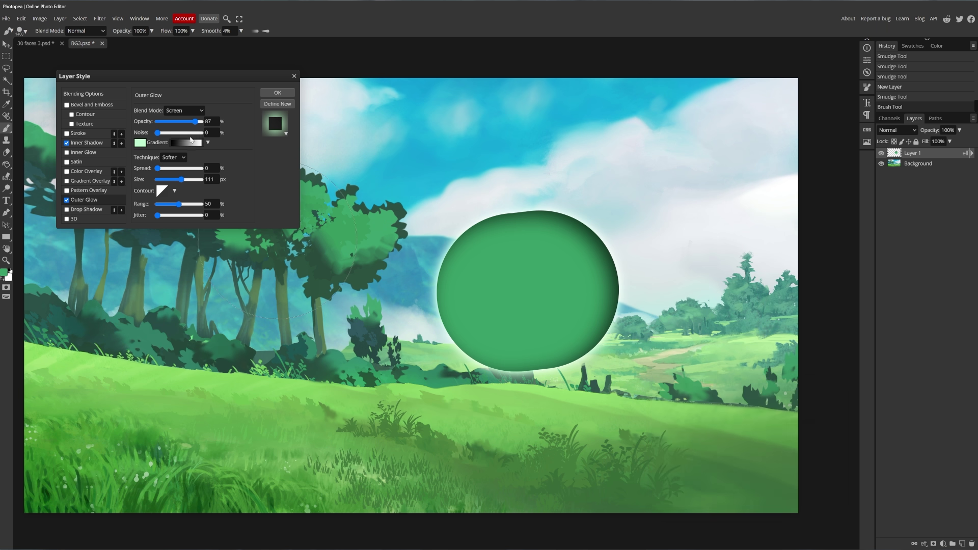
# Set the Outer Glow to Hard Light at 100% opacity and 200 px size, and choose a different glow hue
pyautogui.click(184, 110)
pyautogui.click(183, 239)
pyautogui.moveTo(202, 122); pyautogui.dragTo(207, 121)
pyautogui.moveTo(160, 179); pyautogui.dragTo(249, 180)
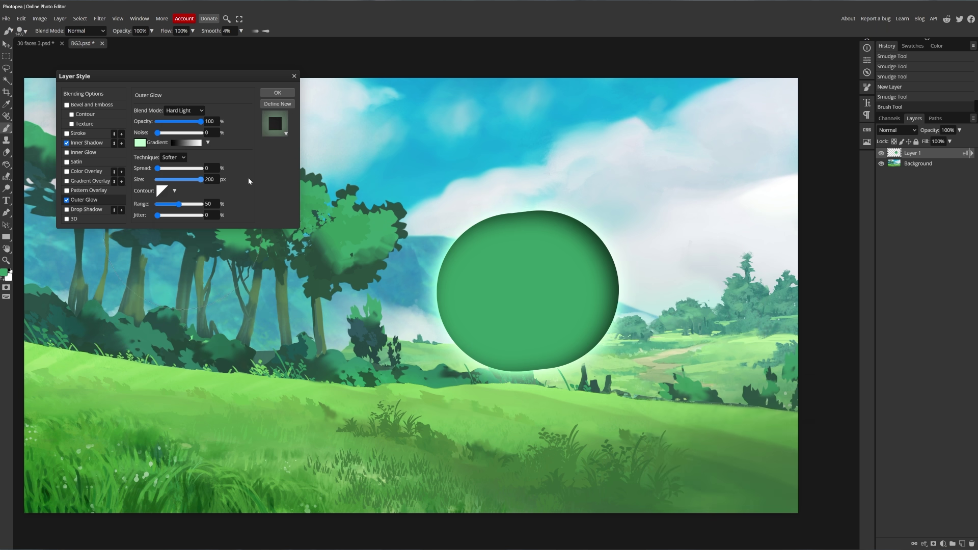
pyautogui.click(140, 142)
pyautogui.moveTo(757, 400); pyautogui.dragTo(757, 420)
pyautogui.click(820, 393)
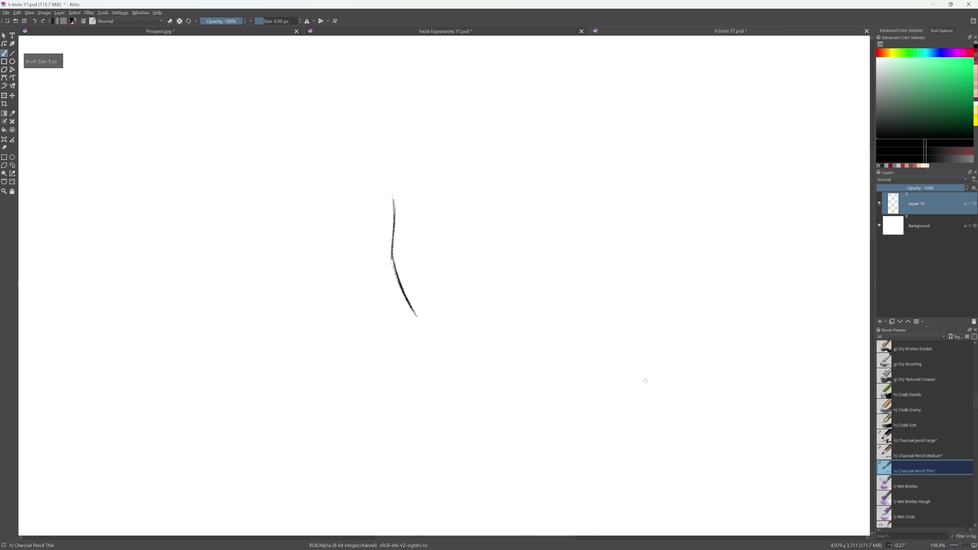
# In Krita, sketch a bald female head in three-quarter view on Layer 13, with jaw, ear, facial features and neck
pyautogui.moveTo(415, 310)
pyautogui.mouseDown()
pyautogui.moveTo(428, 316)
pyautogui.moveTo(513, 291)
pyautogui.mouseUp()
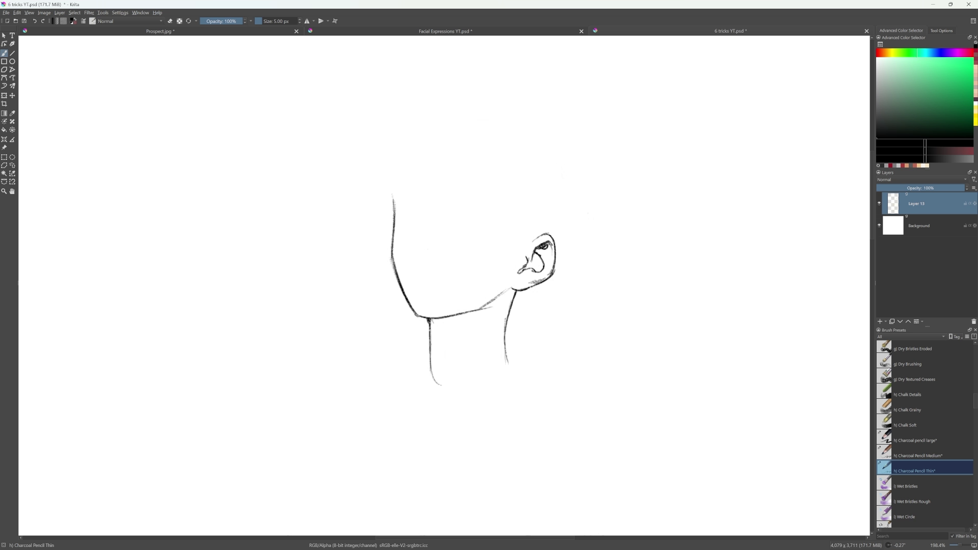
pyautogui.moveTo(563, 214); pyautogui.dragTo(392, 196)
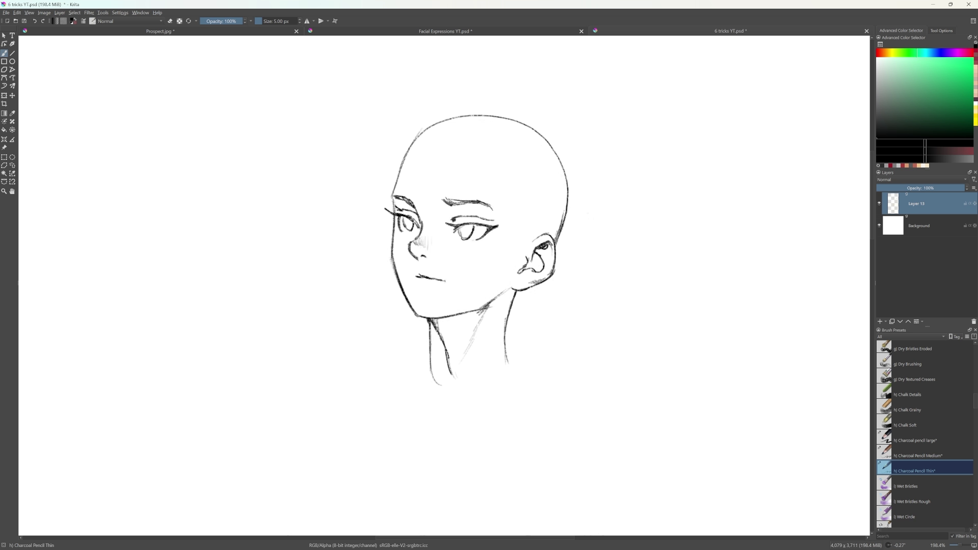
# Sketch the collarbones and shoulder lines below the woman's neck with the thin charcoal pencil at 6 px
pyautogui.moveTo(474, 305)
pyautogui.mouseDown()
pyautogui.moveTo(471, 213)
pyautogui.moveTo(440, 236)
pyautogui.mouseUp()
pyautogui.scroll(-2, 489, 214)
pyautogui.moveTo(541, 225); pyautogui.dragTo(590, 264)
pyautogui.press(']')
pyautogui.moveTo(490, 270); pyautogui.dragTo(505, 270)
pyautogui.moveTo(443, 233); pyautogui.dragTo(490, 270)
pyautogui.moveTo(505, 270); pyautogui.dragTo(589, 267)
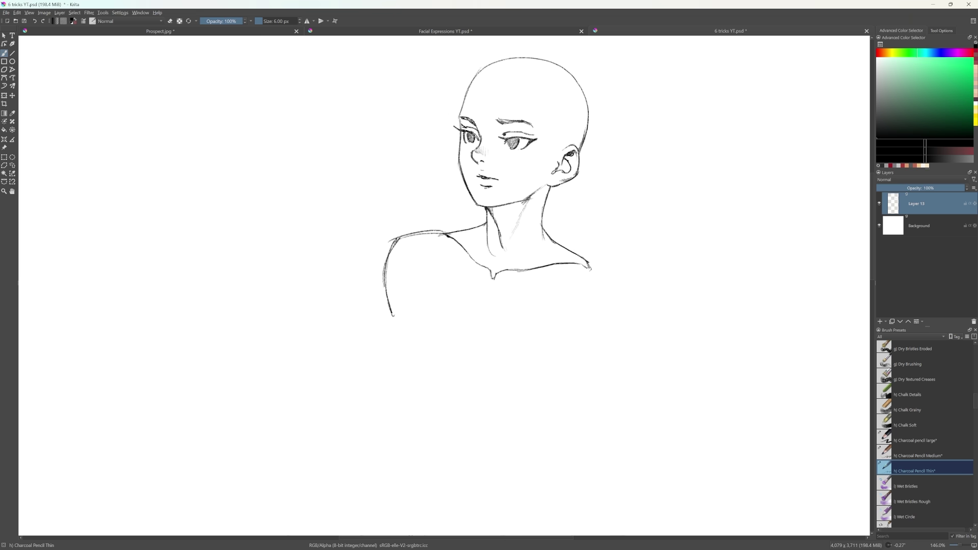
# Sketch the woman's upper arms, armpit folds and chest with the pencil enlarged to 7 px
pyautogui.press(']')
pyautogui.moveTo(619, 357); pyautogui.dragTo(600, 373)
pyautogui.moveTo(619, 352); pyautogui.dragTo(586, 476)
pyautogui.moveTo(562, 345); pyautogui.dragTo(554, 356)
pyautogui.scroll(-2, 555, 351)
pyautogui.moveTo(450, 198); pyautogui.dragTo(443, 214)
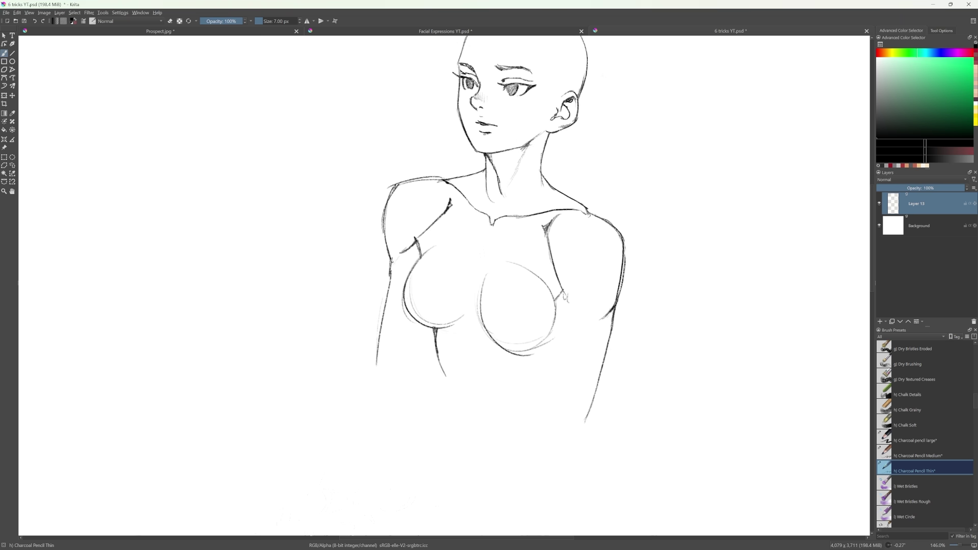
# Sketch the sides of the torso and the bent forearm crossing in front of the waist
pyautogui.scroll(-2, 540, 225)
pyautogui.moveTo(540, 224); pyautogui.dragTo(518, 326)
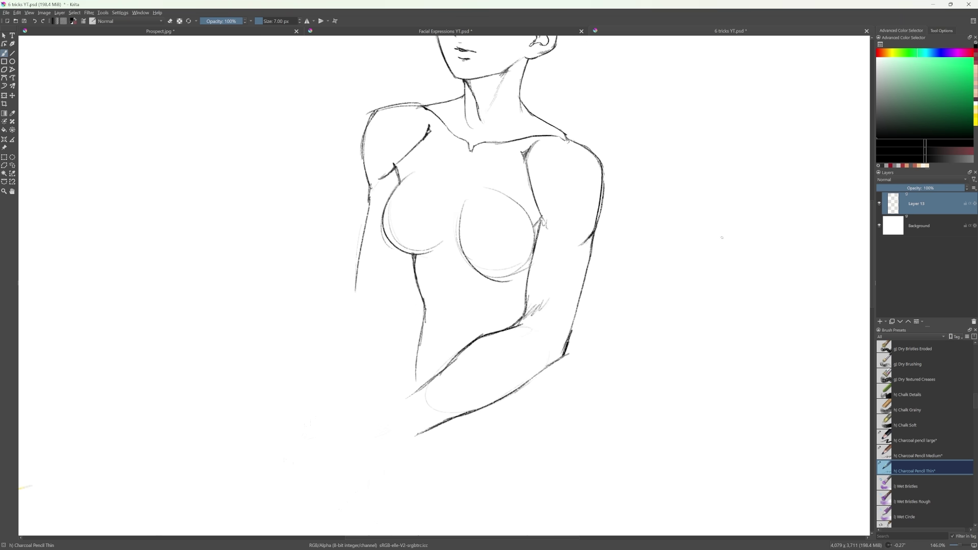
pyautogui.moveTo(416, 367); pyautogui.dragTo(407, 394)
# Enlarge the pencil to 9 px and sketch the woman's abdomen, hips, groin lines and thighs
pyautogui.press(']')
pyautogui.press(']')
pyautogui.moveTo(570, 334)
pyautogui.mouseDown()
pyautogui.moveTo(617, 398)
pyautogui.moveTo(615, 314)
pyautogui.mouseUp()
pyautogui.moveTo(411, 310)
pyautogui.mouseDown()
pyautogui.moveTo(387, 388)
pyautogui.moveTo(379, 512)
pyautogui.mouseUp()
pyautogui.moveTo(526, 400); pyautogui.dragTo(524, 531)
pyautogui.moveTo(615, 515)
pyautogui.mouseDown()
pyautogui.moveTo(637, 438)
pyautogui.moveTo(618, 306)
pyautogui.mouseUp()
pyautogui.moveTo(576, 328); pyautogui.dragTo(540, 367)
pyautogui.moveTo(600, 310); pyautogui.dragTo(541, 346)
pyautogui.moveTo(573, 282); pyautogui.dragTo(529, 370)
pyautogui.moveTo(473, 336); pyautogui.dragTo(512, 376)
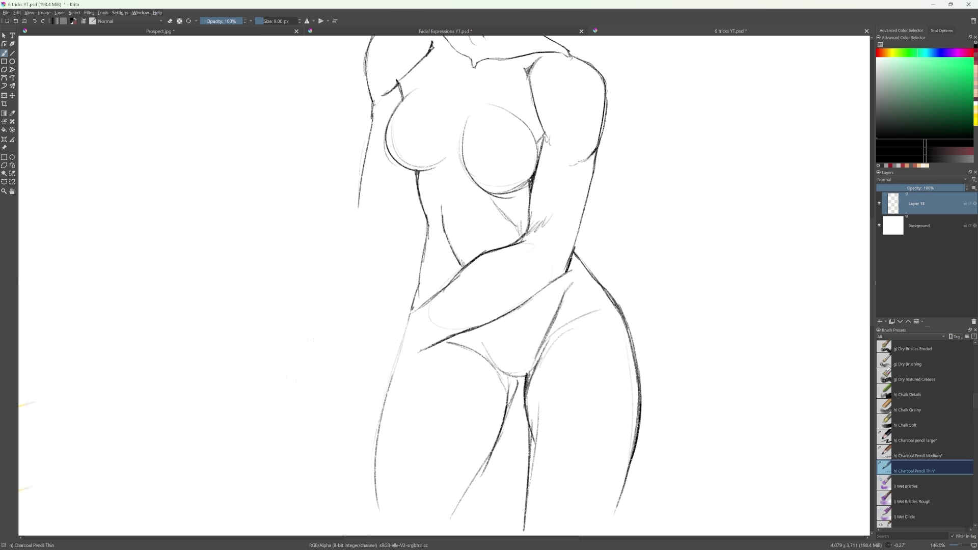
# Sketch the woman's hanging forearm and the spread-fingered hand at the end of the bent arm
pyautogui.moveTo(438, 306); pyautogui.dragTo(482, 368)
pyautogui.moveTo(456, 371); pyautogui.dragTo(428, 387)
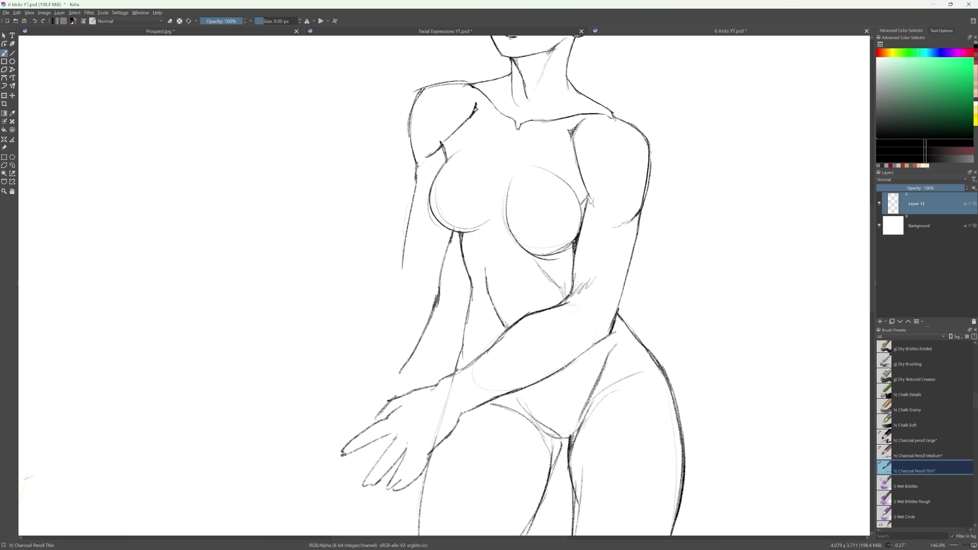
pyautogui.moveTo(585, 321); pyautogui.dragTo(532, 528)
pyautogui.scroll(-2, 757, 327)
pyautogui.moveTo(757, 328); pyautogui.dragTo(703, 239)
# Switch to the Prospect.jpg painting and frame the seated woman and the crowned figure
pyautogui.click(208, 33)
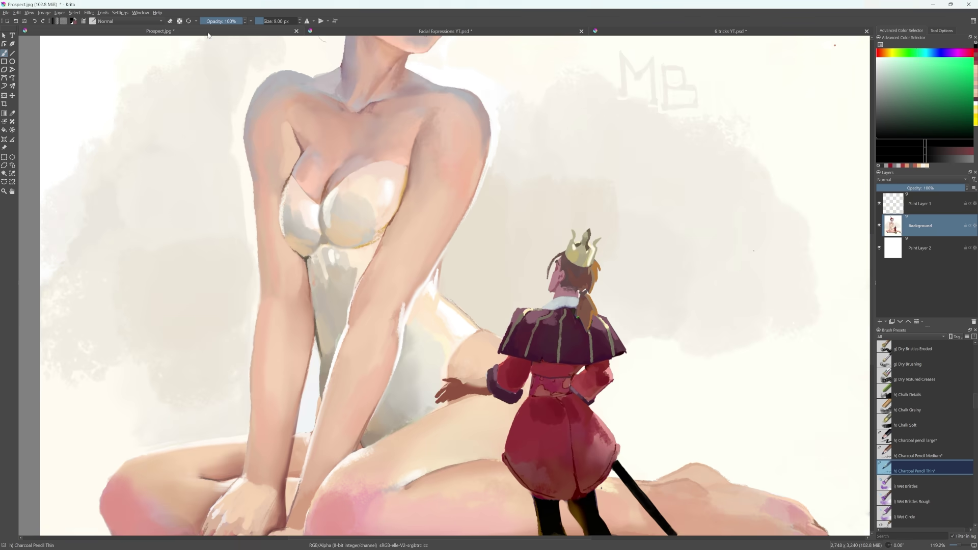
pyautogui.moveTo(515, 229); pyautogui.dragTo(496, 214)
pyautogui.scroll(-2, 495, 224)
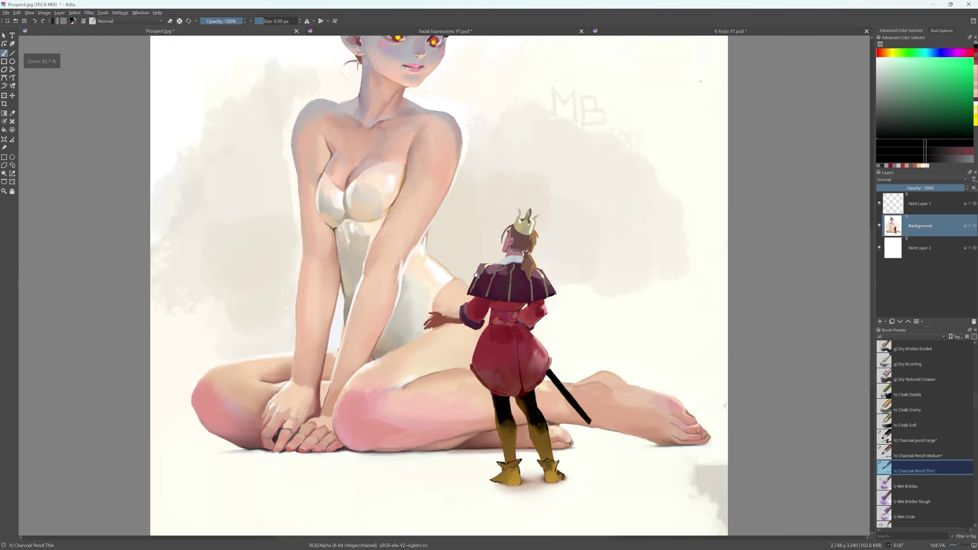
pyautogui.scroll(3, 458, 204)
pyautogui.moveTo(535, 296); pyautogui.dragTo(523, 272)
# Try the WaterC Flat Big-Grain Tilt brush in the cape's sampled purple beside the crowned figure and undo it
pyautogui.scroll(-10, 924, 433)
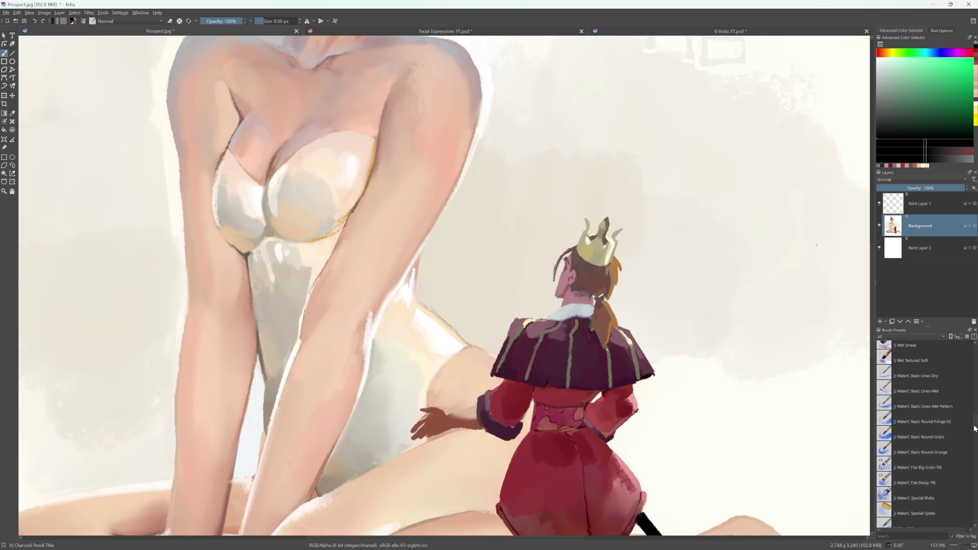
pyautogui.click(922, 421)
pyautogui.press('[')
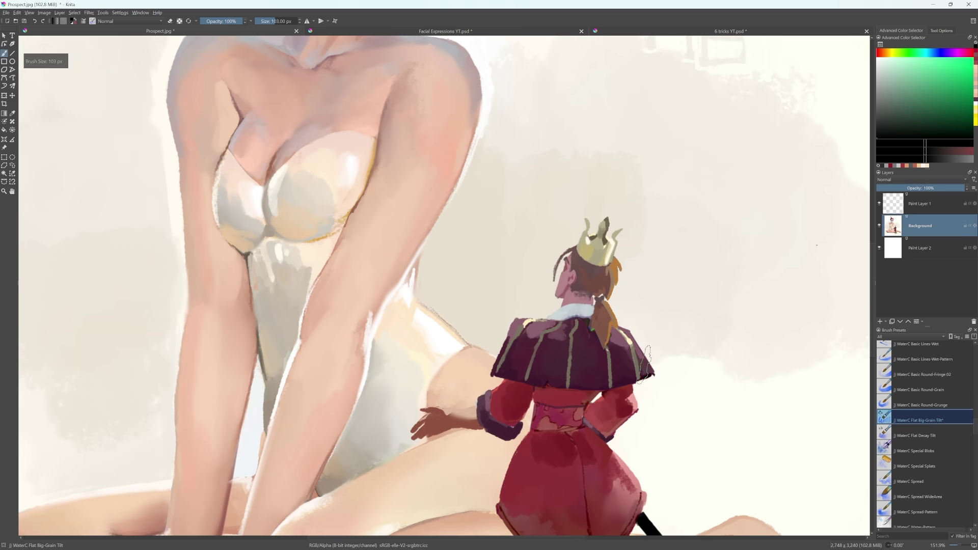
pyautogui.press('[')
pyautogui.keyDown('ctrl'); pyautogui.click(646, 366); pyautogui.keyUp('ctrl')
pyautogui.moveTo(655, 359)
pyautogui.mouseDown()
pyautogui.moveTo(705, 351)
pyautogui.moveTo(783, 369)
pyautogui.mouseUp()
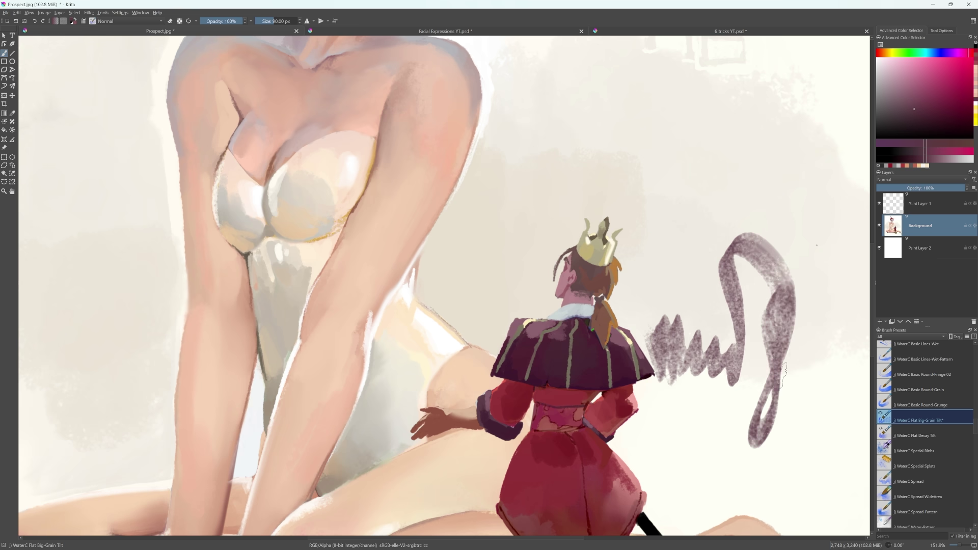
pyautogui.hotkey('ctrl', 'z')
# Try the WaterC Flat Decay Tilt brush on the empty background and undo the test strokes
pyautogui.click(922, 436)
pyautogui.moveTo(759, 326); pyautogui.dragTo(736, 326)
pyautogui.hotkey('ctrl', 'z')
pyautogui.moveTo(736, 219)
pyautogui.mouseDown()
pyautogui.moveTo(566, 221)
pyautogui.moveTo(634, 392)
pyautogui.moveTo(737, 398)
pyautogui.moveTo(734, 451)
pyautogui.mouseUp()
pyautogui.hotkey('ctrl', 'z')
# Try a stroke of the WaterC Basic Lines-Wet brush beside the crowned figure and undo it
pyautogui.moveTo(975, 424); pyautogui.dragTo(967, 417)
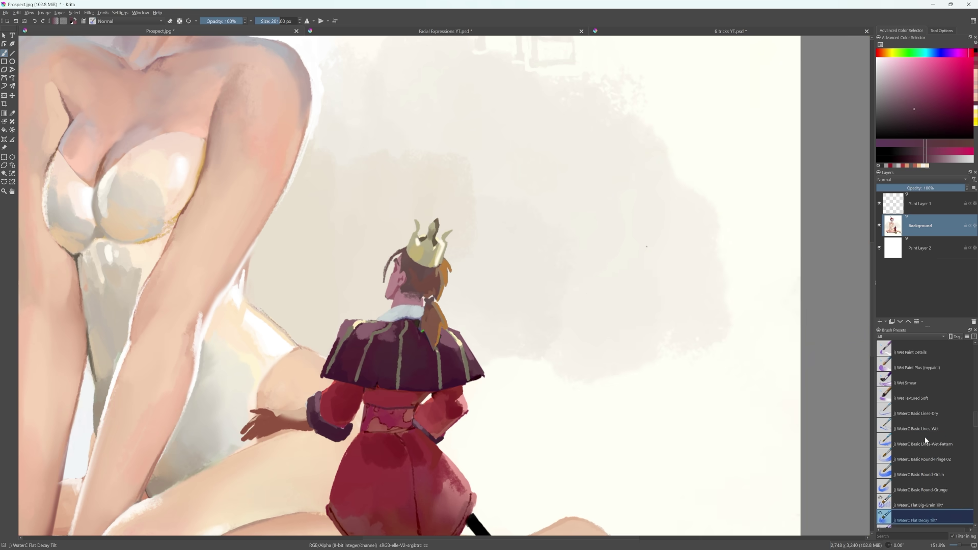
pyautogui.click(926, 430)
pyautogui.moveTo(657, 337)
pyautogui.mouseDown()
pyautogui.moveTo(634, 456)
pyautogui.moveTo(723, 451)
pyautogui.mouseUp()
pyautogui.hotkey('ctrl', 'z')
# Try a Dry Brushing stroke on the background beside the crowned figure and undo it
pyautogui.click(917, 398)
pyautogui.moveTo(974, 419); pyautogui.dragTo(974, 392)
pyautogui.click(920, 455)
pyautogui.moveTo(684, 344); pyautogui.dragTo(614, 431)
pyautogui.hotkey('ctrl', 'z')
# Sample a purple from the crowned figure's cape and stroke its shoulder edge with a reduced Dry Brushing brush
pyautogui.press('[')
pyautogui.press('[')
pyautogui.keyDown('ctrl'); pyautogui.click(462, 337); pyautogui.keyUp('ctrl')
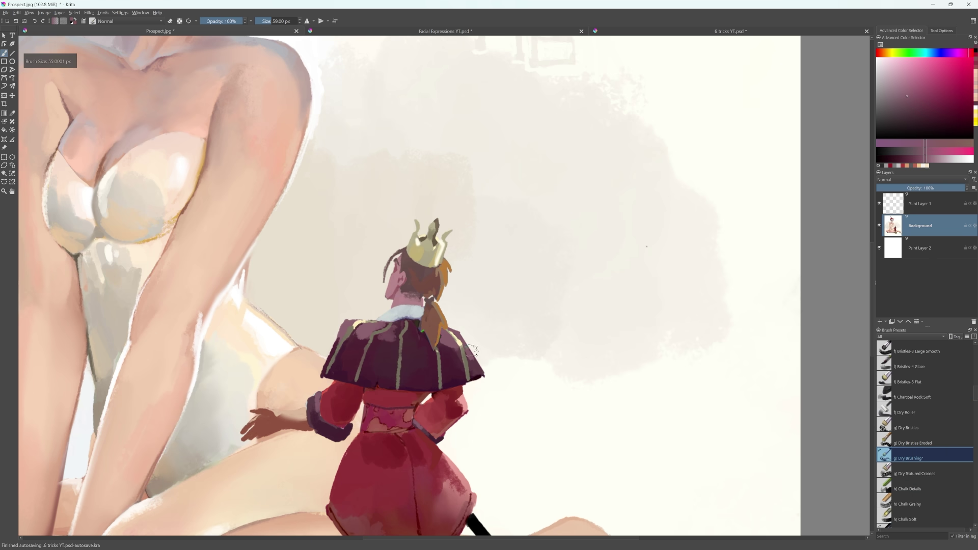
pyautogui.press('[')
pyautogui.press('[')
pyautogui.press('[')
pyautogui.press('[')
pyautogui.press('[')
pyautogui.press('[')
pyautogui.press('[')
pyautogui.press('[')
pyautogui.moveTo(462, 333); pyautogui.dragTo(474, 350)
# Enlarge the Dry Brushing brush to 41 px and paint the sampled purple over the cape's shoulders
pyautogui.press(']')
pyautogui.press(']')
pyautogui.press(']')
pyautogui.press(']')
pyautogui.moveTo(394, 331)
pyautogui.mouseDown()
pyautogui.moveTo(393, 339)
pyautogui.moveTo(458, 356)
pyautogui.mouseUp()
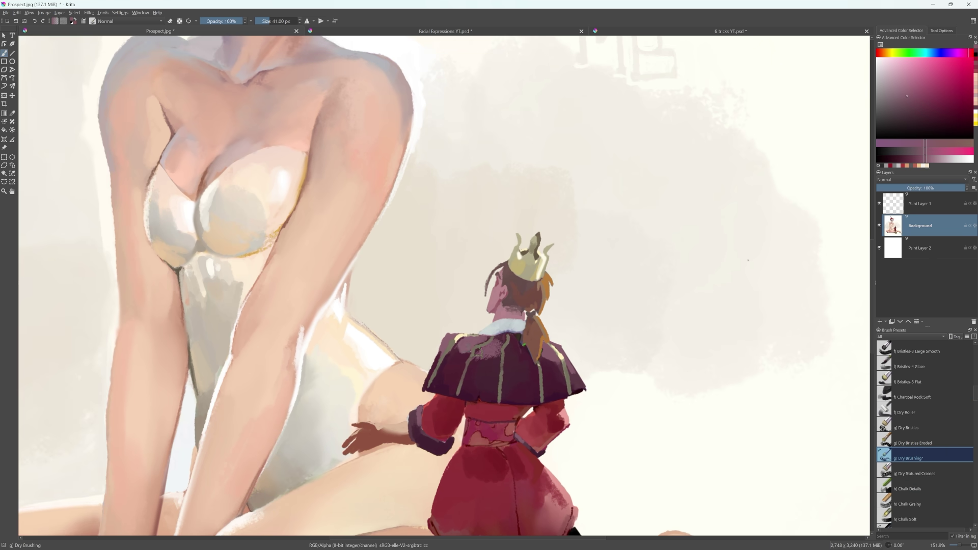
# Paint textured skin tones along the outer edge of the woman's upper arm with Dry Bristles Eroded at 59 px
pyautogui.keyDown('ctrl'); pyautogui.click(474, 364); pyautogui.keyUp('ctrl')
pyautogui.click(922, 440)
pyautogui.moveTo(406, 108)
pyautogui.mouseDown()
pyautogui.moveTo(499, 111)
pyautogui.moveTo(487, 205)
pyautogui.moveTo(456, 299)
pyautogui.moveTo(405, 401)
pyautogui.mouseUp()
pyautogui.press('[')
pyautogui.press('[')
pyautogui.press('[')
pyautogui.press('[')
pyautogui.press('[')
pyautogui.press('[')
pyautogui.press('[')
pyautogui.press('[')
pyautogui.keyDown('ctrl'); pyautogui.click(484, 204); pyautogui.keyUp('ctrl')
pyautogui.keyDown('ctrl'); pyautogui.click(456, 263); pyautogui.keyUp('ctrl')
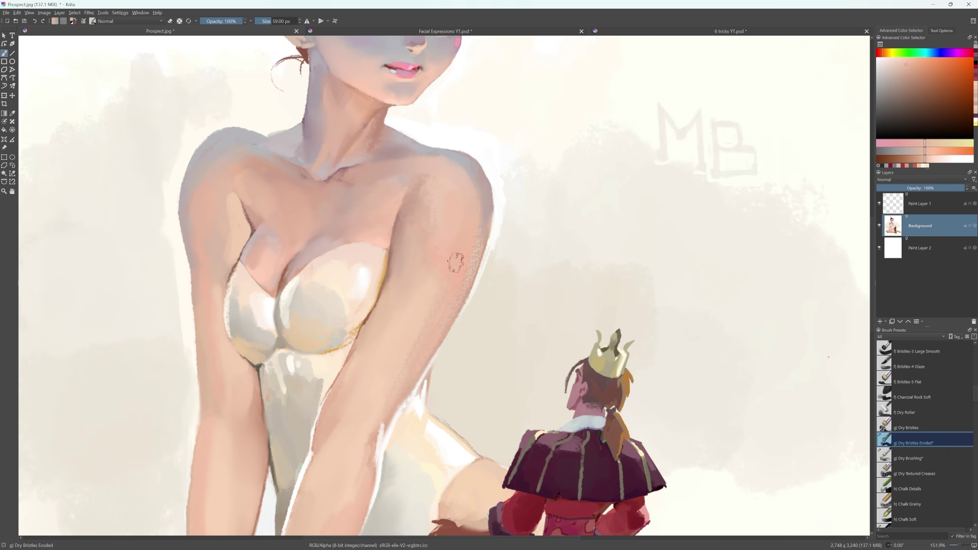
# Sample a lighter skin tone and texture the woman's arm around the elbow with Dry Bristles Eroded
pyautogui.keyDown('ctrl'); pyautogui.click(417, 314); pyautogui.keyUp('ctrl')
pyautogui.press(']')
pyautogui.press(']')
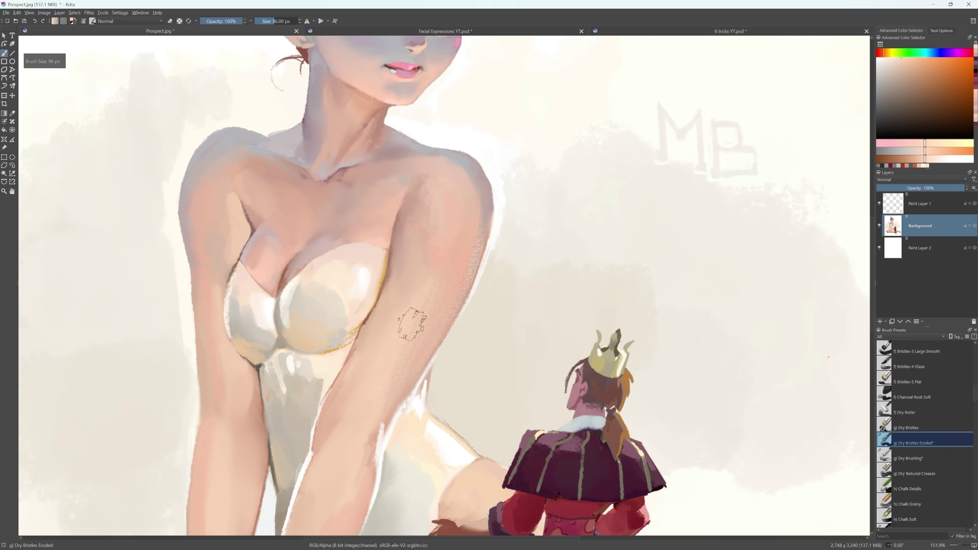
pyautogui.press('[')
pyautogui.press('[')
pyautogui.press('[')
# Blend sampled skin tones over the textured upper arm with the Basic-3 Flow brush at 40 px
pyautogui.moveTo(974, 401); pyautogui.dragTo(976, 346)
pyautogui.click(911, 443)
pyautogui.keyDown('ctrl'); pyautogui.click(449, 271); pyautogui.keyUp('ctrl')
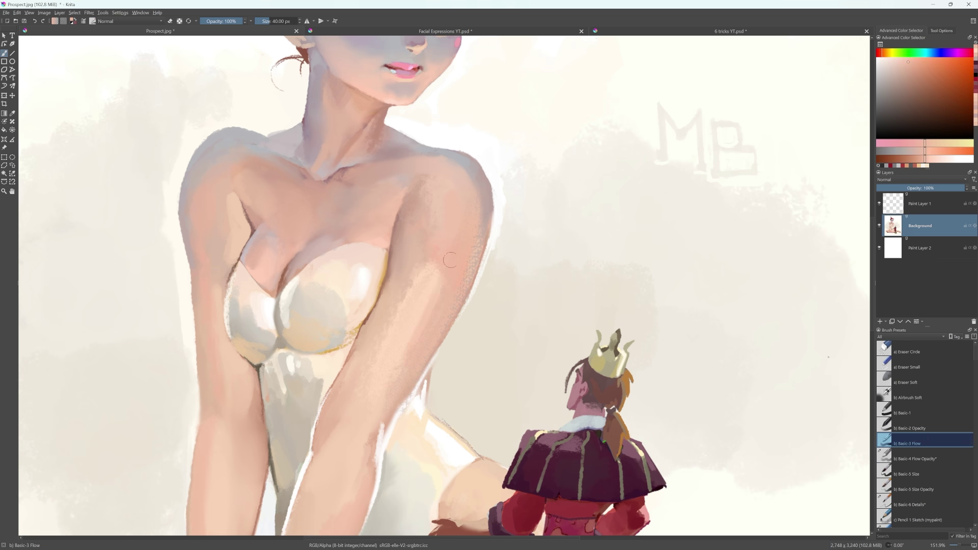
pyautogui.keyDown('ctrl'); pyautogui.click(429, 264); pyautogui.keyUp('ctrl')
pyautogui.keyDown('ctrl'); pyautogui.click(451, 243); pyautogui.keyUp('ctrl')
pyautogui.moveTo(450, 249); pyautogui.dragTo(432, 283)
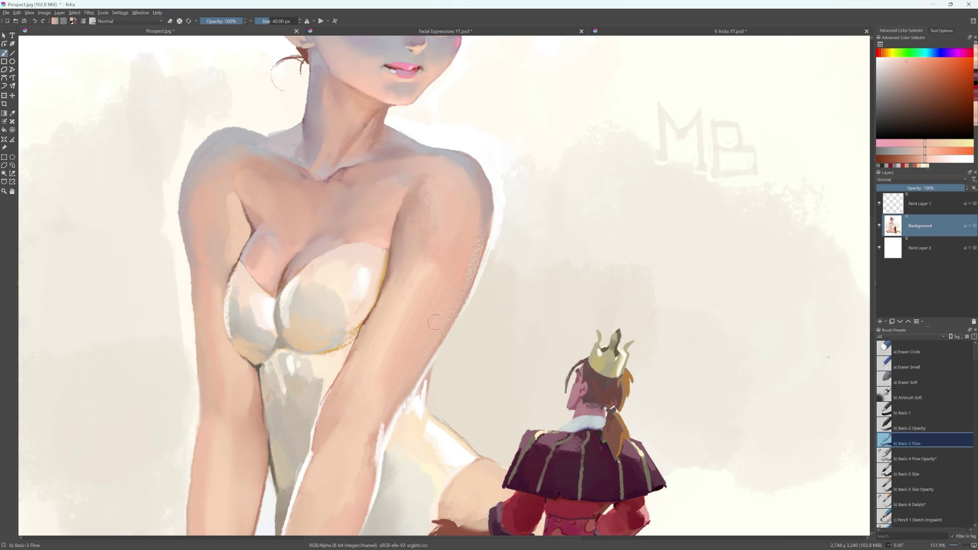
# Smooth the woman's forearm and elbow in sampled skin tones with a smaller Basic-3 Flow brush
pyautogui.press('[')
pyautogui.keyDown('ctrl'); pyautogui.click(478, 247); pyautogui.keyUp('ctrl')
pyautogui.moveTo(392, 406); pyautogui.dragTo(419, 301)
pyautogui.keyDown('ctrl'); pyautogui.click(396, 359); pyautogui.keyUp('ctrl')
pyautogui.keyDown('ctrl'); pyautogui.click(390, 334); pyautogui.keyUp('ctrl')
pyautogui.press(']')
pyautogui.press(']')
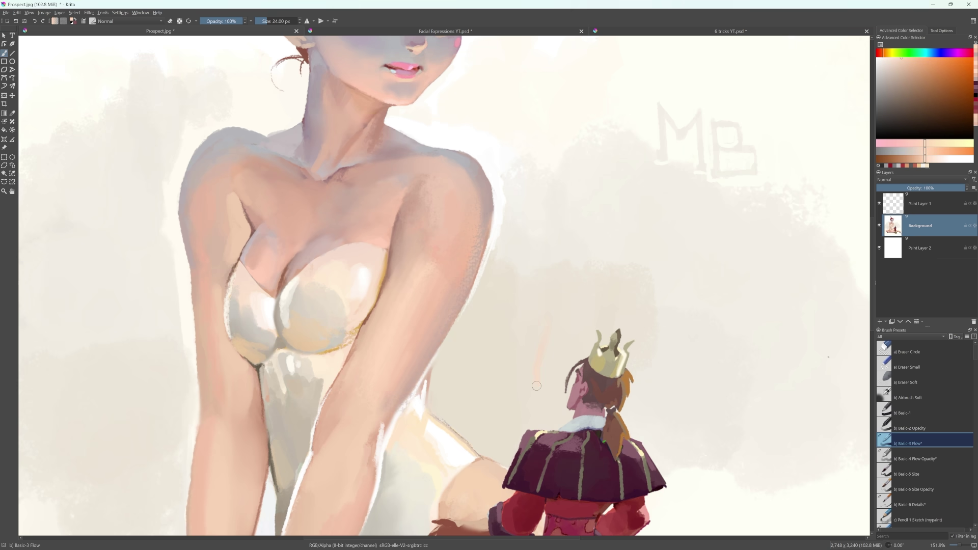
# Sample pinkish skin tones and soften the lower upper arm with Basic-3 Flow at 28 px
pyautogui.keyDown('ctrl'); pyautogui.click(442, 251); pyautogui.keyUp('ctrl')
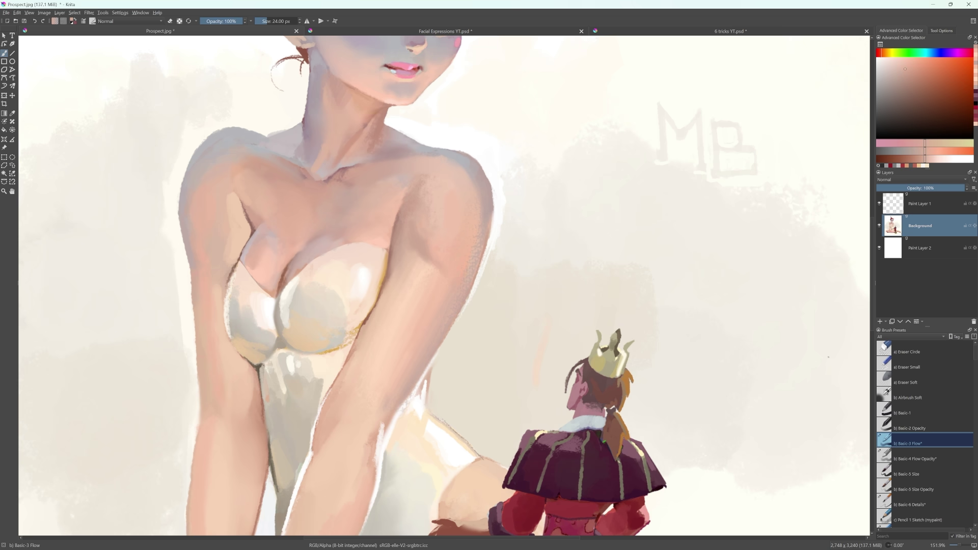
pyautogui.press(']')
pyautogui.keyDown('ctrl'); pyautogui.click(441, 261); pyautogui.keyUp('ctrl')
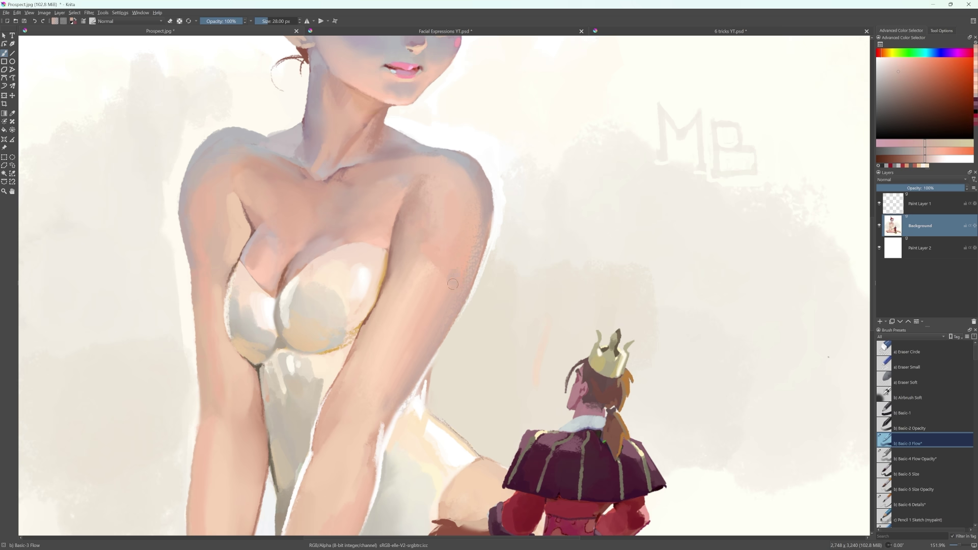
pyautogui.keyDown('ctrl'); pyautogui.click(452, 268); pyautogui.keyUp('ctrl')
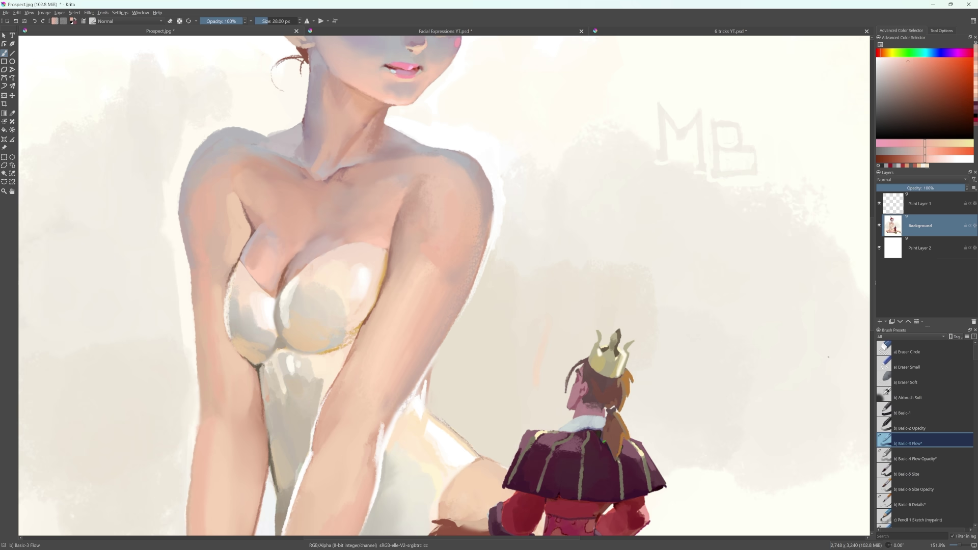
# Soften the forearm just below the elbow using nearby sampled skin tones with the 28 px brush
pyautogui.keyDown('ctrl'); pyautogui.click(402, 323); pyautogui.keyUp('ctrl')
pyautogui.moveTo(435, 291); pyautogui.dragTo(452, 272)
pyautogui.keyDown('ctrl'); pyautogui.click(437, 291); pyautogui.keyUp('ctrl')
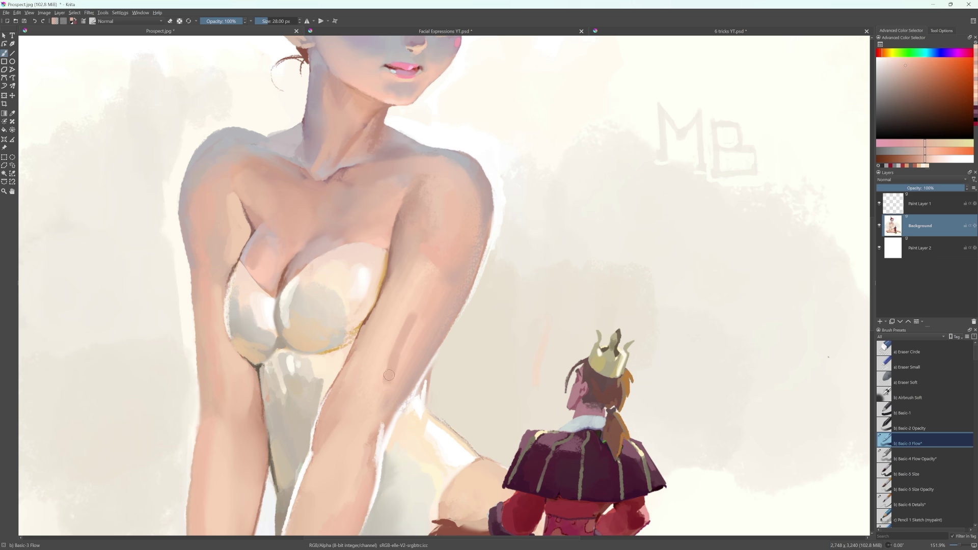
pyautogui.moveTo(389, 375); pyautogui.dragTo(404, 331)
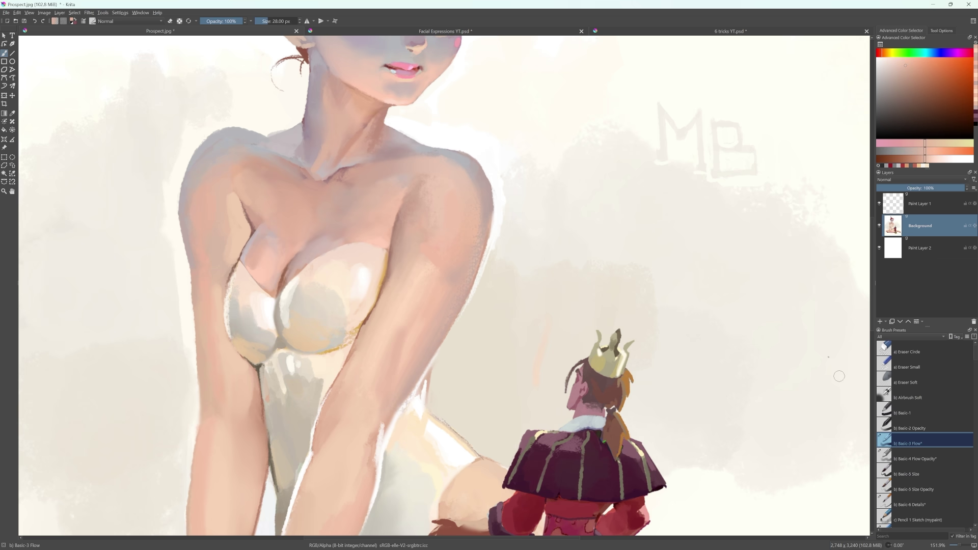
# Try a scribble of the Pencil-6 Quick Shade brush above the crowned figure and undo it
pyautogui.moveTo(633, 364); pyautogui.dragTo(681, 379)
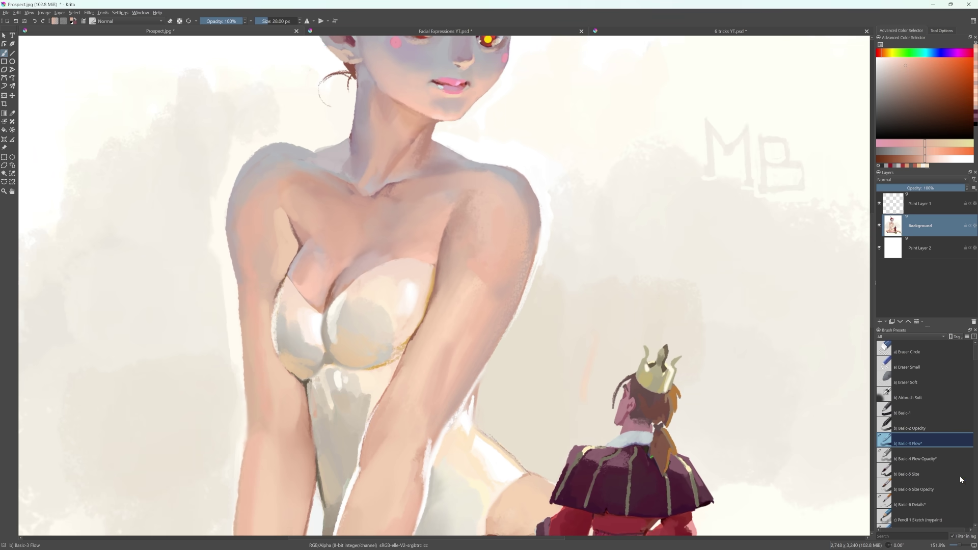
pyautogui.scroll(-5, 932, 438)
pyautogui.click(903, 371)
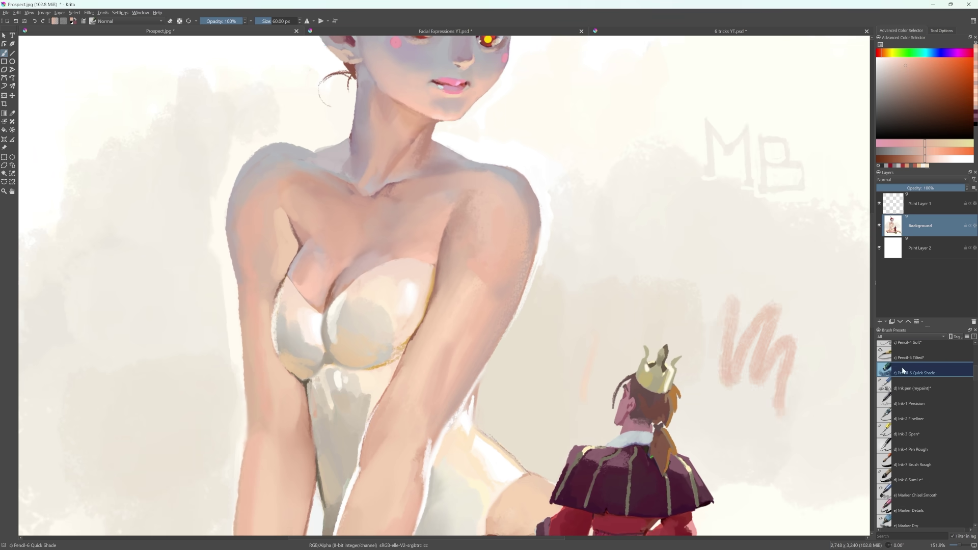
pyautogui.hotkey('ctrl', 'z')
# Try a Watercolor Texture brush stroke on the background and undo it
pyautogui.moveTo(976, 374); pyautogui.dragTo(973, 435)
pyautogui.click(930, 404)
pyautogui.moveTo(723, 308)
pyautogui.mouseDown()
pyautogui.moveTo(788, 290)
pyautogui.moveTo(825, 337)
pyautogui.mouseUp()
pyautogui.hotkey('ctrl', 'z')
# Try smudging the outer edge of the woman's arm with Blender Basic at 47 px
pyautogui.moveTo(975, 435); pyautogui.dragTo(971, 442)
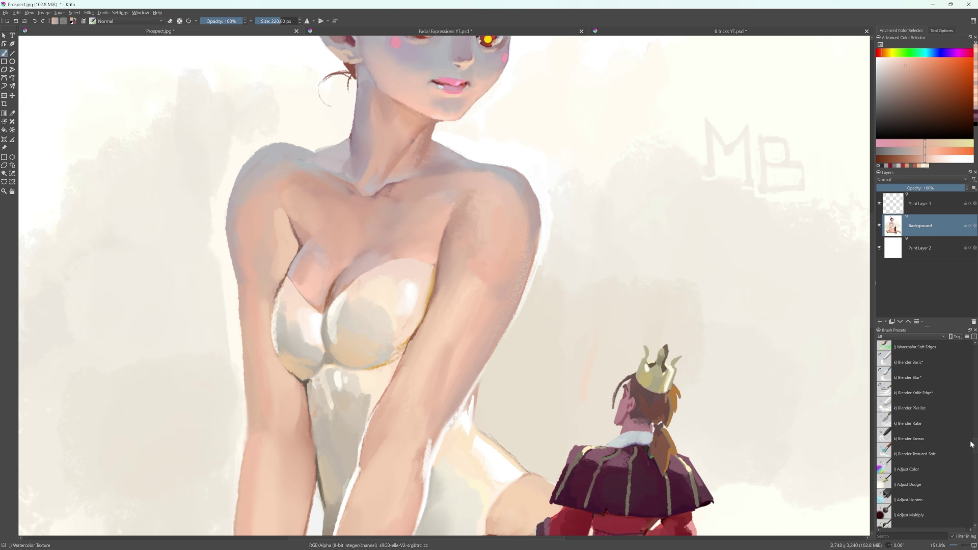
pyautogui.press('[')
pyautogui.press('[')
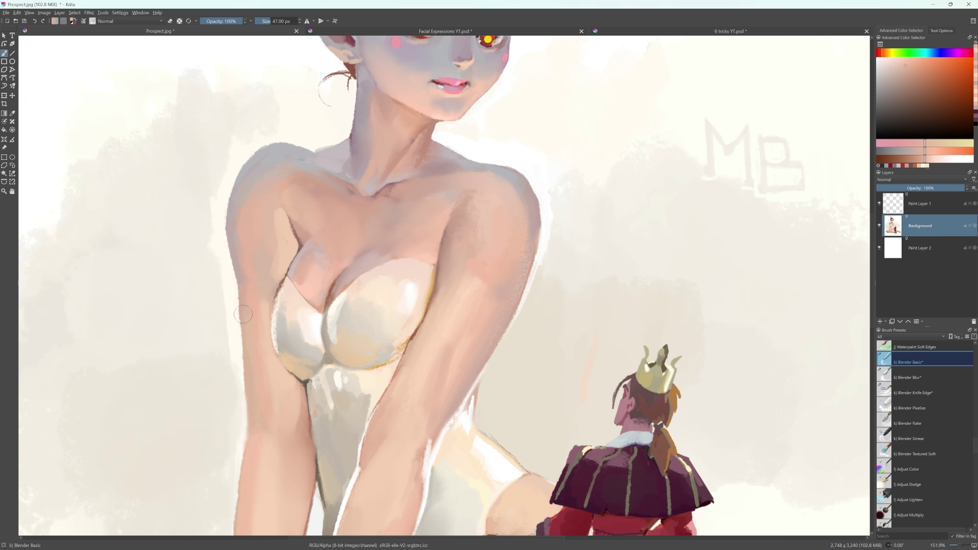
pyautogui.hotkey('ctrl', 'z')
pyautogui.moveTo(481, 361)
pyautogui.mouseDown()
pyautogui.moveTo(541, 252)
pyautogui.moveTo(454, 408)
pyautogui.mouseUp()
# Undo the last smudge and blur the paint on the woman's arm and bodice with Blender Blur
pyautogui.click(932, 376)
pyautogui.hotkey('ctrl', 'z')
pyautogui.moveTo(468, 204); pyautogui.dragTo(478, 275)
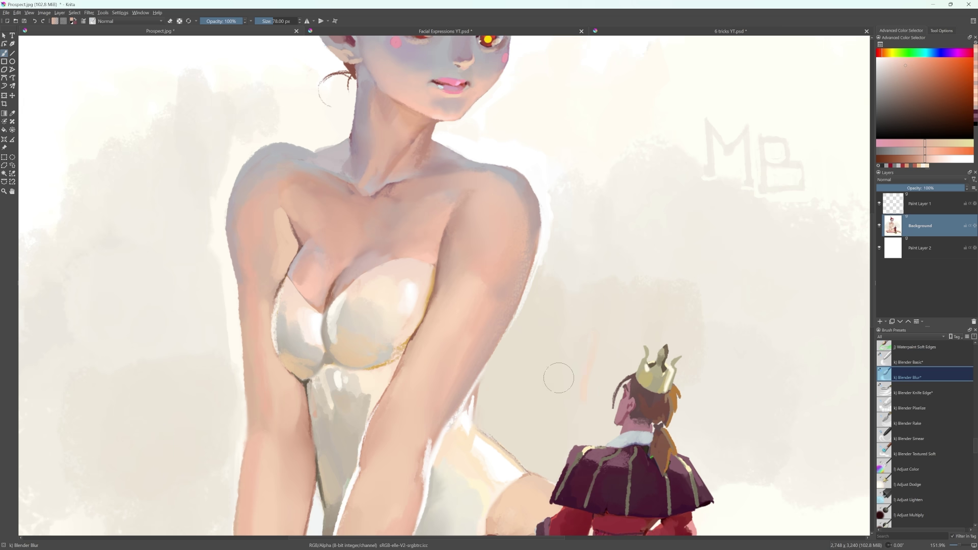
pyautogui.moveTo(300, 342); pyautogui.dragTo(334, 395)
pyautogui.press('[')
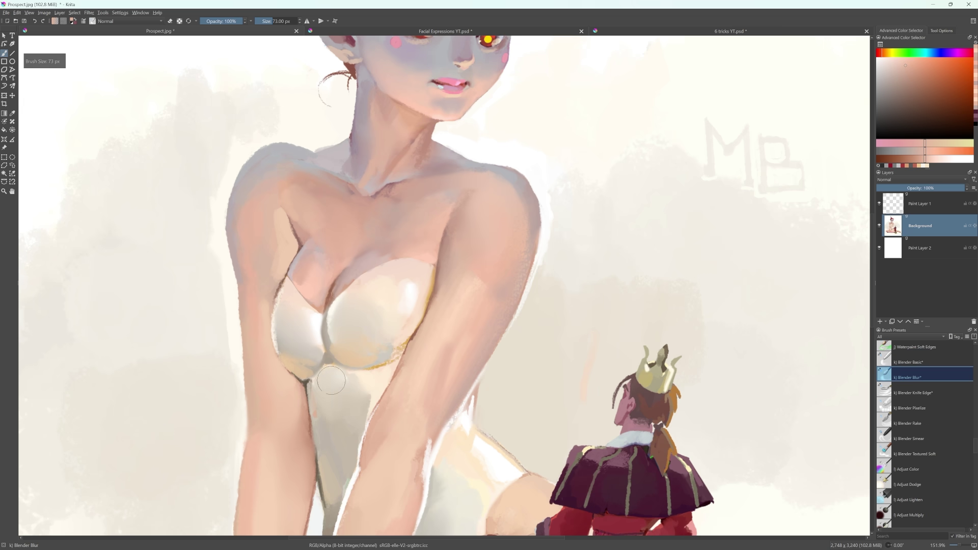
# Try the Blender Knife Edge and Blender Pixelize brushes on the painting and undo their strokes
pyautogui.click(949, 393)
pyautogui.hotkey('ctrl', 'z')
pyautogui.click(925, 407)
pyautogui.press(']')
pyautogui.press(']')
pyautogui.press(']')
pyautogui.press('v')
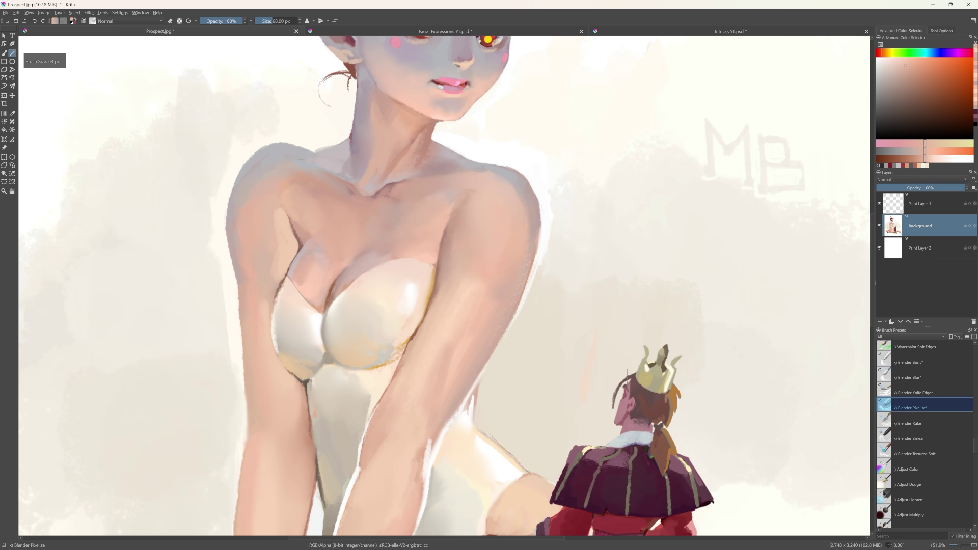
pyautogui.moveTo(615, 383); pyautogui.dragTo(670, 480)
pyautogui.moveTo(722, 460); pyautogui.dragTo(691, 318)
pyautogui.hotkey('ctrl', 'z')
# Shrink the Blender Pixelize brush, try it on the painting and undo the stroke
pyautogui.press('[')
pyautogui.press('[')
pyautogui.press('[')
pyautogui.press('[')
pyautogui.press('[')
pyautogui.press('[')
pyautogui.press('[')
pyautogui.press('[')
pyautogui.press('[')
pyautogui.press('[')
pyautogui.press('[')
pyautogui.press('[')
pyautogui.moveTo(594, 240)
pyautogui.mouseDown()
pyautogui.moveTo(609, 302)
pyautogui.moveTo(548, 305)
pyautogui.moveTo(637, 451)
pyautogui.mouseUp()
pyautogui.hotkey('ctrl', 'z')
# Pixelate the woman's face with Blender Pixelize at 35 px and undo it
pyautogui.press(']')
pyautogui.moveTo(499, 279)
pyautogui.mouseDown()
pyautogui.moveTo(382, 351)
pyautogui.moveTo(341, 326)
pyautogui.mouseUp()
pyautogui.moveTo(629, 291)
pyautogui.mouseDown()
pyautogui.moveTo(602, 328)
pyautogui.moveTo(604, 421)
pyautogui.mouseUp()
pyautogui.hotkey('ctrl', 'z')
pyautogui.moveTo(461, 265)
pyautogui.mouseDown()
pyautogui.moveTo(504, 229)
pyautogui.moveTo(433, 229)
pyautogui.mouseUp()
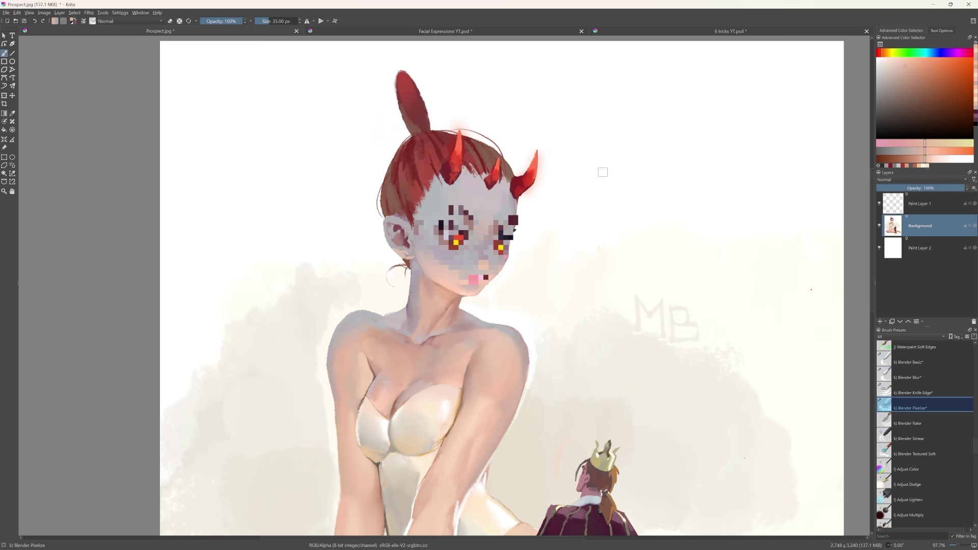
pyautogui.hotkey('ctrl', 'z')
# Comb the paint on the woman's bodice with the Blender Rake brush
pyautogui.click(956, 425)
pyautogui.moveTo(526, 368); pyautogui.dragTo(553, 341)
pyautogui.moveTo(560, 433); pyautogui.dragTo(606, 305)
pyautogui.moveTo(524, 318); pyautogui.dragTo(515, 292)
pyautogui.moveTo(581, 370)
pyautogui.mouseDown()
pyautogui.moveTo(581, 315)
pyautogui.moveTo(634, 308)
pyautogui.mouseUp()
# Enlarge the Blender Rake brush and comb fine radiating strokes into the woman's pink knee
pyautogui.press(']')
pyautogui.press(']')
pyautogui.press(']')
pyautogui.press(']')
pyautogui.moveTo(395, 369)
pyautogui.mouseDown()
pyautogui.moveTo(390, 353)
pyautogui.moveTo(383, 378)
pyautogui.mouseUp()
pyautogui.moveTo(413, 214); pyautogui.dragTo(358, 356)
pyautogui.moveTo(392, 279); pyautogui.dragTo(373, 296)
pyautogui.moveTo(611, 219); pyautogui.dragTo(366, 297)
pyautogui.moveTo(449, 285)
pyautogui.mouseDown()
pyautogui.moveTo(521, 255)
pyautogui.moveTo(437, 308)
pyautogui.mouseUp()
pyautogui.moveTo(461, 451); pyautogui.dragTo(626, 132)
pyautogui.moveTo(397, 458)
pyautogui.mouseDown()
pyautogui.moveTo(596, 153)
pyautogui.moveTo(559, 185)
pyautogui.mouseUp()
pyautogui.moveTo(448, 337)
pyautogui.mouseDown()
pyautogui.moveTo(414, 361)
pyautogui.moveTo(509, 345)
pyautogui.moveTo(468, 363)
pyautogui.mouseUp()
# Smear the pink paint on the knee with Blender Smear, then blend the crowned figure's clothing with Blender Textured Soft
pyautogui.click(938, 439)
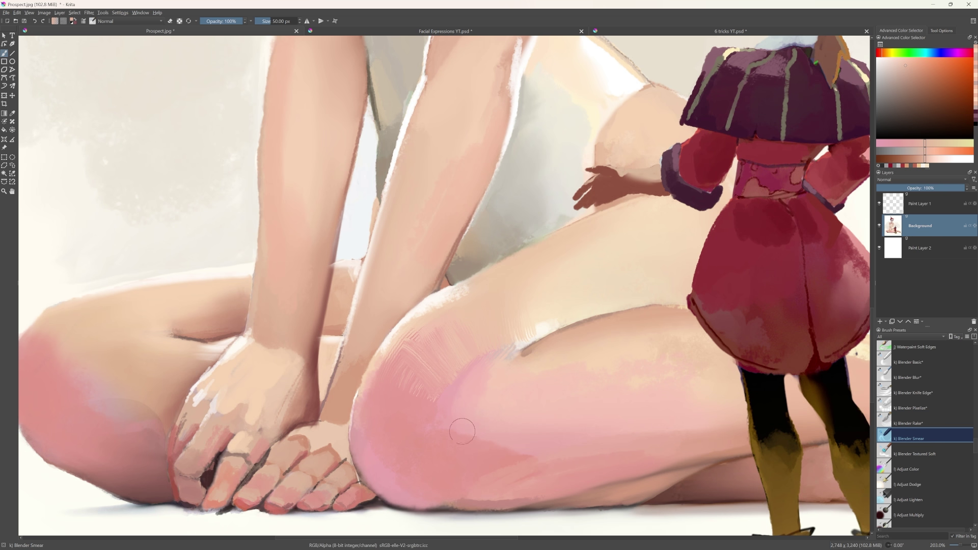
pyautogui.moveTo(754, 331); pyautogui.dragTo(441, 432)
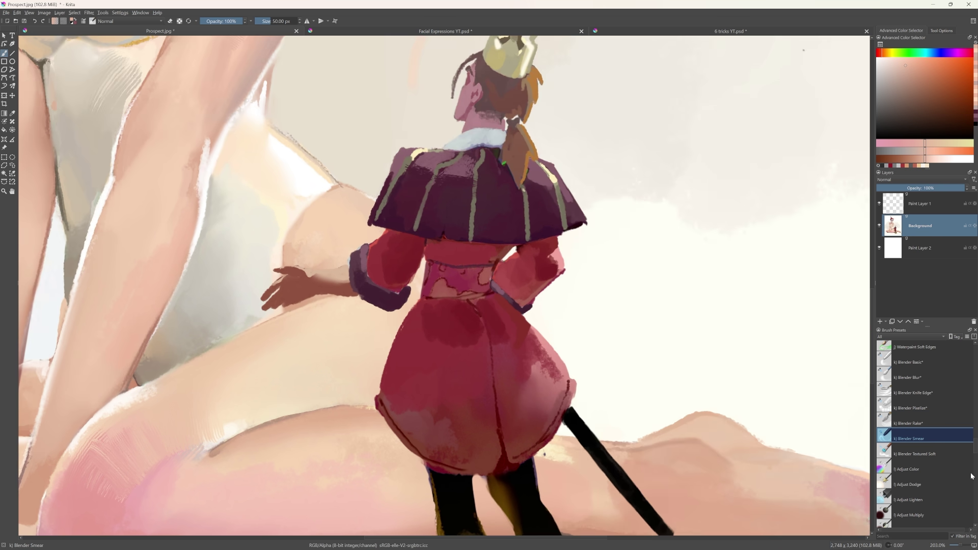
pyautogui.click(941, 454)
pyautogui.moveTo(453, 334)
pyautogui.mouseDown()
pyautogui.moveTo(532, 447)
pyautogui.moveTo(526, 400)
pyautogui.mouseUp()
pyautogui.moveTo(602, 416); pyautogui.dragTo(619, 456)
pyautogui.moveTo(537, 195); pyautogui.dragTo(632, 384)
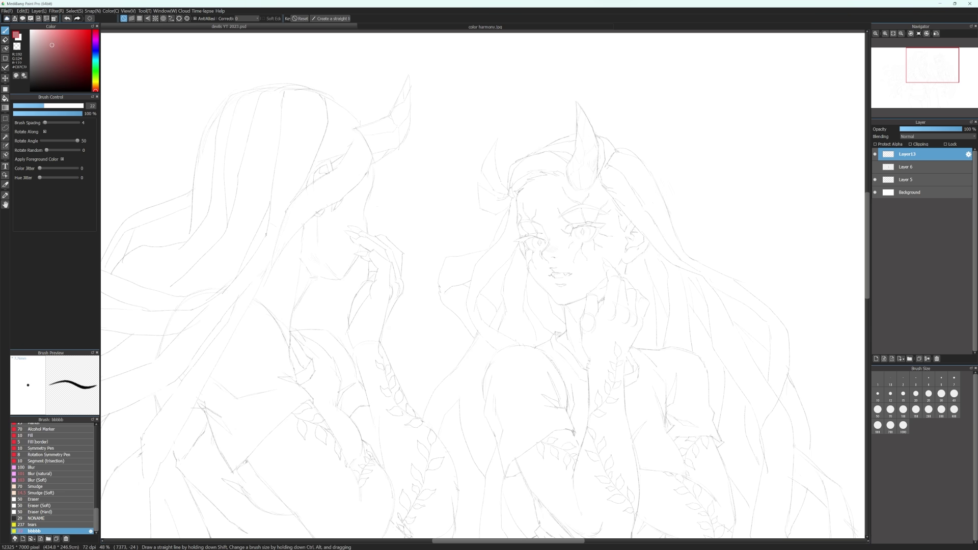
# Adjust the opacity of the Layer 5 sketch and ink the right woman's jaw and ear outline on Layer13 with a smaller brush
pyautogui.click(907, 179)
pyautogui.moveTo(953, 130); pyautogui.dragTo(940, 131)
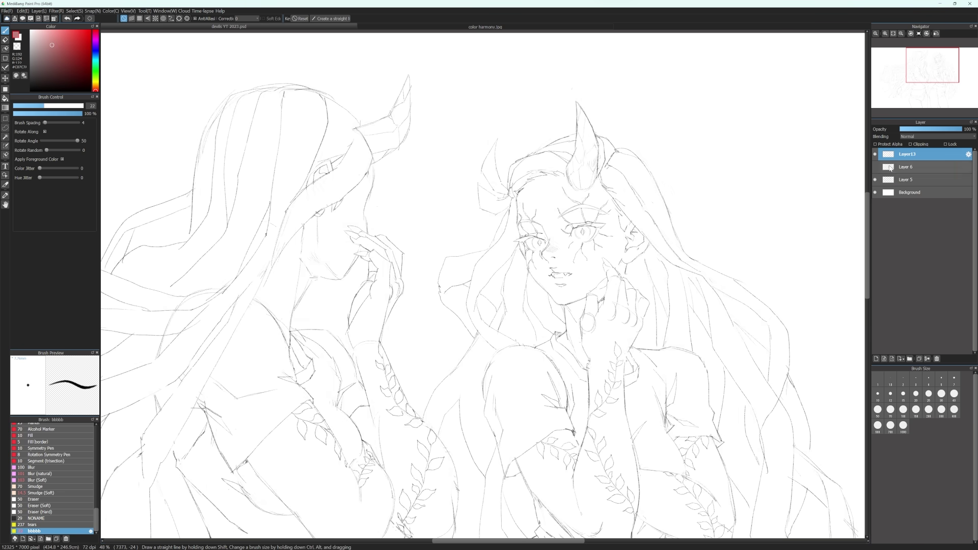
pyautogui.scroll(4, 616, 228)
pyautogui.press('[')
pyautogui.press('[')
pyautogui.press('[')
pyautogui.press('[')
pyautogui.press('[')
pyautogui.press('[')
pyautogui.press('[')
pyautogui.press('[')
pyautogui.press('[')
pyautogui.press('[')
pyautogui.press('[')
pyautogui.press('[')
pyautogui.press('[')
pyautogui.press('[')
pyautogui.moveTo(448, 256)
pyautogui.mouseDown()
pyautogui.moveTo(454, 304)
pyautogui.moveTo(499, 354)
pyautogui.mouseUp()
pyautogui.press(']')
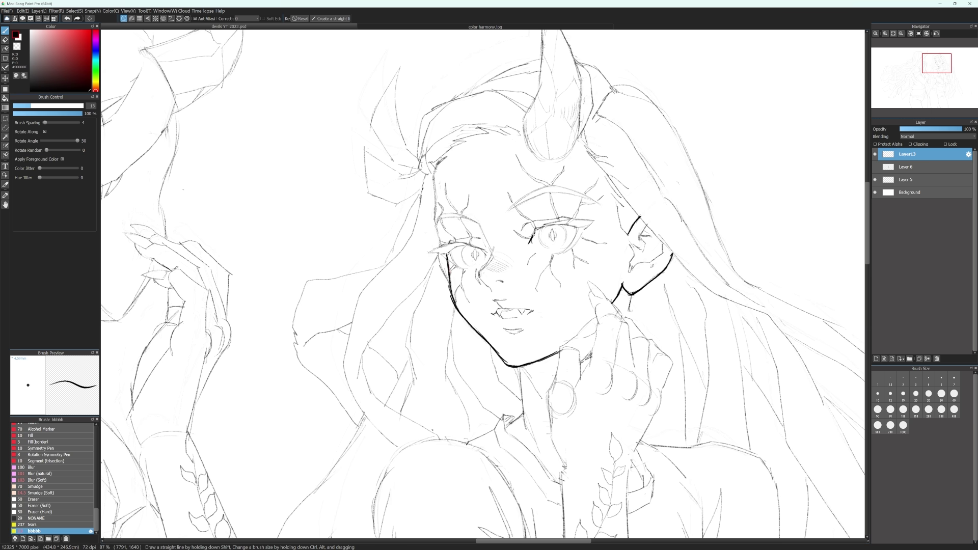
# Lower the opacity of the Layer 5 sketch further and make Layer13 the active layer again
pyautogui.click(916, 178)
pyautogui.click(926, 130)
pyautogui.click(920, 154)
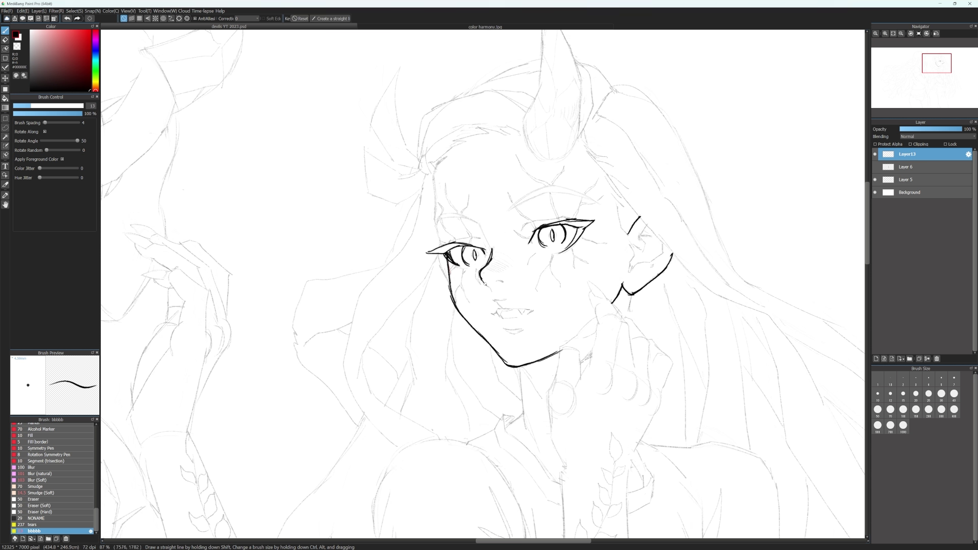
# Redo the inked cheek line running from the woman's left-hand eye down to the chin
pyautogui.moveTo(685, 459); pyautogui.dragTo(686, 433)
pyautogui.press('z')
pyautogui.moveTo(450, 245)
pyautogui.mouseDown()
pyautogui.moveTo(456, 286)
pyautogui.moveTo(508, 340)
pyautogui.mouseUp()
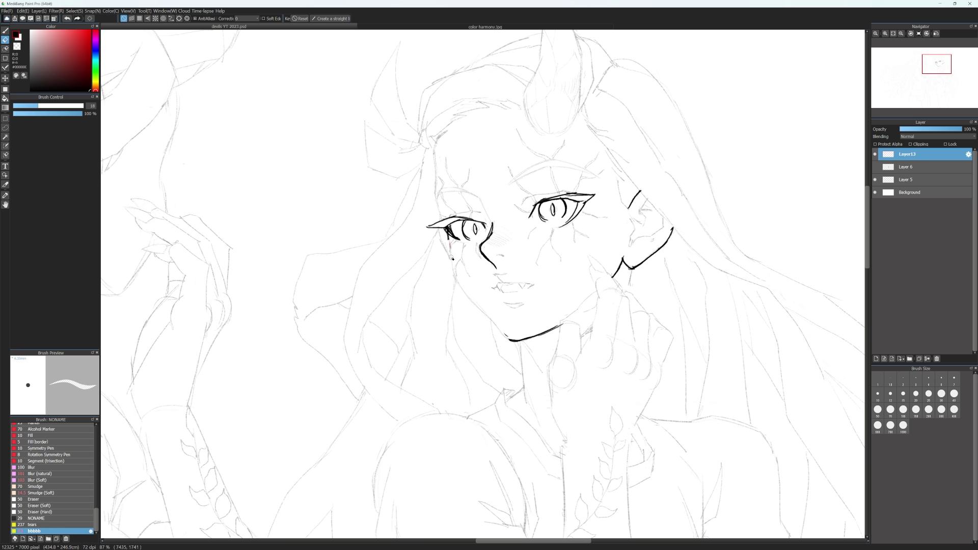
pyautogui.press('z')
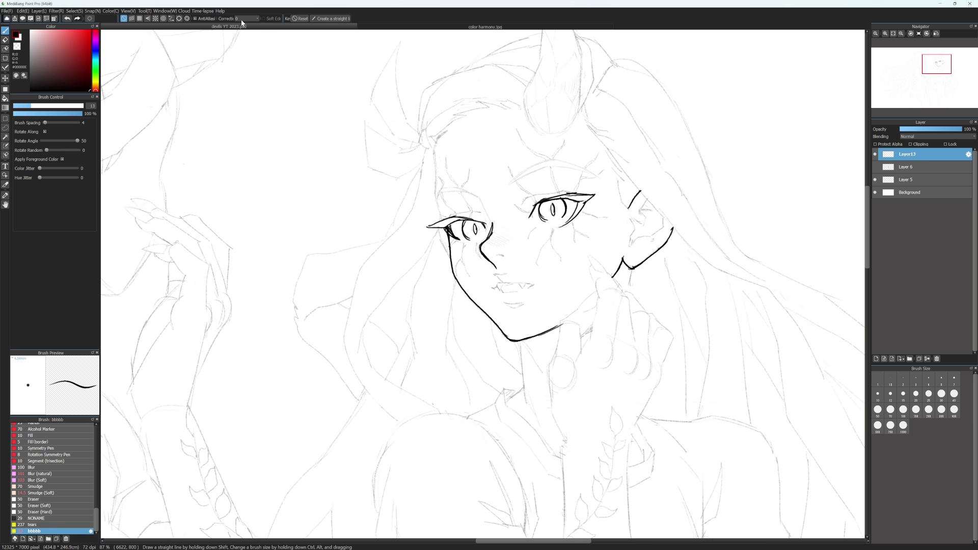
# Set the stroke correction to 22 and ink the jaw from chin to ear, the eyebrows, mouth and side of the forehead
pyautogui.click(240, 19)
pyautogui.click(247, 186)
pyautogui.press('e')
pyautogui.moveTo(512, 342)
pyautogui.keyDown('ctrl'); pyautogui.keyDown('alt'); pyautogui.mouseDown()
pyautogui.moveTo(447, 233)
pyautogui.moveTo(453, 272)
pyautogui.moveTo(502, 331)
pyautogui.moveTo(626, 260)
pyautogui.mouseUp(); pyautogui.keyUp('alt'); pyautogui.keyUp('ctrl')
pyautogui.press('b')
pyautogui.moveTo(509, 185)
pyautogui.mouseDown()
pyautogui.moveTo(553, 161)
pyautogui.moveTo(605, 184)
pyautogui.mouseUp()
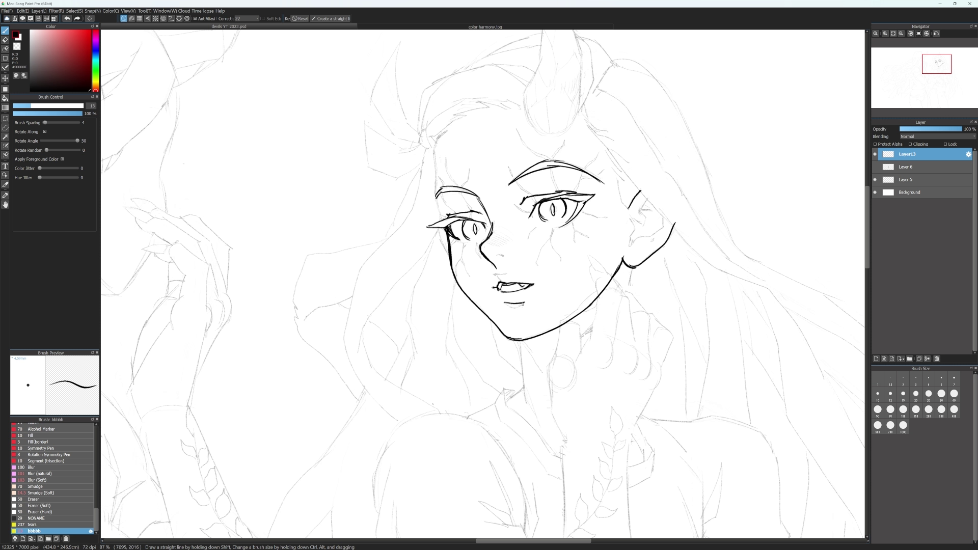
pyautogui.moveTo(437, 200); pyautogui.dragTo(440, 133)
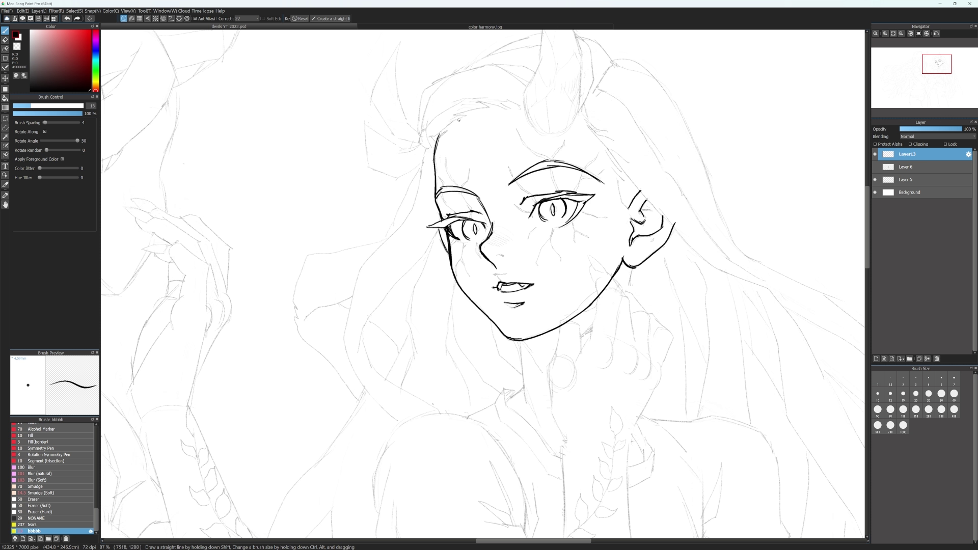
# Ink the outer locks of hair falling from the temple on the left side of the woman's face
pyautogui.moveTo(427, 148)
pyautogui.mouseDown()
pyautogui.moveTo(408, 220)
pyautogui.moveTo(361, 273)
pyautogui.mouseUp()
pyautogui.moveTo(362, 269); pyautogui.dragTo(345, 340)
pyautogui.hotkey('ctrl', 'z')
pyautogui.moveTo(345, 339); pyautogui.dragTo(401, 426)
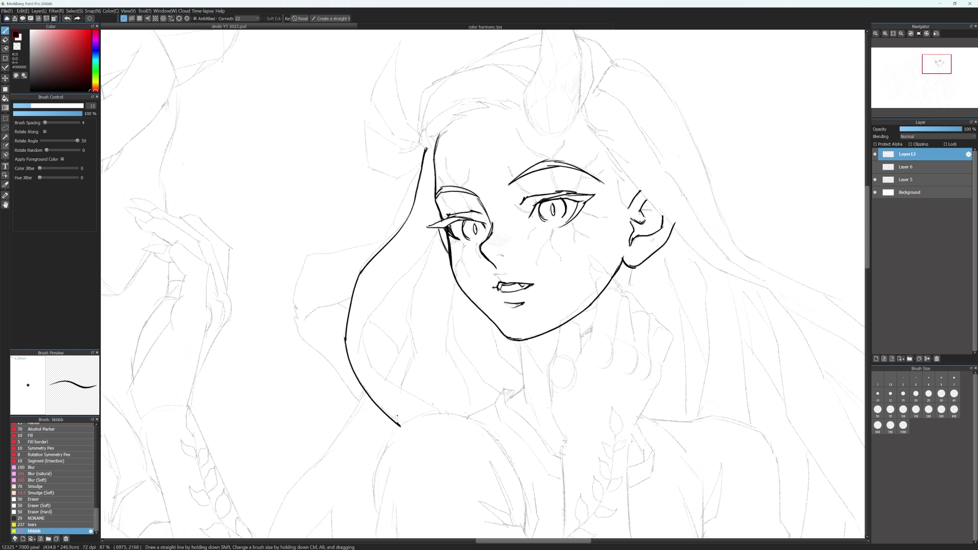
pyautogui.moveTo(423, 163)
pyautogui.mouseDown()
pyautogui.moveTo(376, 251)
pyautogui.moveTo(296, 326)
pyautogui.moveTo(358, 403)
pyautogui.mouseUp()
pyautogui.moveTo(301, 327); pyautogui.dragTo(309, 312)
pyautogui.moveTo(302, 322); pyautogui.dragTo(350, 299)
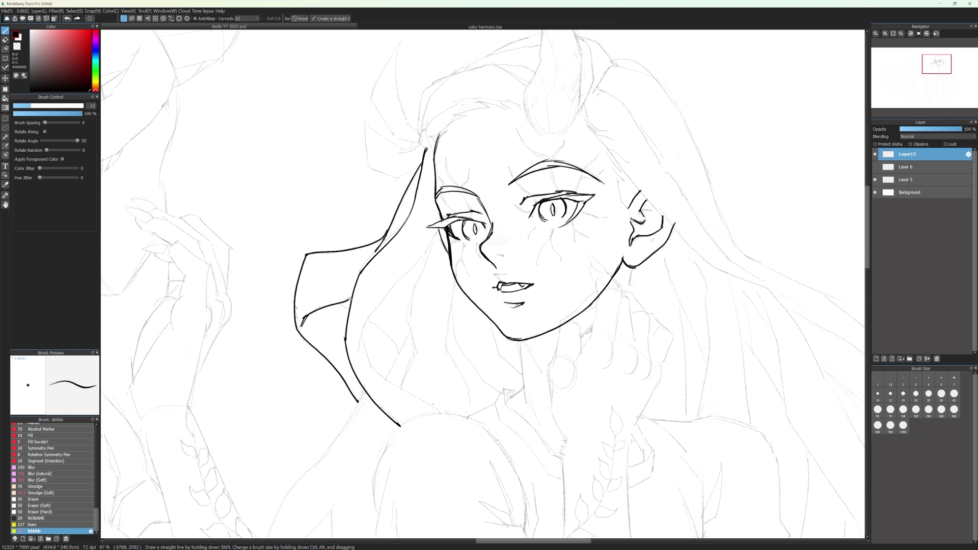
# Ink the inner strands and overlaps inside the hair lock left of the face
pyautogui.moveTo(419, 256)
pyautogui.mouseDown()
pyautogui.moveTo(361, 353)
pyautogui.moveTo(362, 374)
pyautogui.mouseUp()
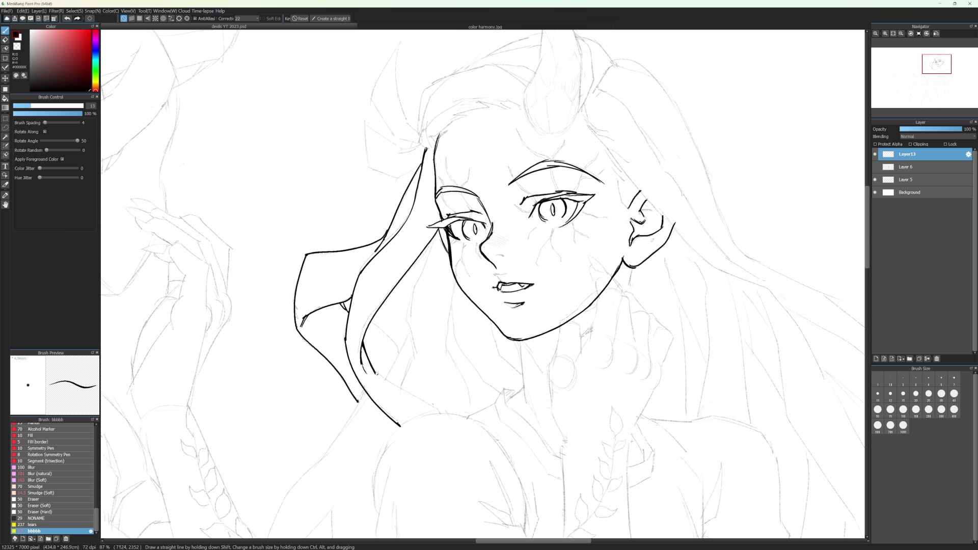
pyautogui.moveTo(413, 341); pyautogui.dragTo(406, 314)
pyautogui.hotkey('ctrl', 'z')
pyautogui.moveTo(401, 388); pyautogui.dragTo(430, 241)
pyautogui.moveTo(432, 240); pyautogui.dragTo(422, 261)
pyautogui.moveTo(386, 377); pyautogui.dragTo(408, 328)
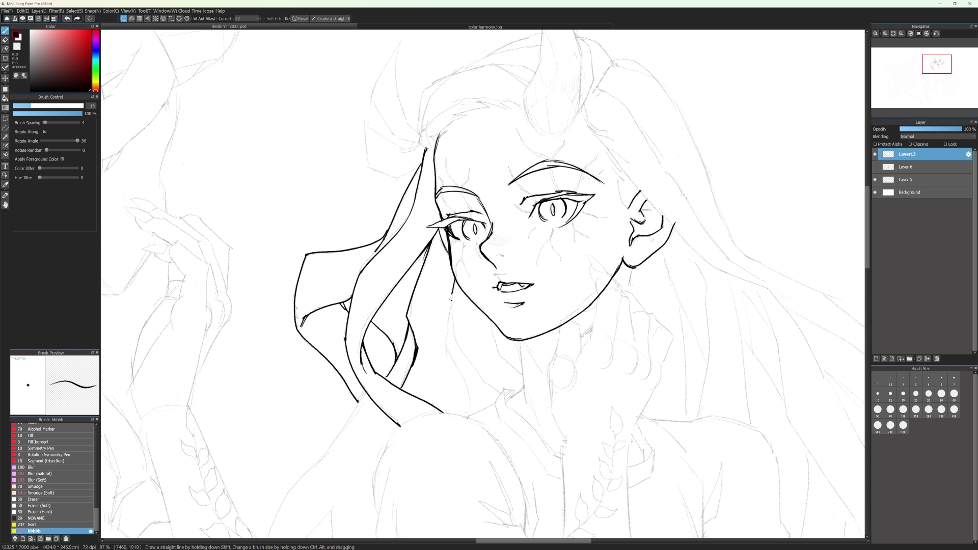
# Ink the hair strands hanging behind the cheek down toward the shoulder
pyautogui.moveTo(450, 299)
pyautogui.mouseDown()
pyautogui.moveTo(446, 356)
pyautogui.moveTo(467, 389)
pyautogui.mouseUp()
pyautogui.moveTo(452, 301); pyautogui.dragTo(499, 393)
pyautogui.moveTo(490, 319); pyautogui.dragTo(523, 378)
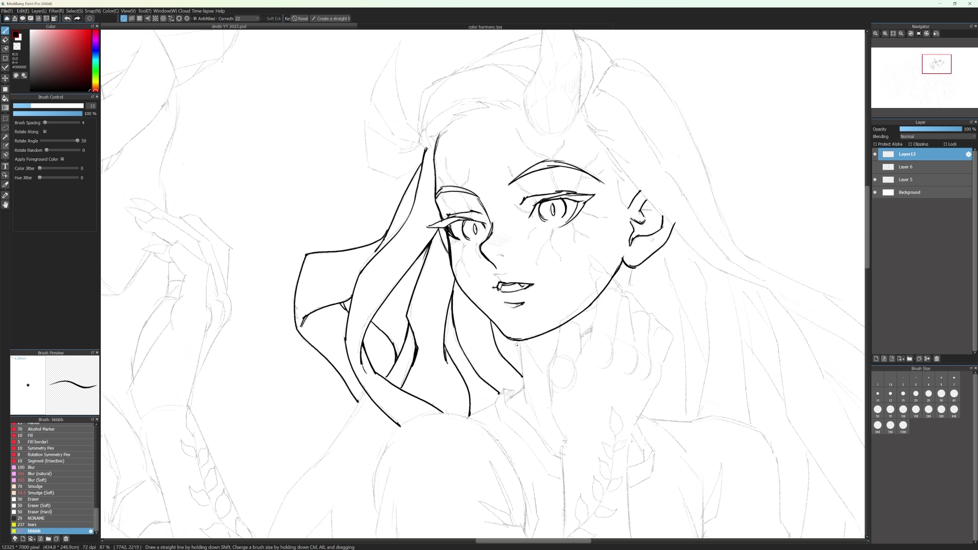
# Ink the neck below the chin and the raised hand and forearm against the cheek
pyautogui.moveTo(516, 340); pyautogui.dragTo(524, 405)
pyautogui.hotkey('ctrl', 'z')
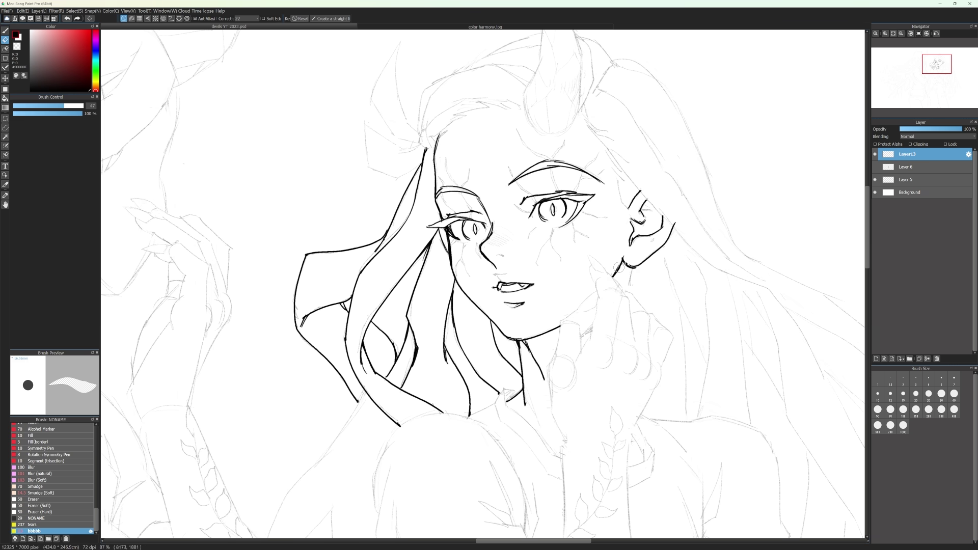
pyautogui.moveTo(561, 324)
pyautogui.mouseDown()
pyautogui.moveTo(547, 371)
pyautogui.moveTo(563, 443)
pyautogui.moveTo(564, 521)
pyautogui.mouseUp()
pyautogui.moveTo(628, 520)
pyautogui.mouseDown()
pyautogui.moveTo(630, 474)
pyautogui.moveTo(664, 364)
pyautogui.mouseUp()
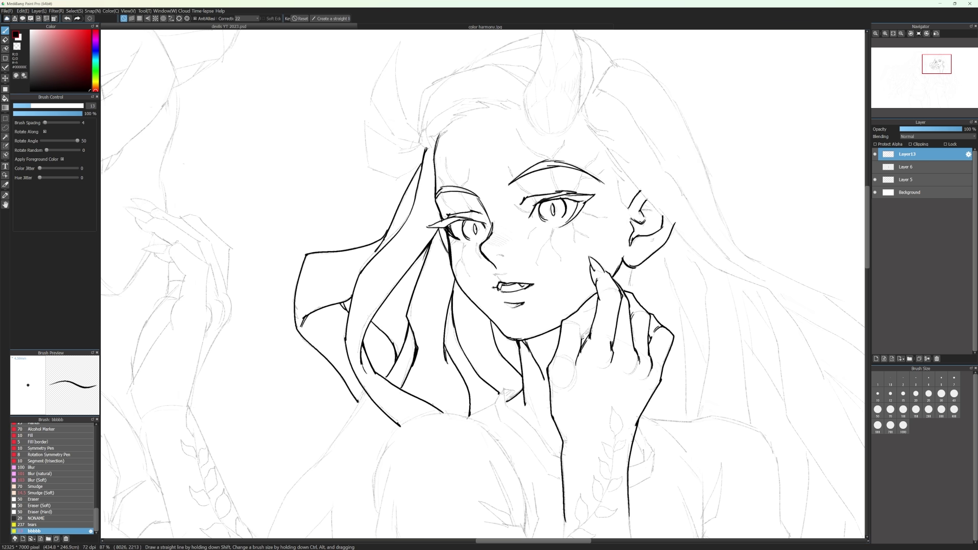
# Ink the collar, the outline of the left-hand puffed sleeve and the fabric folds inside it
pyautogui.moveTo(785, 472); pyautogui.dragTo(822, 314)
pyautogui.moveTo(558, 233)
pyautogui.mouseDown()
pyautogui.moveTo(436, 267)
pyautogui.moveTo(415, 383)
pyautogui.moveTo(451, 492)
pyautogui.moveTo(576, 415)
pyautogui.mouseUp()
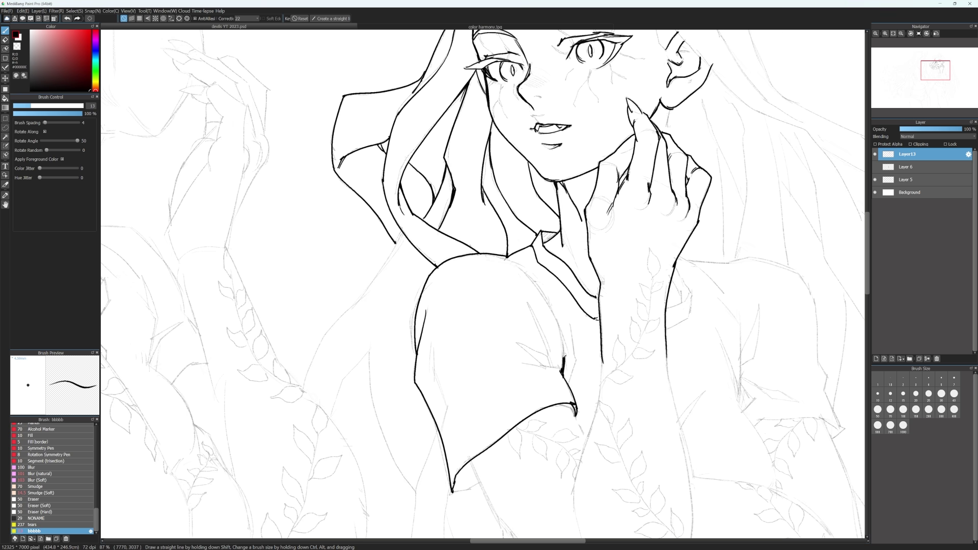
pyautogui.moveTo(529, 279); pyautogui.dragTo(565, 362)
pyautogui.moveTo(573, 362); pyautogui.dragTo(575, 386)
pyautogui.moveTo(570, 324); pyautogui.dragTo(571, 378)
pyautogui.hotkey('ctrl', 'z')
pyautogui.moveTo(534, 317); pyautogui.dragTo(554, 365)
pyautogui.moveTo(432, 346); pyautogui.dragTo(434, 379)
pyautogui.moveTo(432, 360)
pyautogui.mouseDown()
pyautogui.moveTo(447, 421)
pyautogui.moveTo(446, 388)
pyautogui.mouseUp()
# Ink the upper arm emerging from the sleeve and fill the sleeve opening and collar shadow in black
pyautogui.moveTo(440, 431)
pyautogui.mouseDown()
pyautogui.moveTo(466, 422)
pyautogui.moveTo(457, 405)
pyautogui.moveTo(489, 461)
pyautogui.moveTo(547, 520)
pyautogui.mouseUp()
pyautogui.moveTo(574, 382)
pyautogui.mouseDown()
pyautogui.moveTo(557, 346)
pyautogui.moveTo(494, 438)
pyautogui.mouseUp()
pyautogui.moveTo(519, 294); pyautogui.dragTo(530, 300)
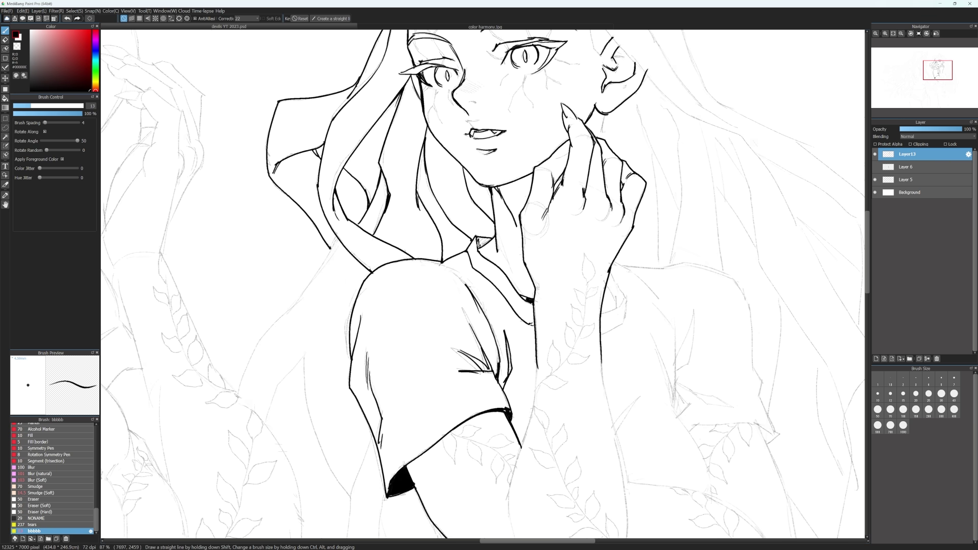
# Darken the neck shadow between the fingers and ear, and ink the pointed hair bow at the temple
pyautogui.moveTo(598, 193); pyautogui.dragTo(601, 339)
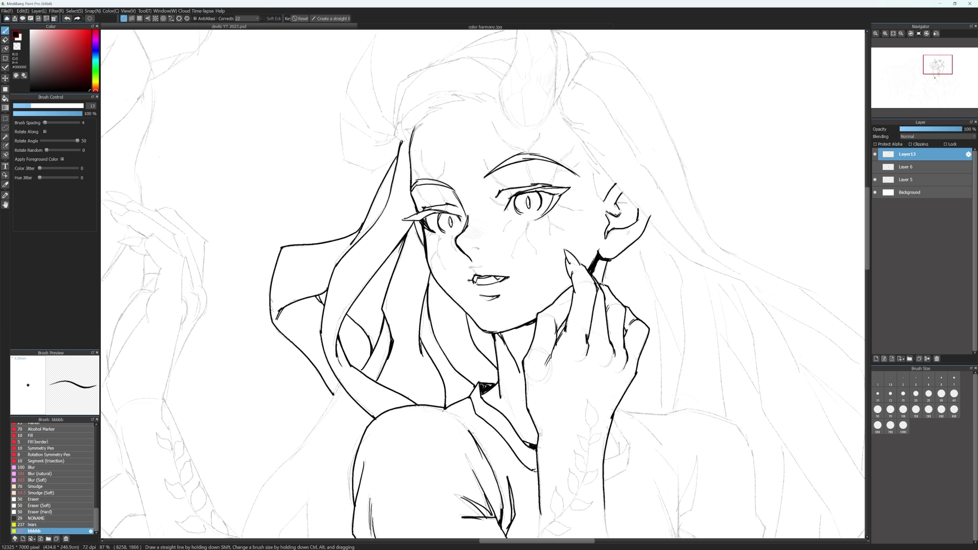
pyautogui.moveTo(608, 260); pyautogui.dragTo(605, 287)
pyautogui.moveTo(666, 329); pyautogui.dragTo(710, 402)
pyautogui.moveTo(441, 229)
pyautogui.mouseDown()
pyautogui.moveTo(389, 235)
pyautogui.moveTo(385, 189)
pyautogui.mouseUp()
pyautogui.moveTo(384, 189); pyautogui.dragTo(444, 212)
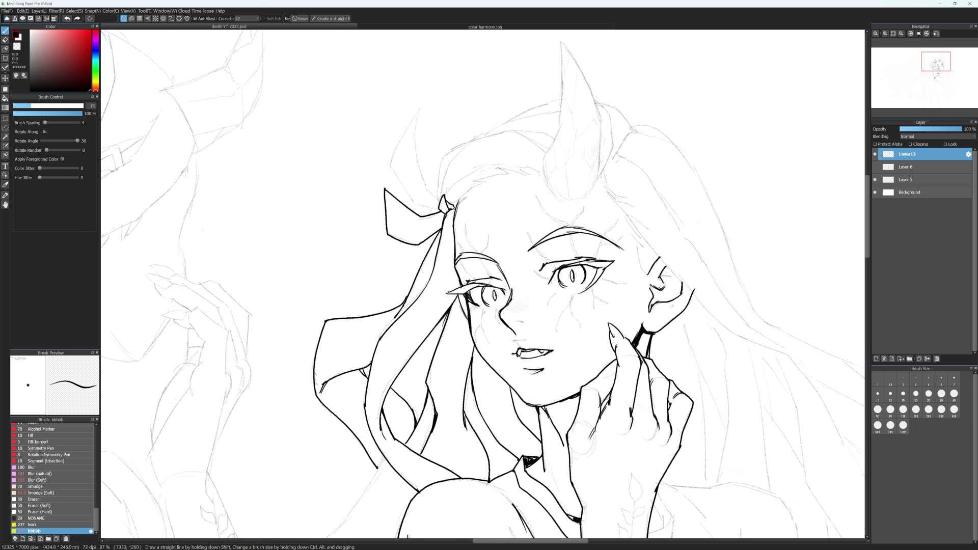
# Ink the short hairline strokes above the forehead and the tall curved horn
pyautogui.moveTo(499, 169); pyautogui.dragTo(533, 177)
pyautogui.moveTo(523, 170)
pyautogui.mouseDown()
pyautogui.moveTo(544, 159)
pyautogui.moveTo(567, 202)
pyautogui.mouseUp()
pyautogui.moveTo(555, 197)
pyautogui.mouseDown()
pyautogui.moveTo(599, 174)
pyautogui.moveTo(578, 255)
pyautogui.mouseUp()
pyautogui.moveTo(522, 248)
pyautogui.mouseDown()
pyautogui.moveTo(540, 199)
pyautogui.moveTo(540, 127)
pyautogui.mouseUp()
pyautogui.moveTo(540, 127)
pyautogui.mouseDown()
pyautogui.moveTo(579, 200)
pyautogui.moveTo(578, 260)
pyautogui.mouseUp()
pyautogui.moveTo(545, 257); pyautogui.dragTo(549, 286)
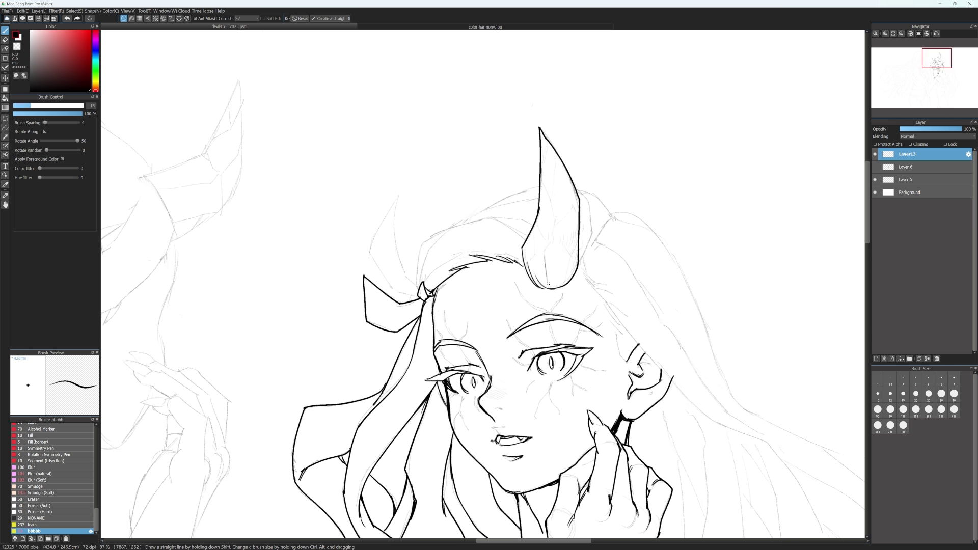
# Ink the swept hair over the top of the head from the bow to the horn
pyautogui.moveTo(424, 284)
pyautogui.mouseDown()
pyautogui.moveTo(452, 255)
pyautogui.moveTo(481, 251)
pyautogui.mouseUp()
pyautogui.moveTo(417, 287)
pyautogui.mouseDown()
pyautogui.moveTo(460, 224)
pyautogui.moveTo(489, 218)
pyautogui.moveTo(526, 238)
pyautogui.mouseUp()
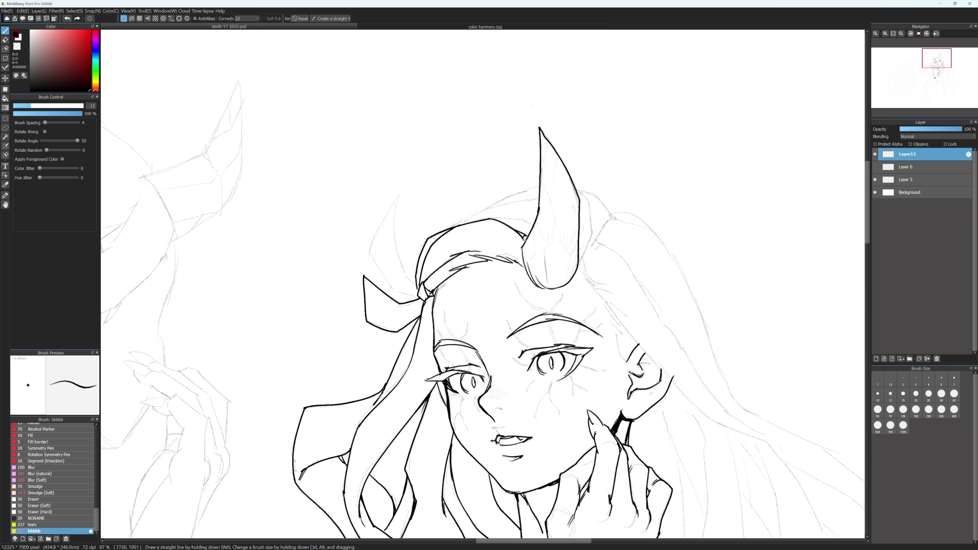
pyautogui.moveTo(449, 229); pyautogui.dragTo(539, 196)
# Ink the long lock sweeping back from the horn, the hair at the temple and the ear's pointed tip
pyautogui.moveTo(598, 219)
pyautogui.mouseDown()
pyautogui.moveTo(581, 259)
pyautogui.moveTo(582, 289)
pyautogui.moveTo(595, 236)
pyautogui.moveTo(758, 420)
pyautogui.mouseUp()
pyautogui.moveTo(589, 240)
pyautogui.mouseDown()
pyautogui.moveTo(623, 261)
pyautogui.moveTo(758, 437)
pyautogui.mouseUp()
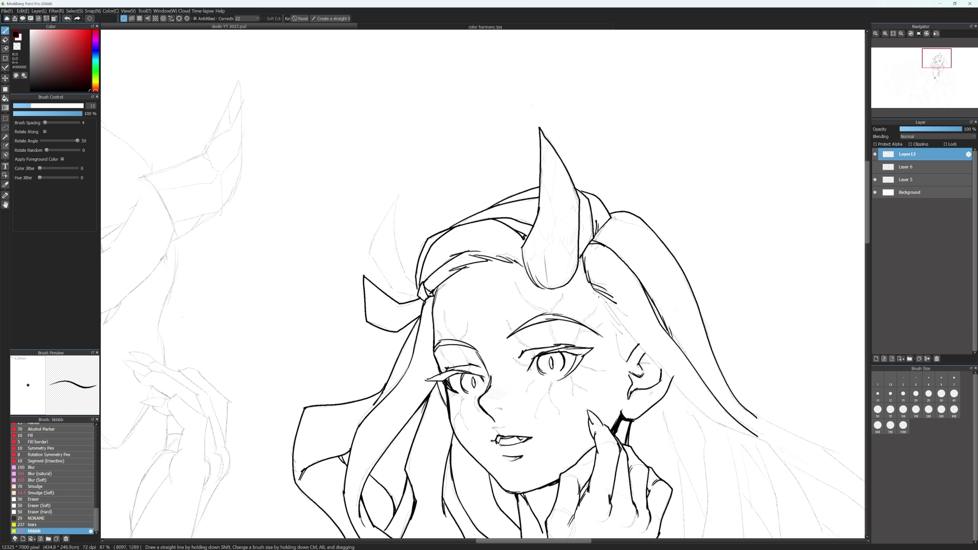
pyautogui.moveTo(595, 292); pyautogui.dragTo(634, 336)
pyautogui.moveTo(628, 326); pyautogui.dragTo(612, 367)
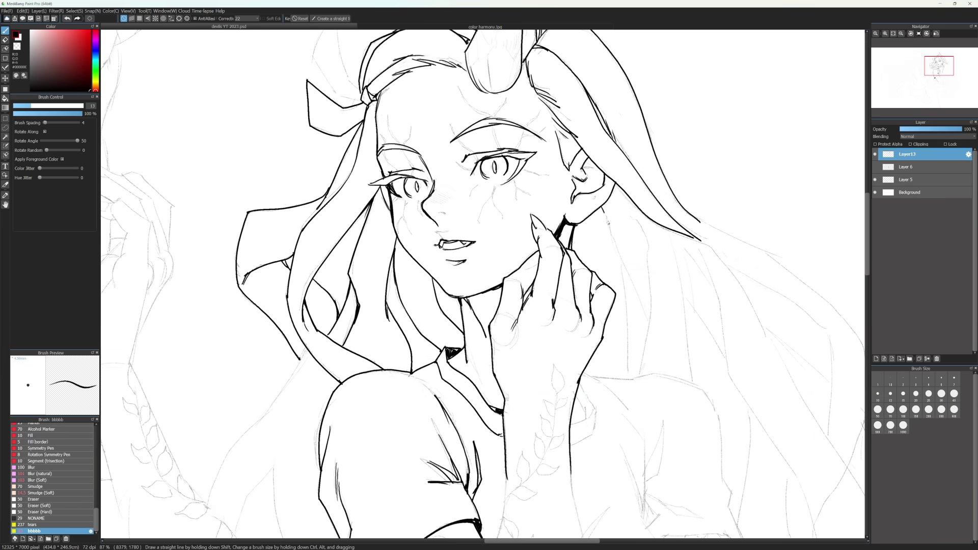
# Ink the long hair strands hanging behind the ear and the raised hand
pyautogui.moveTo(602, 203); pyautogui.dragTo(627, 311)
pyautogui.moveTo(622, 257); pyautogui.dragTo(629, 379)
pyautogui.moveTo(630, 207); pyautogui.dragTo(650, 298)
pyautogui.moveTo(650, 298); pyautogui.dragTo(637, 377)
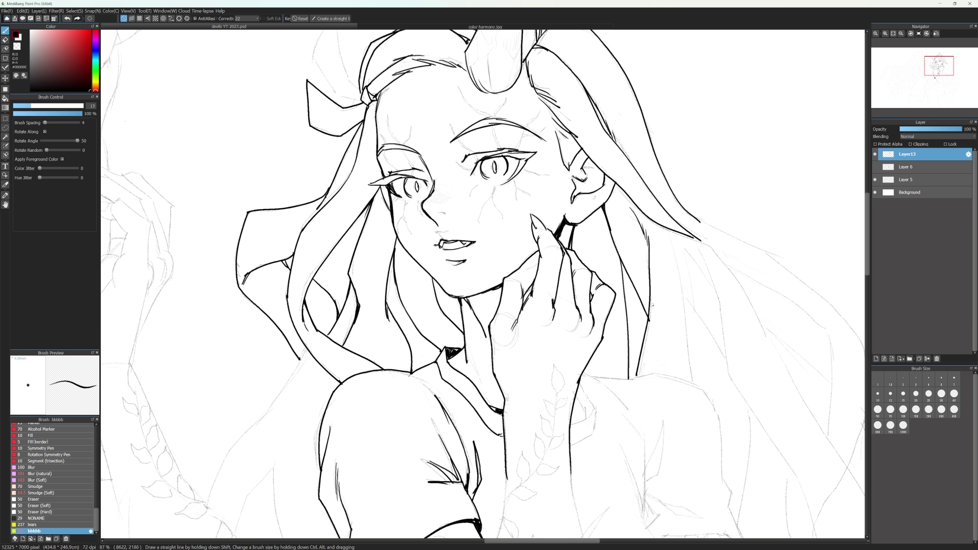
pyautogui.moveTo(679, 273); pyautogui.dragTo(693, 385)
# Hide the Layer 5 sketch so only the inked line art shows
pyautogui.moveTo(740, 135); pyautogui.dragTo(758, 217)
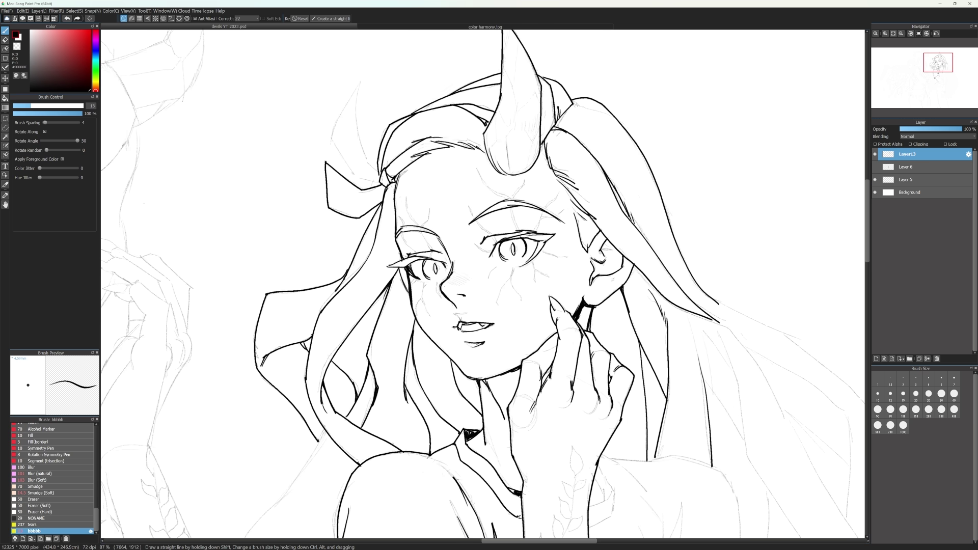
pyautogui.click(875, 179)
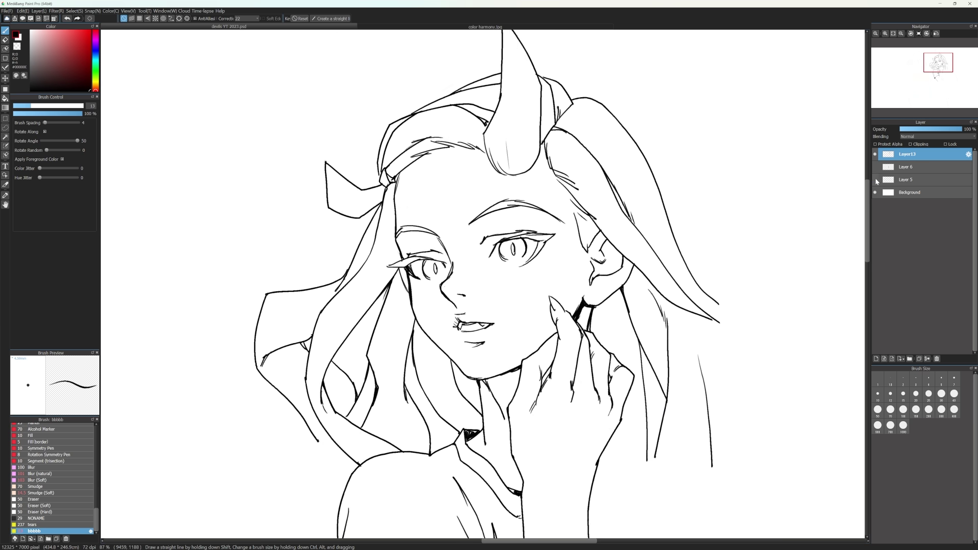
pyautogui.scroll(-4, 663, 260)
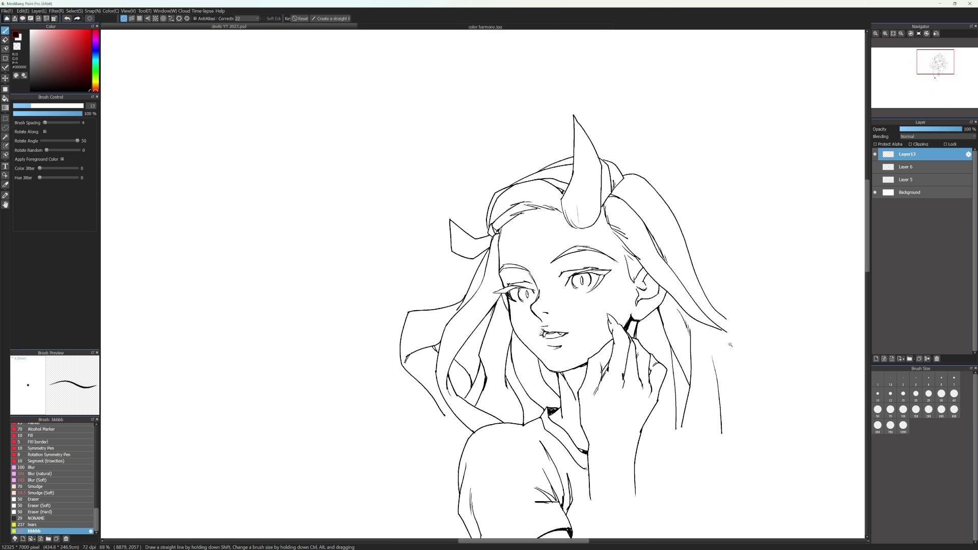
# Switch to the color harmony.jpg painting and choose the Oil Pastel brush
pyautogui.click(431, 28)
pyautogui.scroll(3, 574, 285)
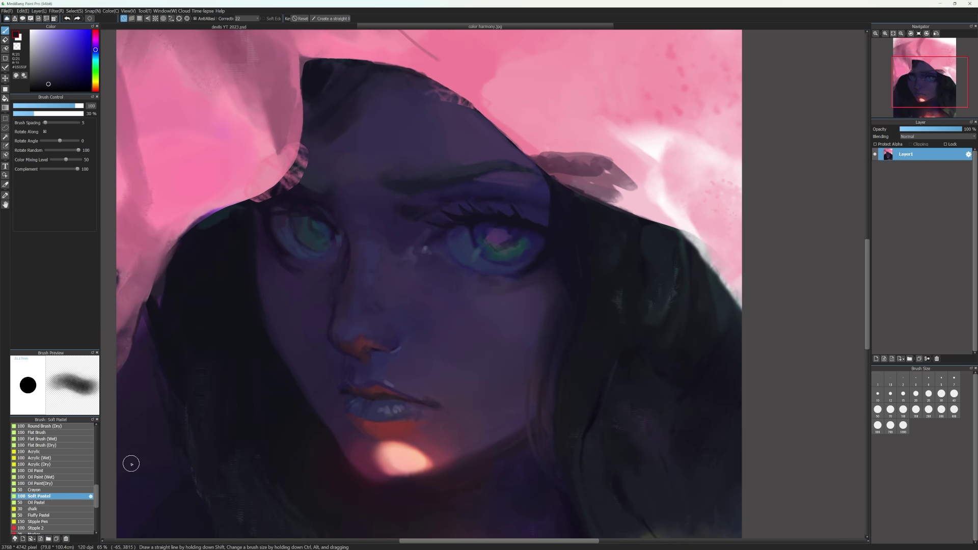
pyautogui.click(39, 503)
pyautogui.moveTo(535, 311); pyautogui.dragTo(539, 531)
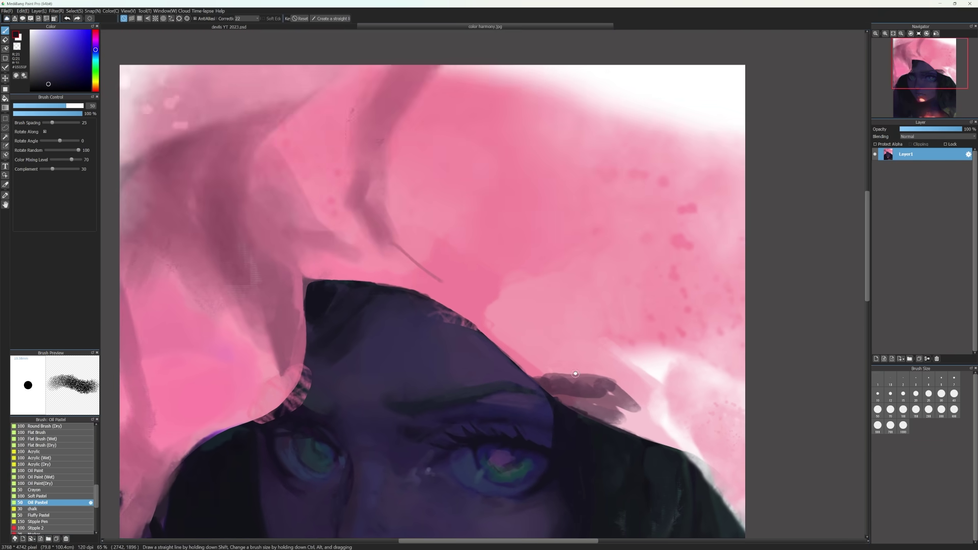
# Try an Oil Pastel stroke in a sampled light pink above the painted hand, undo it and enlarge the brush
pyautogui.keyDown('alt'); pyautogui.click(654, 353); pyautogui.keyUp('alt')
pyautogui.moveTo(651, 351)
pyautogui.mouseDown()
pyautogui.moveTo(657, 376)
pyautogui.moveTo(603, 311)
pyautogui.mouseUp()
pyautogui.hotkey('ctrl', 'z')
pyautogui.press(']')
pyautogui.press(']')
pyautogui.press(']')
pyautogui.press(']')
pyautogui.press(']')
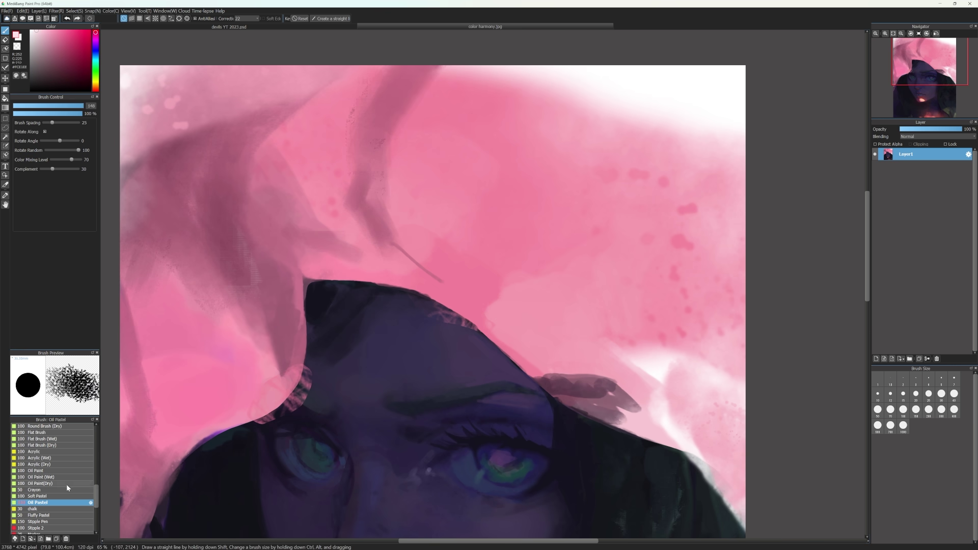
# Scribble sampled light pink Crayon strokes across the white upper-right corner of the background, undoing the last test stroke
pyautogui.click(66, 490)
pyautogui.keyDown('alt'); pyautogui.click(601, 140); pyautogui.keyUp('alt')
pyautogui.moveTo(626, 114); pyautogui.dragTo(681, 115)
pyautogui.press(']')
pyautogui.press(']')
pyautogui.press(']')
pyautogui.press(']')
pyautogui.keyDown('alt'); pyautogui.click(709, 88); pyautogui.keyUp('alt')
pyautogui.hotkey('ctrl', 'z')
# Choose Flat Brush (Wet), test strokes on the pink background at different sizes and undo them
pyautogui.click(70, 439)
pyautogui.moveTo(521, 247)
pyautogui.mouseDown()
pyautogui.moveTo(597, 285)
pyautogui.moveTo(668, 271)
pyautogui.mouseUp()
pyautogui.hotkey('ctrl', 'z')
pyautogui.click(929, 400)
pyautogui.click(915, 410)
pyautogui.moveTo(564, 209)
pyautogui.mouseDown()
pyautogui.moveTo(566, 242)
pyautogui.moveTo(550, 265)
pyautogui.mouseUp()
pyautogui.hotkey('ctrl', 'z')
# Enlarge Flat Brush (Wet) and blend white and sampled pink strokes into the background above the hood
pyautogui.press(']')
pyautogui.press(']')
pyautogui.press(']')
pyautogui.press(']')
pyautogui.press(']')
pyautogui.press(']')
pyautogui.press(']')
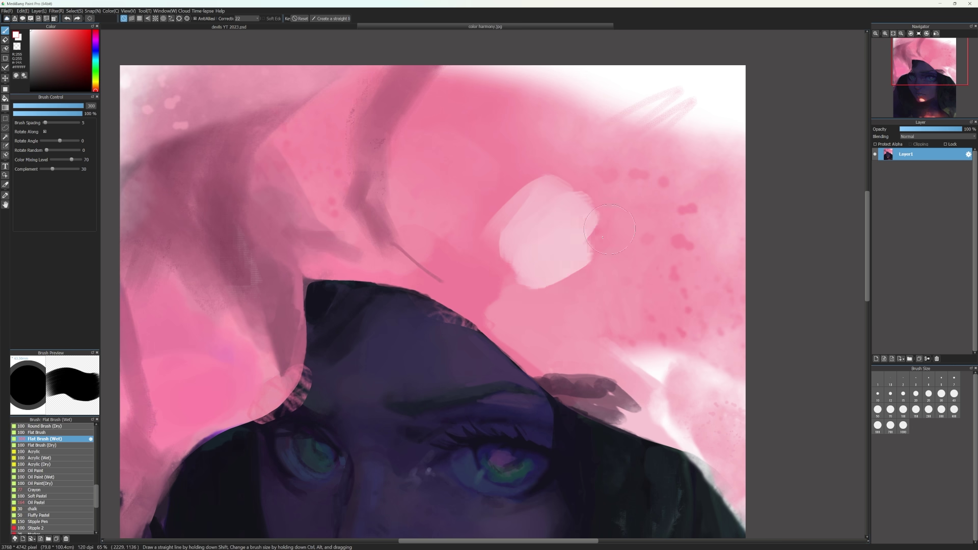
pyautogui.hotkey('ctrl', 'z')
pyautogui.moveTo(514, 191); pyautogui.dragTo(629, 270)
pyautogui.keyDown('alt'); pyautogui.click(490, 154); pyautogui.keyUp('alt')
pyautogui.moveTo(510, 197); pyautogui.dragTo(629, 236)
pyautogui.moveTo(575, 311); pyautogui.dragTo(629, 286)
pyautogui.keyDown('alt'); pyautogui.click(593, 270); pyautogui.keyUp('alt')
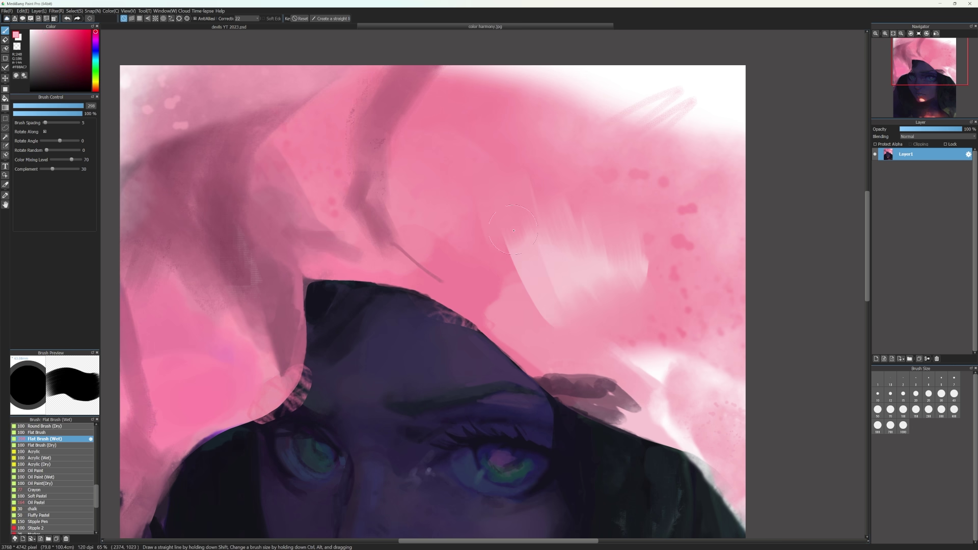
pyautogui.moveTo(540, 290)
pyautogui.mouseDown()
pyautogui.moveTo(454, 280)
pyautogui.moveTo(568, 270)
pyautogui.mouseUp()
# Paint a sampled pink around the mauve vertical streak above the hood with Flat Brush (Wet)
pyautogui.keyDown('alt'); pyautogui.click(461, 230); pyautogui.keyUp('alt')
pyautogui.moveTo(400, 229); pyautogui.dragTo(416, 92)
pyautogui.moveTo(375, 199)
pyautogui.mouseDown()
pyautogui.moveTo(363, 175)
pyautogui.moveTo(369, 77)
pyautogui.moveTo(347, 184)
pyautogui.mouseUp()
# Shrink Flat Brush (Wet) and paint finer pink strokes along the mauve streak
pyautogui.press('[')
pyautogui.press('[')
pyautogui.press('[')
pyautogui.press('[')
pyautogui.press('[')
pyautogui.press('[')
pyautogui.press('[')
pyautogui.press('[')
pyautogui.press(']')
pyautogui.press(']')
pyautogui.press(']')
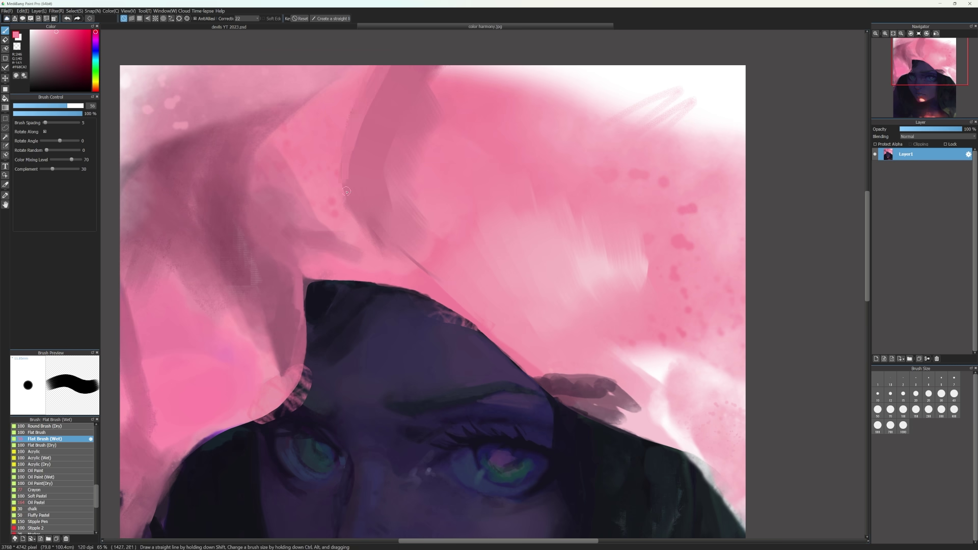
pyautogui.moveTo(378, 77)
pyautogui.mouseDown()
pyautogui.moveTo(358, 214)
pyautogui.moveTo(369, 229)
pyautogui.mouseUp()
# Choose Smudge, switch to Smudge (Soft) at a larger size and smear the mauve streak above the hood
pyautogui.moveTo(96, 486)
pyautogui.mouseDown()
pyautogui.moveTo(96, 447)
pyautogui.moveTo(92, 497)
pyautogui.mouseUp()
pyautogui.click(56, 472)
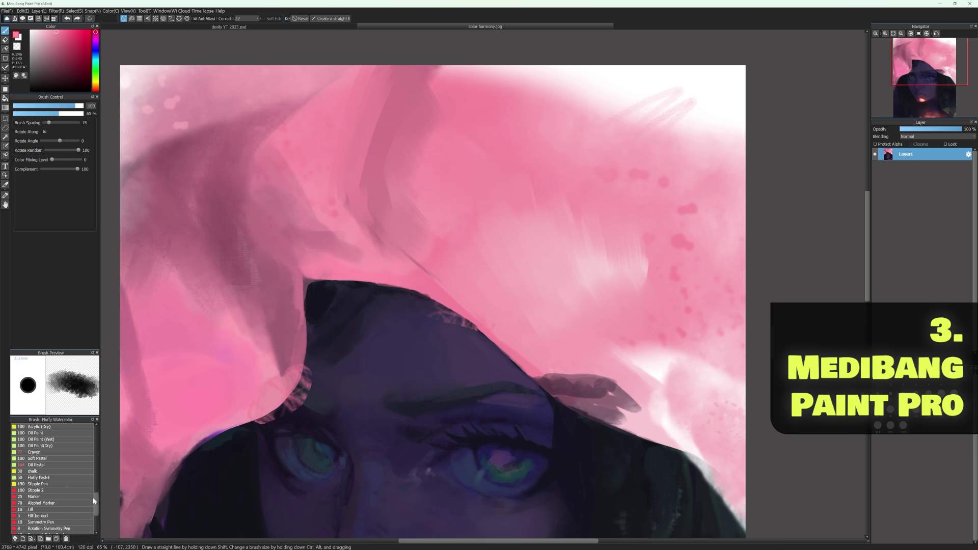
pyautogui.click(35, 486)
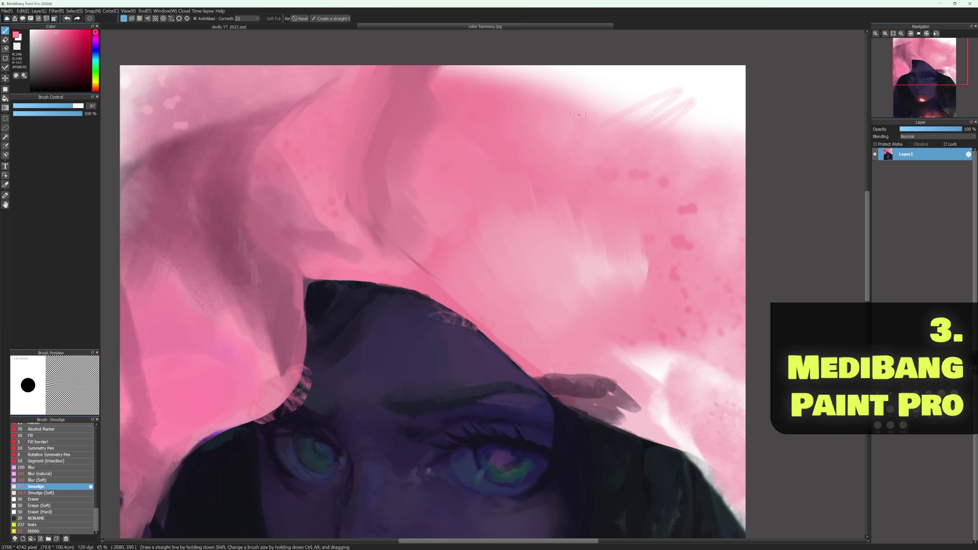
pyautogui.click(43, 492)
pyautogui.moveTo(61, 106); pyautogui.dragTo(84, 106)
pyautogui.moveTo(378, 164); pyautogui.dragTo(397, 216)
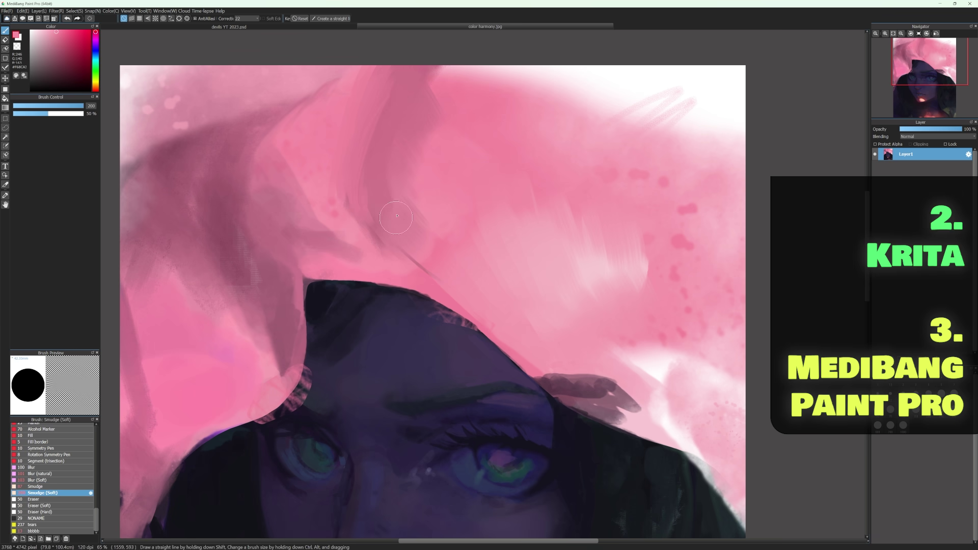
# Choose Oil Paint (Wet), enlarge it and paint strokes along the mauve fold beside the hood
pyautogui.scroll(6, 65, 508)
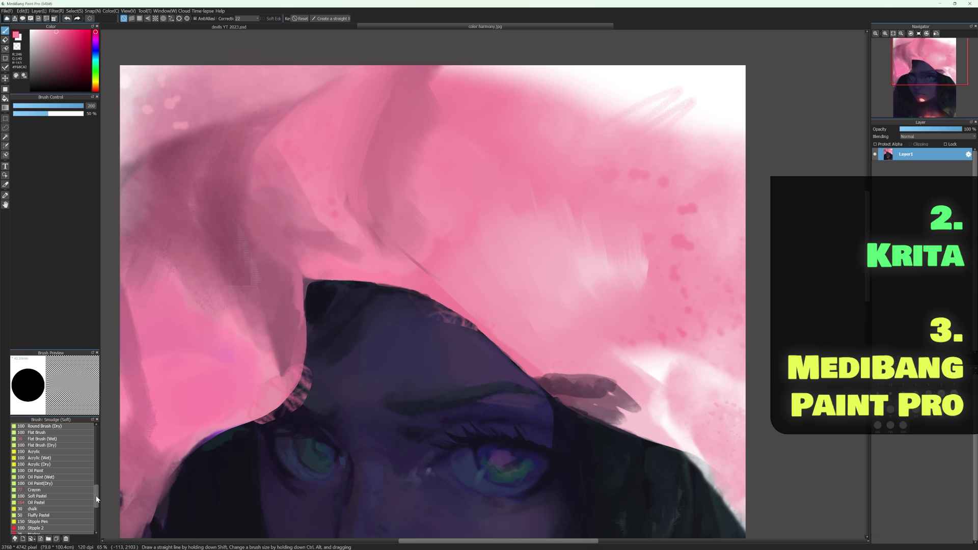
pyautogui.click(43, 477)
pyautogui.moveTo(245, 300)
pyautogui.mouseDown()
pyautogui.moveTo(275, 374)
pyautogui.moveTo(239, 292)
pyautogui.moveTo(287, 380)
pyautogui.moveTo(289, 335)
pyautogui.moveTo(260, 392)
pyautogui.mouseUp()
pyautogui.press(']')
pyautogui.press(']')
pyautogui.moveTo(254, 314)
pyautogui.mouseDown()
pyautogui.moveTo(239, 351)
pyautogui.moveTo(269, 392)
pyautogui.mouseUp()
# Choose Round Brush (Wet), sample a blue-gray from the face and dab small highlights in both eyes
pyautogui.moveTo(632, 480); pyautogui.dragTo(629, 330)
pyautogui.moveTo(96, 491); pyautogui.dragTo(96, 481)
pyautogui.click(47, 479)
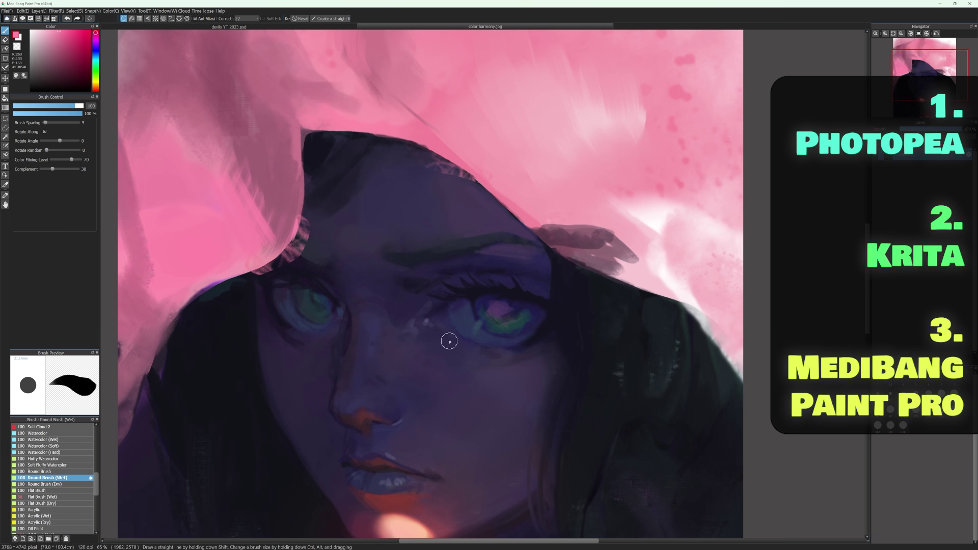
pyautogui.keyDown('alt'); pyautogui.click(451, 333); pyautogui.keyUp('alt')
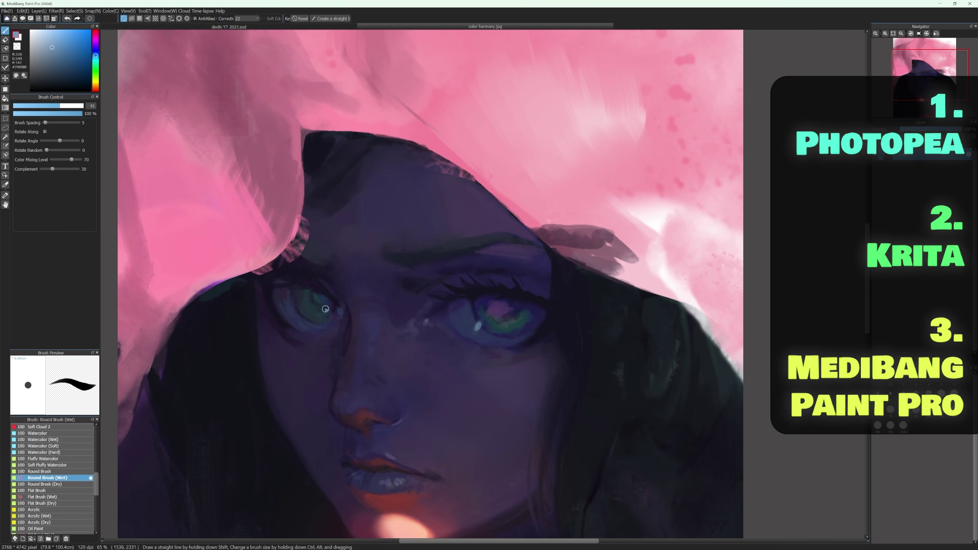
pyautogui.click(310, 321)
# Pick a lighter blue and paint small highlights on the lower lip and the edge of the nostril
pyautogui.moveTo(594, 395); pyautogui.dragTo(584, 368)
pyautogui.click(49, 36)
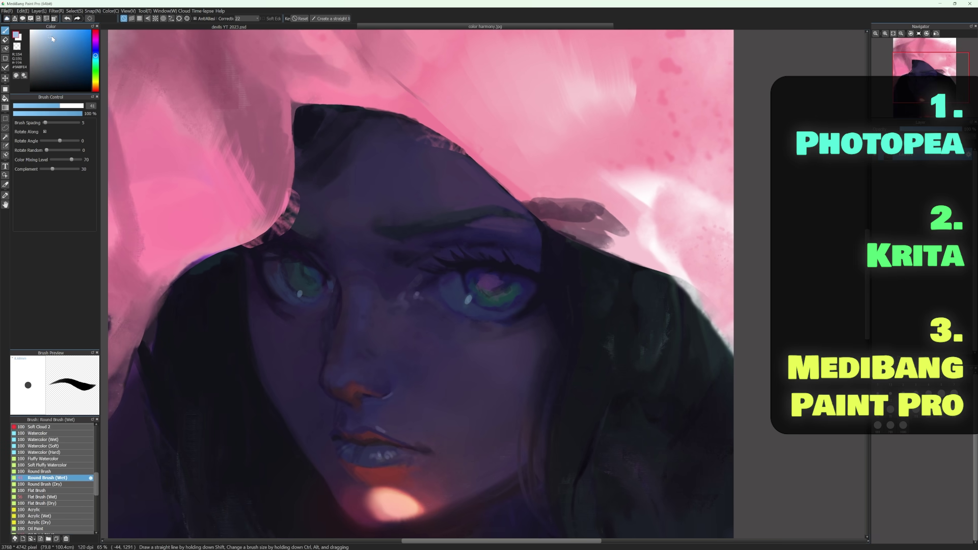
pyautogui.click(378, 455)
pyautogui.click(388, 456)
pyautogui.moveTo(613, 443); pyautogui.dragTo(611, 454)
pyautogui.moveTo(390, 399); pyautogui.dragTo(385, 407)
# Sample dark purple from the shadow beside the nose, enlarge the brush and switch to Flat Brush (Dry)
pyautogui.keyDown('alt'); pyautogui.click(336, 402); pyautogui.keyUp('alt')
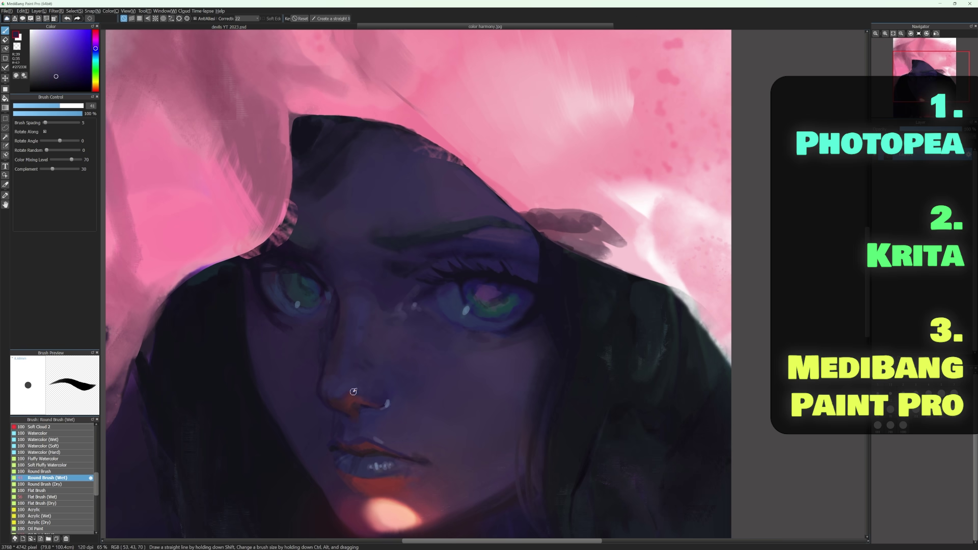
pyautogui.keyDown('alt'); pyautogui.click(343, 395); pyautogui.keyUp('alt')
pyautogui.press(']')
pyautogui.press(']')
pyautogui.press(']')
pyautogui.press(']')
pyautogui.press(']')
pyautogui.press(']')
pyautogui.click(64, 473)
pyautogui.click(61, 497)
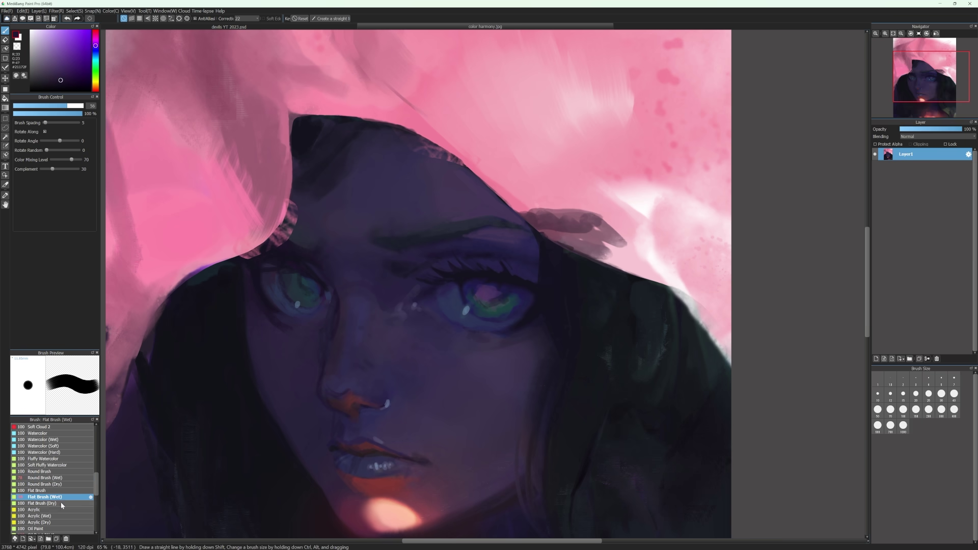
pyautogui.click(61, 503)
# Sample the face purple, brush it across the nose with Flat Brush (Dry) and enlarge the brush
pyautogui.keyDown('alt'); pyautogui.click(338, 382); pyautogui.keyUp('alt')
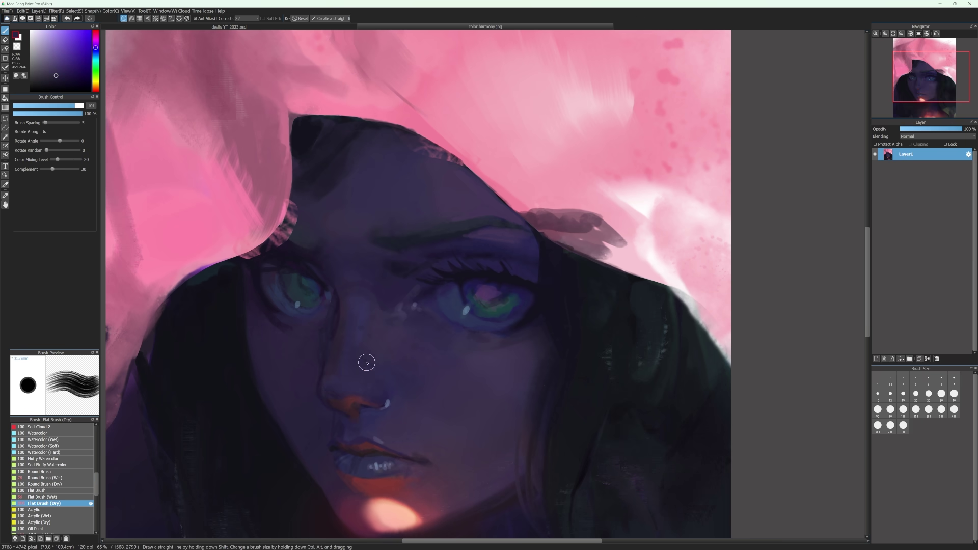
pyautogui.keyDown('alt'); pyautogui.click(377, 351); pyautogui.keyUp('alt')
pyautogui.moveTo(377, 351); pyautogui.dragTo(357, 360)
pyautogui.press(']')
pyautogui.press(']')
# Try a dark purple stroke down the shadowed side of the nose and undo it
pyautogui.moveTo(563, 441); pyautogui.dragTo(579, 404)
pyautogui.keyDown('alt'); pyautogui.click(354, 276); pyautogui.keyUp('alt')
pyautogui.moveTo(357, 271); pyautogui.dragTo(346, 330)
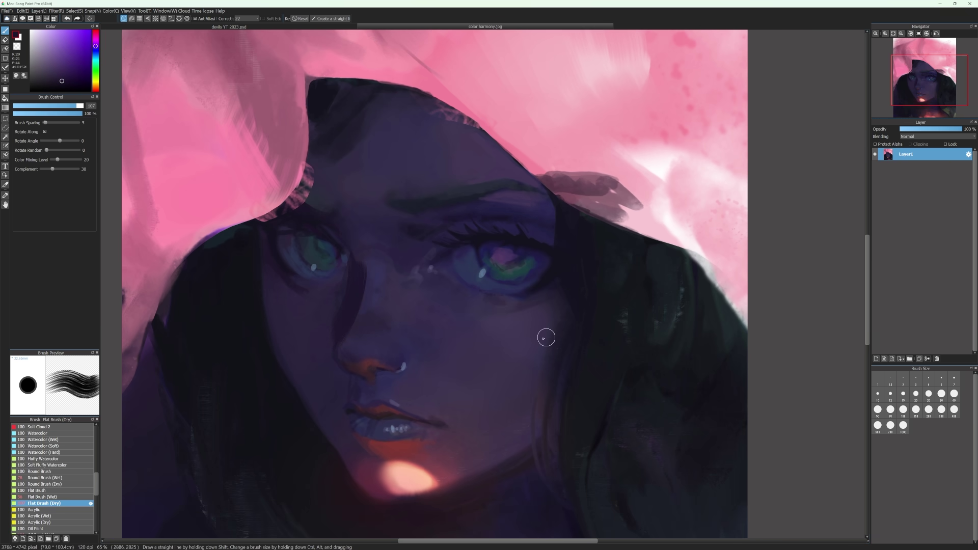
pyautogui.keyDown('alt'); pyautogui.click(346, 320); pyautogui.keyUp('alt')
pyautogui.hotkey('ctrl', 'z')
# Choose Round Brush (Dry), sample purple near the inner eye corner, stroke across the nose bridge and return to the Brush tool
pyautogui.press('s')
pyautogui.click(60, 485)
pyautogui.keyDown('alt'); pyautogui.click(356, 253); pyautogui.keyUp('alt')
pyautogui.moveTo(357, 254); pyautogui.dragTo(374, 271)
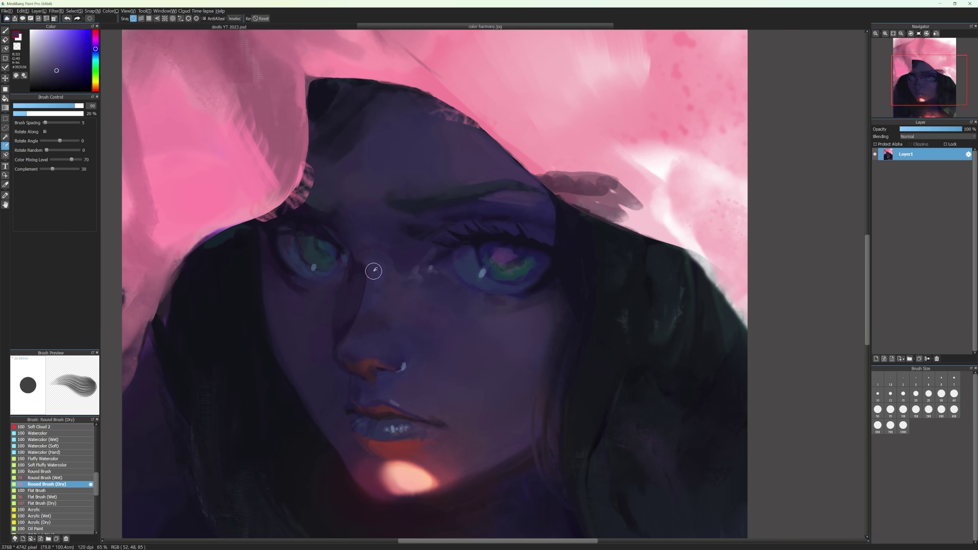
pyautogui.press('b')
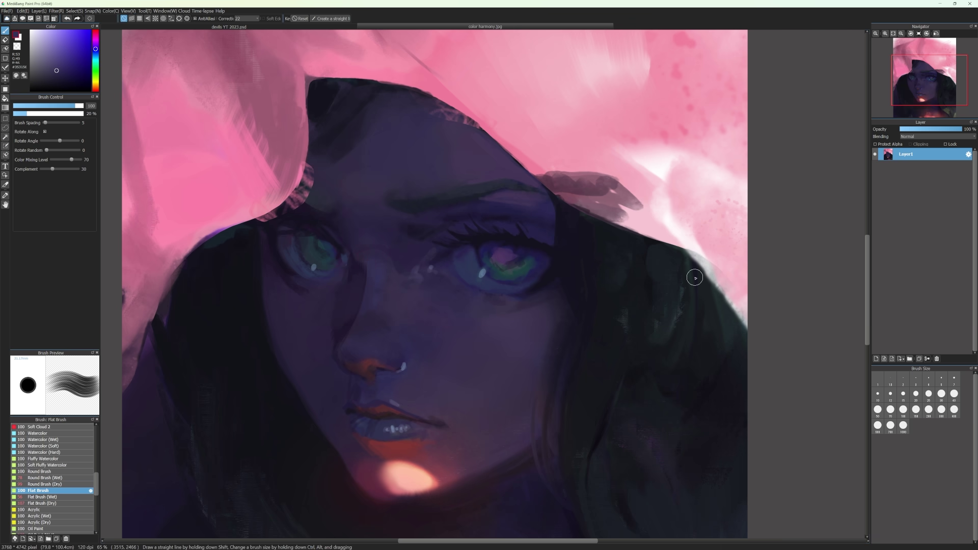
# Shade the side of the nose bridge with Flat Brush, using sampled purples and a slightly smaller size
pyautogui.keyDown('alt'); pyautogui.click(378, 278); pyautogui.keyUp('alt')
pyautogui.moveTo(376, 279); pyautogui.dragTo(343, 323)
pyautogui.keyDown('alt'); pyautogui.click(363, 295); pyautogui.keyUp('alt')
pyautogui.press('[')
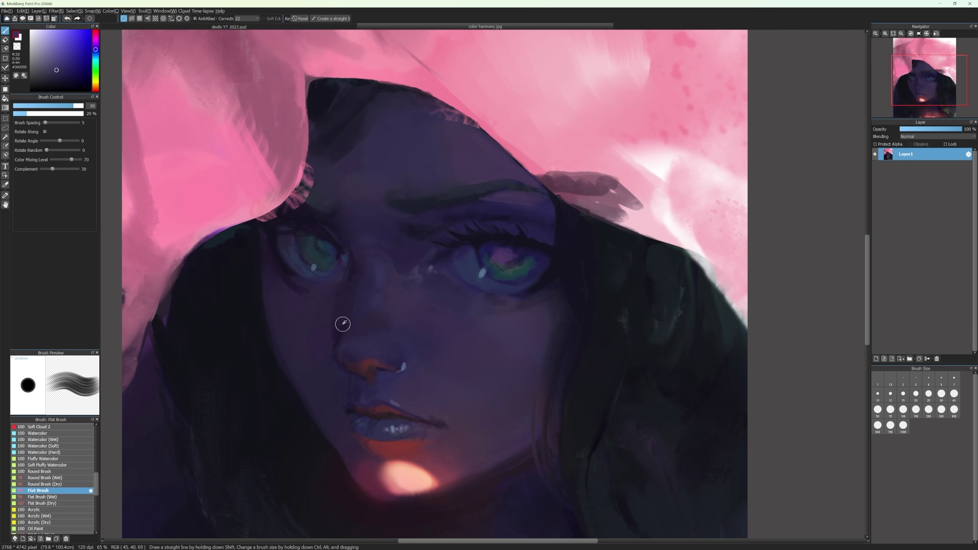
pyautogui.keyDown('alt'); pyautogui.click(341, 329); pyautogui.keyUp('alt')
pyautogui.press('[')
pyautogui.moveTo(353, 284)
pyautogui.mouseDown()
pyautogui.moveTo(359, 270)
pyautogui.moveTo(365, 294)
pyautogui.mouseUp()
pyautogui.keyDown('alt'); pyautogui.click(376, 279); pyautogui.keyUp('alt')
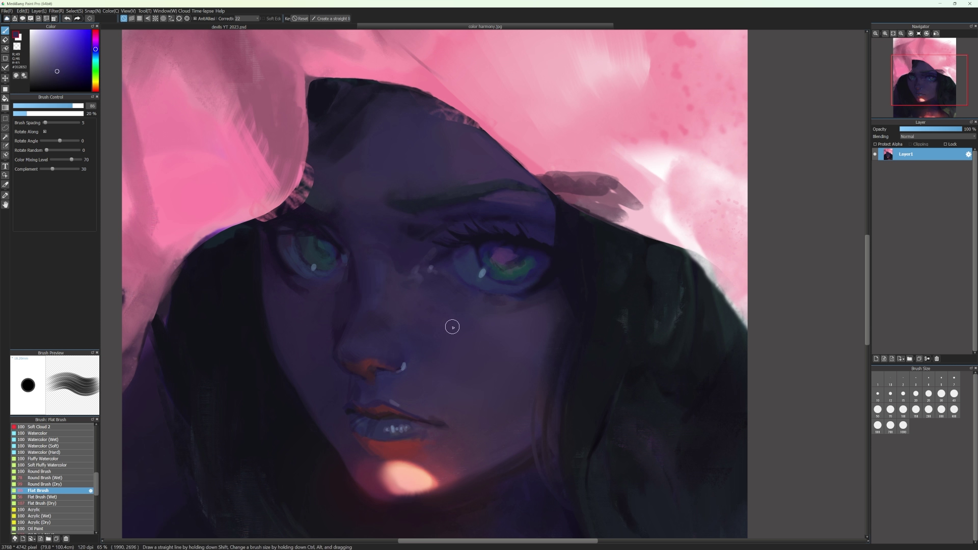
# Sample the blue-gray nostril highlight and shrink Flat Brush to touch up the tip of the nose
pyautogui.keyDown('alt'); pyautogui.click(402, 365); pyautogui.keyUp('alt')
pyautogui.press('[')
pyautogui.press('[')
pyautogui.press('[')
pyautogui.press('[')
pyautogui.press('[')
pyautogui.press('[')
pyautogui.press('[')
pyautogui.press('[')
pyautogui.press('[')
pyautogui.press('[')
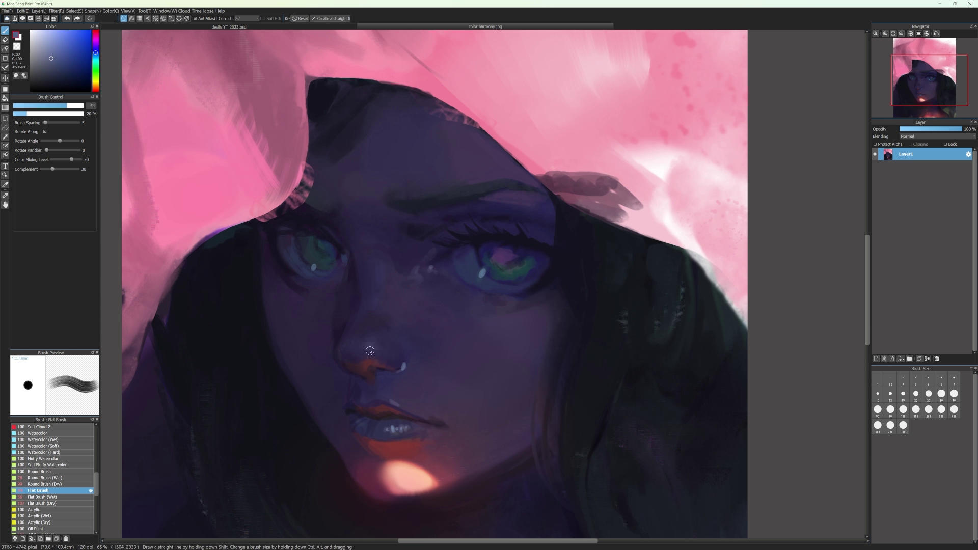
pyautogui.press(']')
# Paint over the nostril highlight with sampled face purples, then sample the nose bridge color and enlarge Flat Brush
pyautogui.moveTo(401, 323)
pyautogui.mouseDown()
pyautogui.moveTo(414, 364)
pyautogui.moveTo(402, 365)
pyautogui.moveTo(413, 364)
pyautogui.mouseUp()
pyautogui.keyDown('alt'); pyautogui.click(415, 349); pyautogui.keyUp('alt')
pyautogui.keyDown('alt'); pyautogui.click(405, 365); pyautogui.keyUp('alt')
pyautogui.keyDown('alt'); pyautogui.click(415, 360); pyautogui.keyUp('alt')
pyautogui.press(']')
pyautogui.press(']')
pyautogui.keyDown('alt'); pyautogui.click(395, 293); pyautogui.keyUp('alt')
pyautogui.press(']')
pyautogui.press(']')
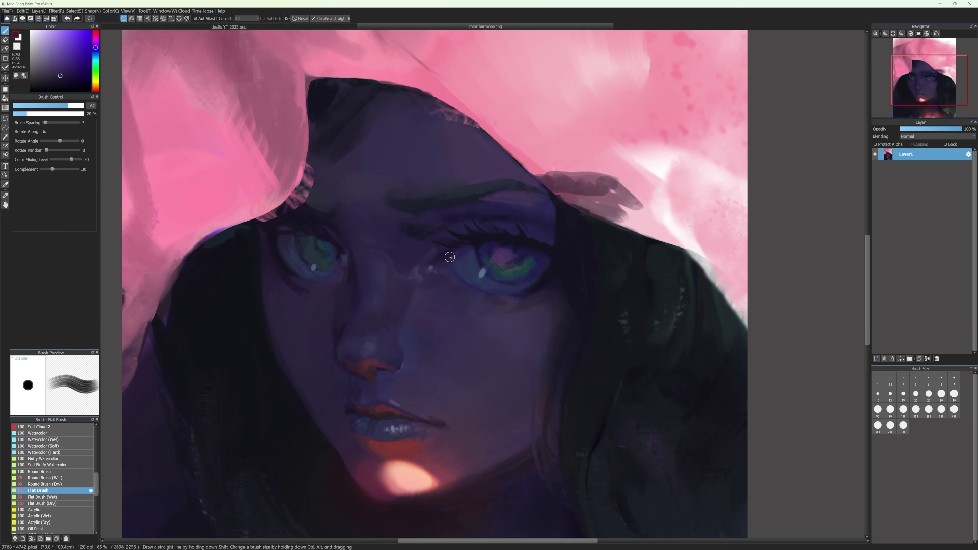
# Sample purple from the cheek beside the nose, enlarge Flat Brush and paint over that area
pyautogui.scroll(-3, 642, 336)
pyautogui.scroll(2, 638, 327)
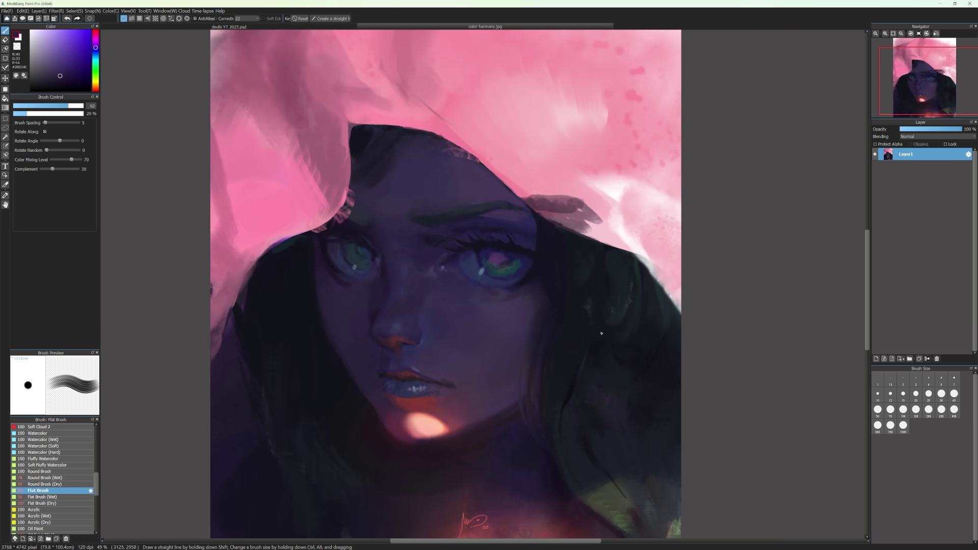
pyautogui.keyDown('alt'); pyautogui.click(431, 295); pyautogui.keyUp('alt')
pyautogui.press(']')
pyautogui.press(']')
pyautogui.press(']')
pyautogui.press(']')
pyautogui.press(']')
pyautogui.press(']')
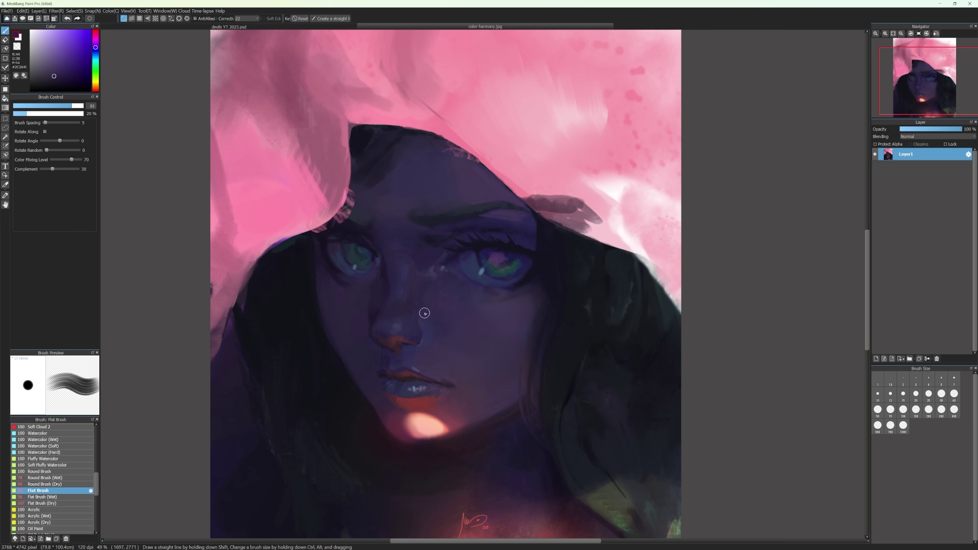
pyautogui.moveTo(424, 313); pyautogui.dragTo(421, 306)
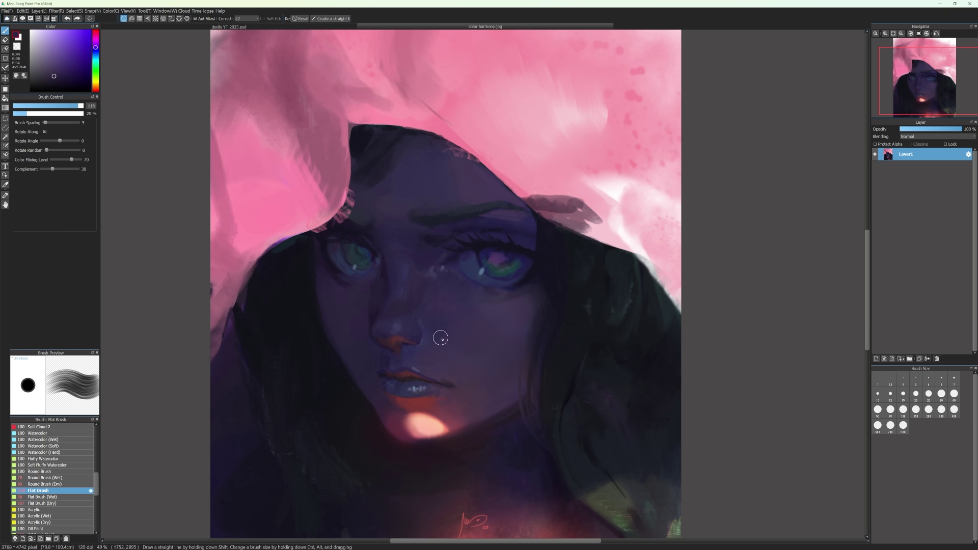
# Blend sampled purples over the cheek and the area between the nose and mouth with Flat Brush
pyautogui.moveTo(440, 338); pyautogui.dragTo(417, 355)
pyautogui.keyDown('alt'); pyautogui.click(429, 361); pyautogui.keyUp('alt')
pyautogui.moveTo(506, 324); pyautogui.dragTo(509, 323)
pyautogui.keyDown('alt'); pyautogui.click(465, 366); pyautogui.keyUp('alt')
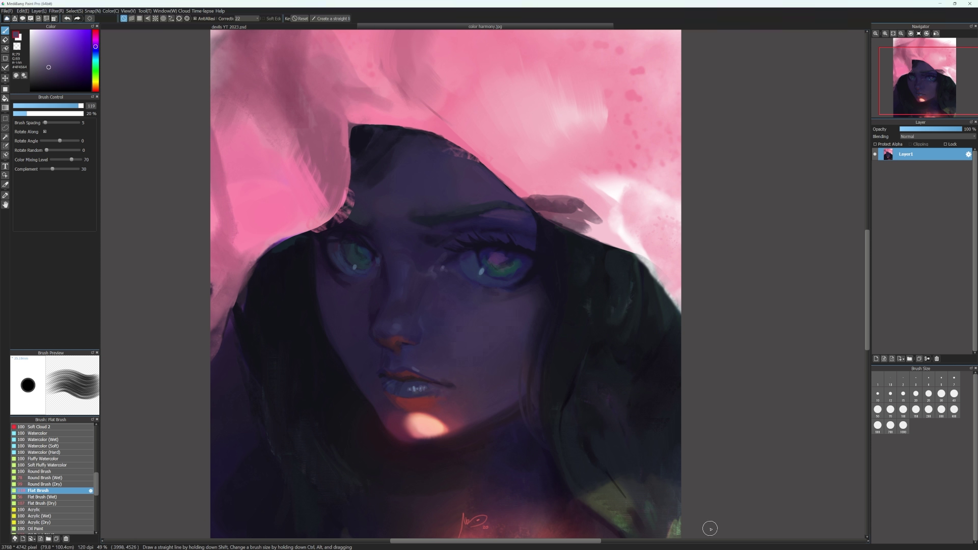
# Sample reds around the lips, shrink Flat Brush and retouch the shadowed corner of the mouth
pyautogui.keyDown('alt'); pyautogui.click(399, 401); pyautogui.keyUp('alt')
pyautogui.press('[')
pyautogui.press('[')
pyautogui.press('[')
pyautogui.press('[')
pyautogui.press('[')
pyautogui.press('[')
pyautogui.press('[')
pyautogui.press('[')
pyautogui.press('[')
pyautogui.press('[')
pyautogui.press('[')
pyautogui.press('[')
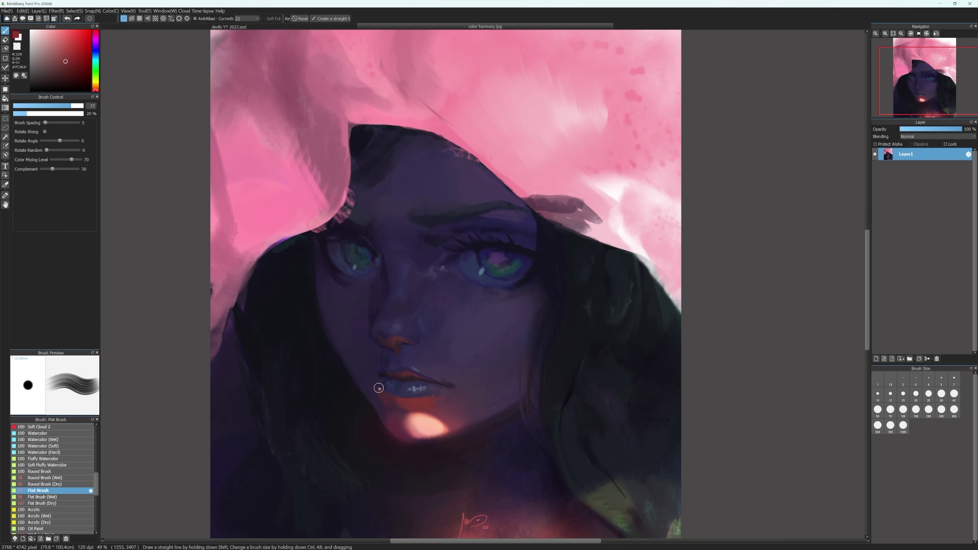
pyautogui.keyDown('alt'); pyautogui.click(382, 391); pyautogui.keyUp('alt')
pyautogui.keyDown('alt'); pyautogui.click(381, 388); pyautogui.keyUp('alt')
pyautogui.keyDown('alt'); pyautogui.click(389, 381); pyautogui.keyUp('alt')
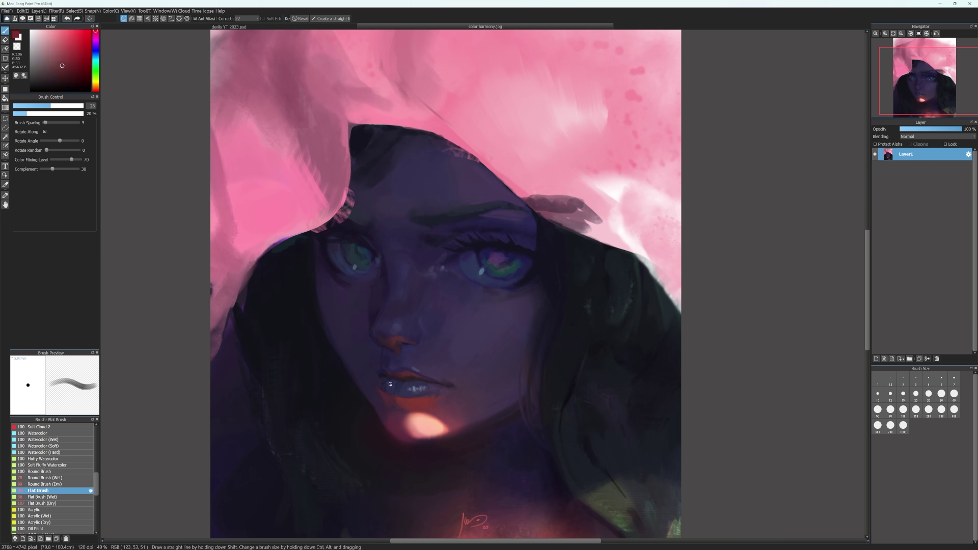
pyautogui.press(']')
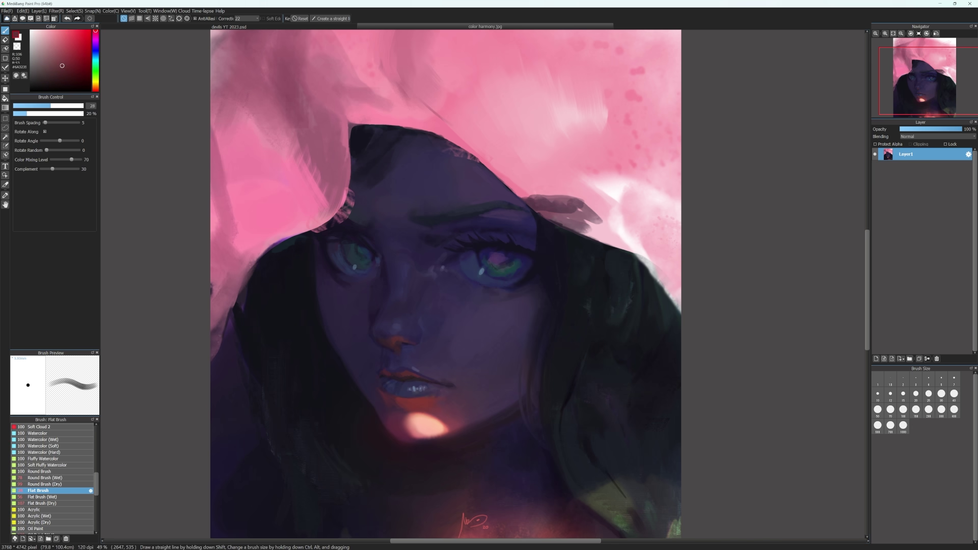